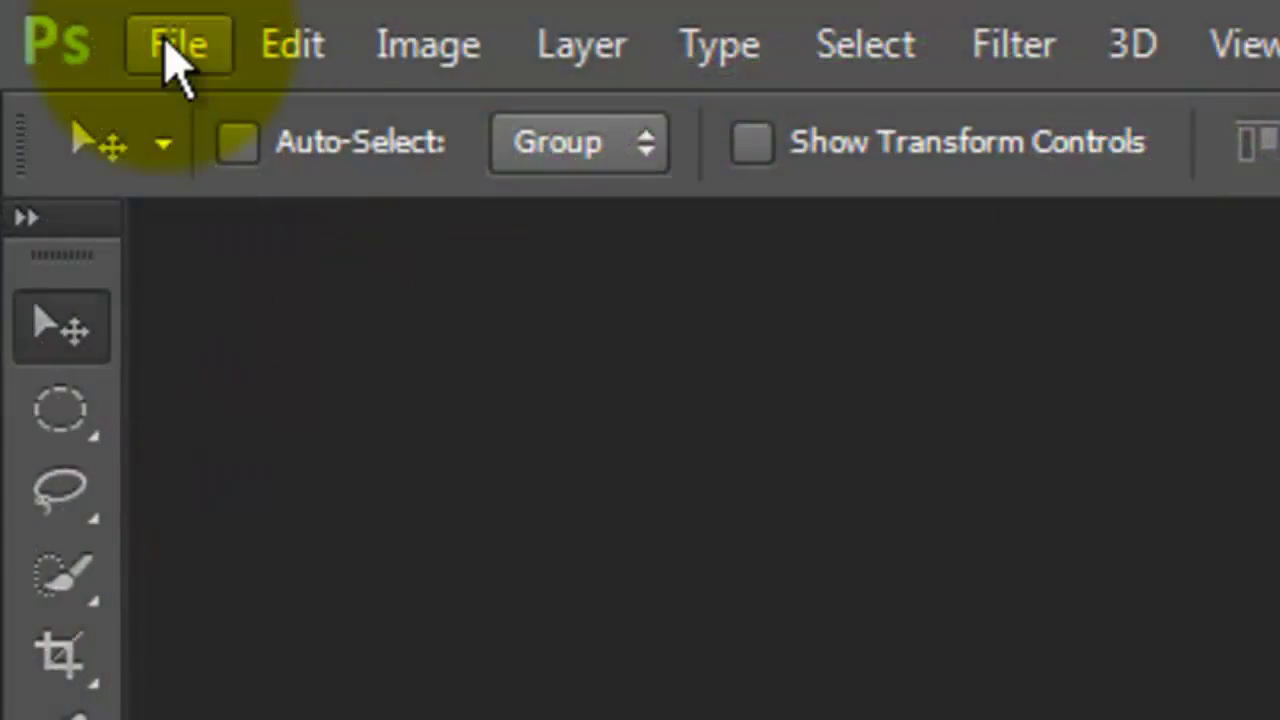
Create a new document named SUN, 2000 × 2000 px at 150 pixels/inch
click(170, 50)
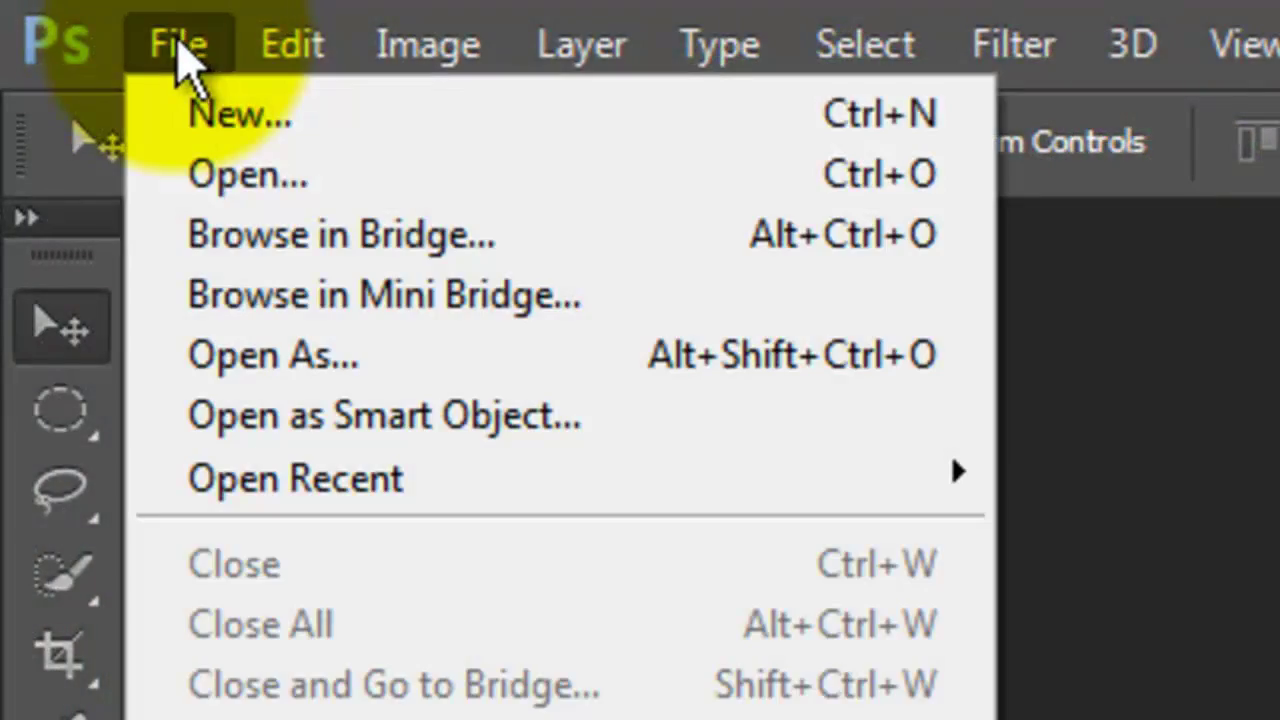
click(230, 115)
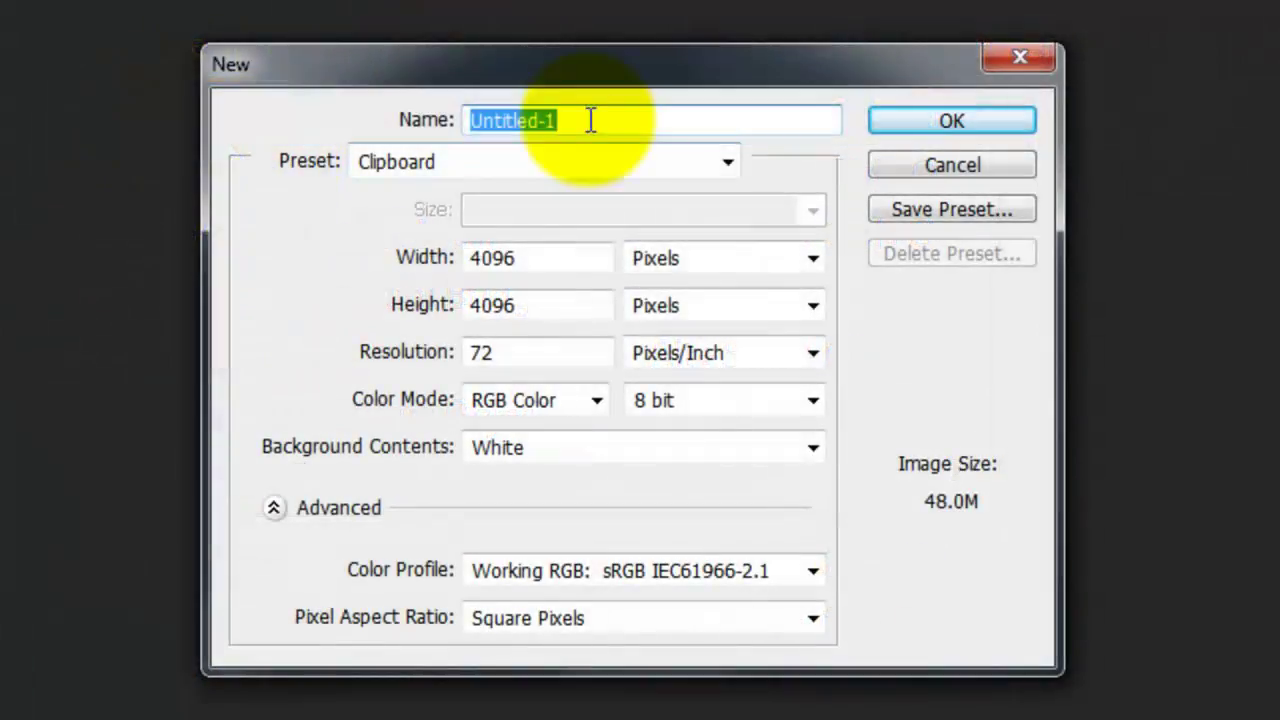
text(SUN)
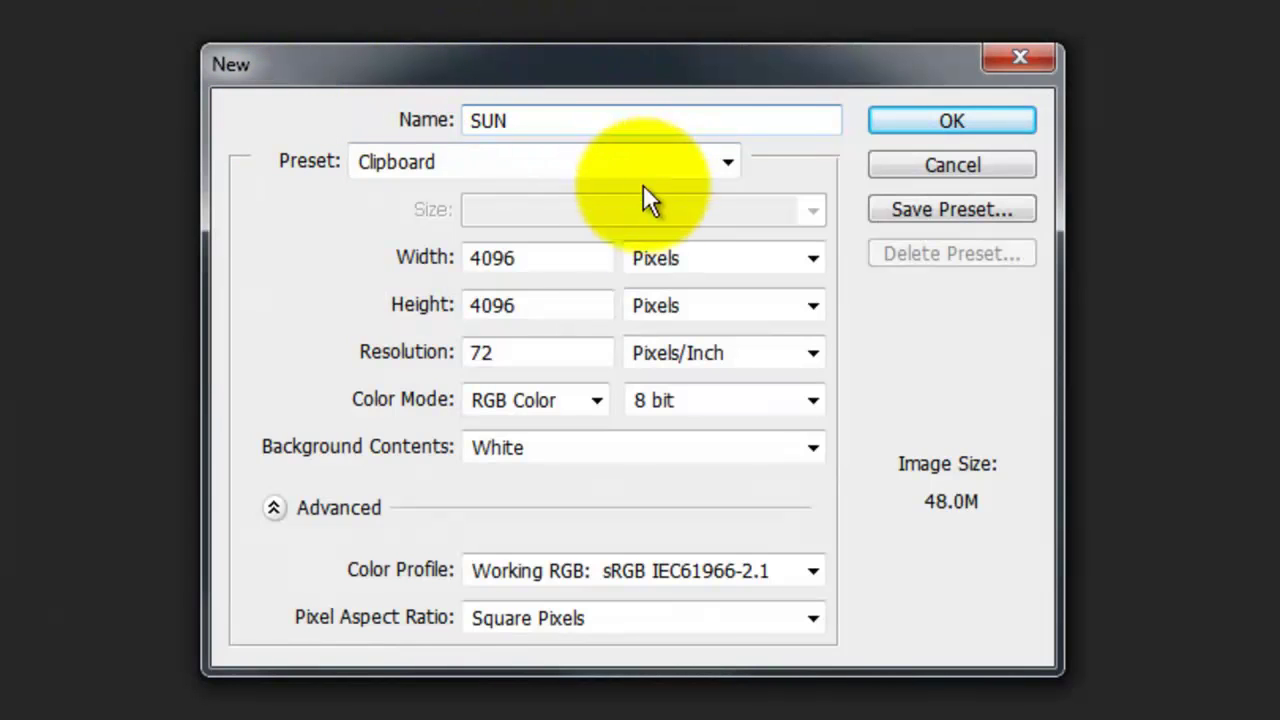
double_click(495, 258)
text(2000)
double_click(528, 303)
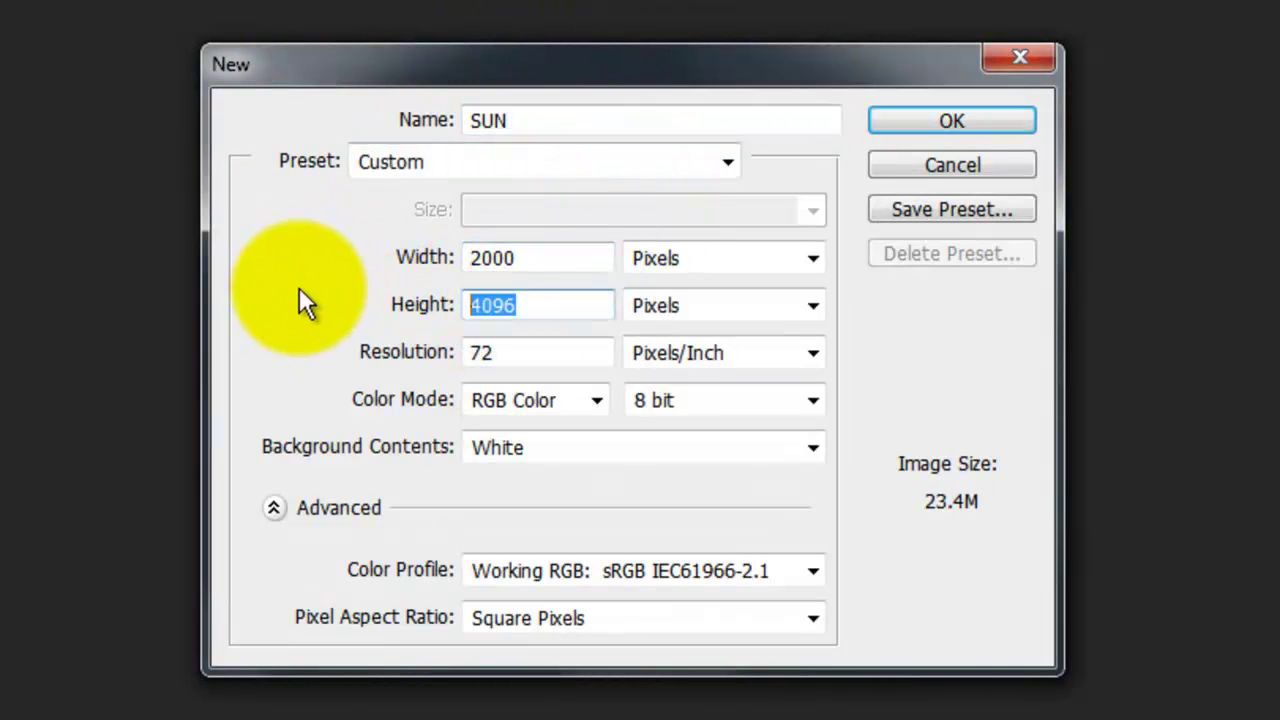
text(2000)
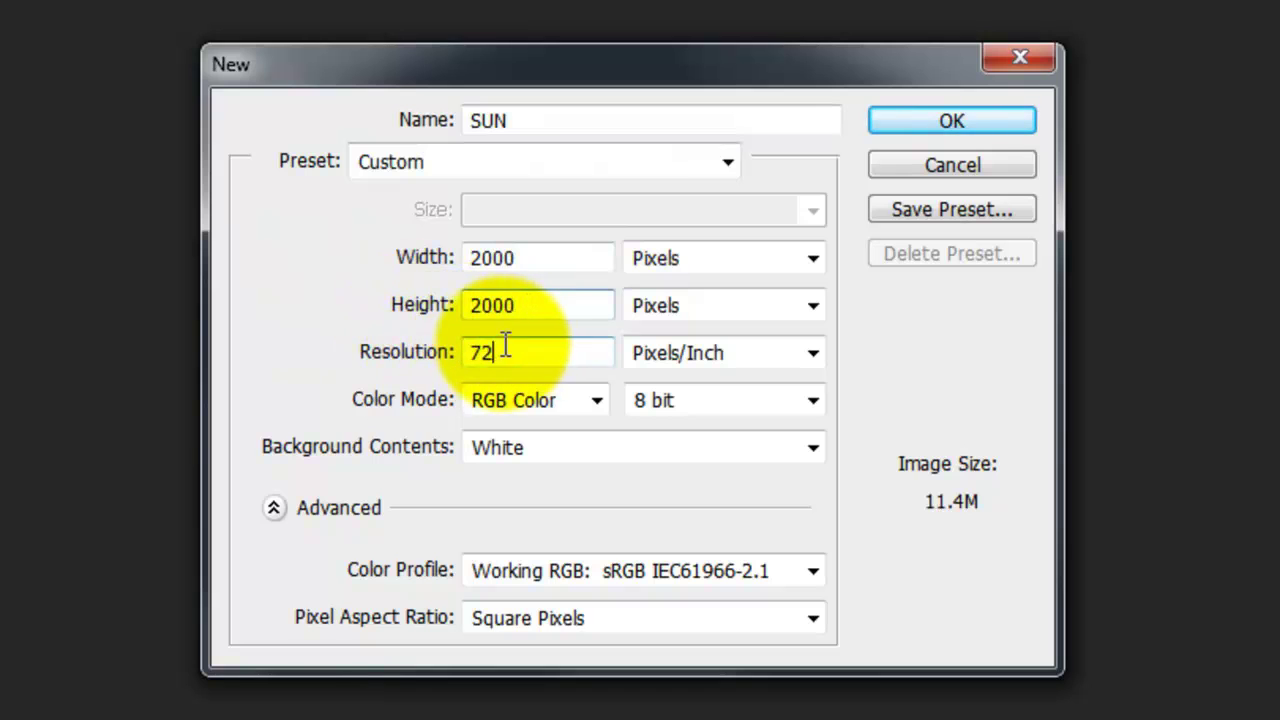
double_click(500, 350)
text(150)
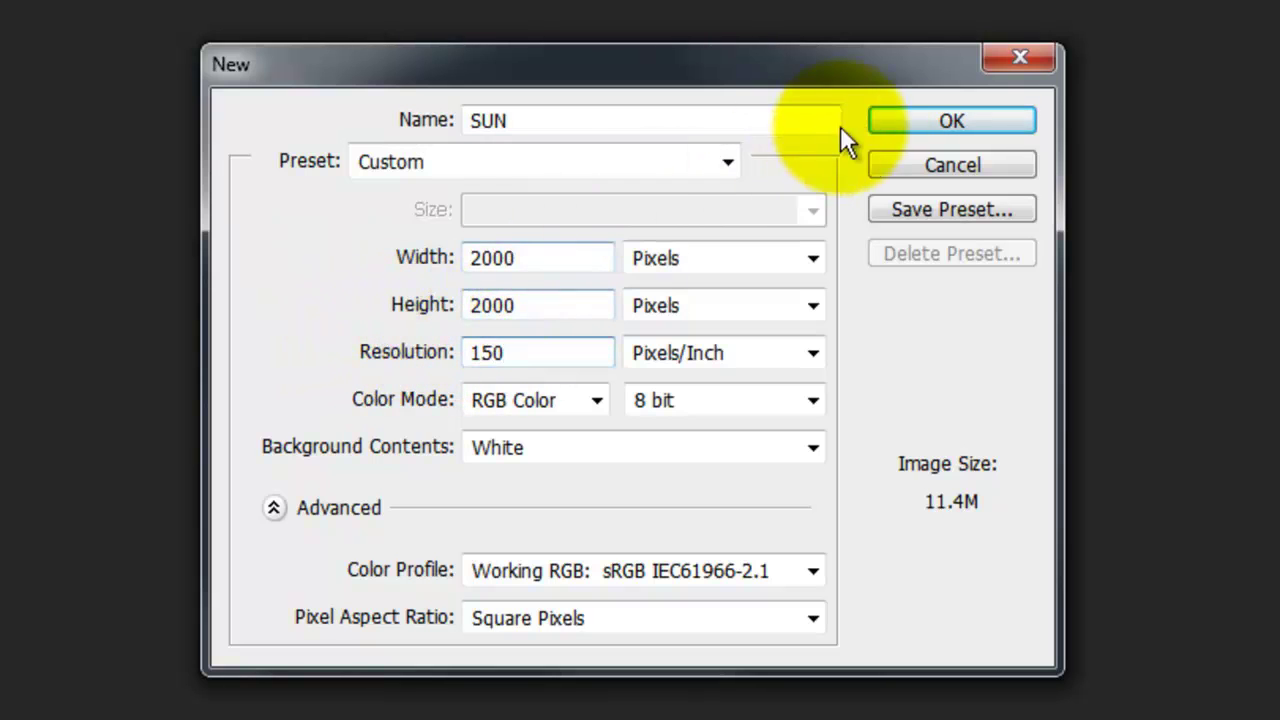
click(918, 124)
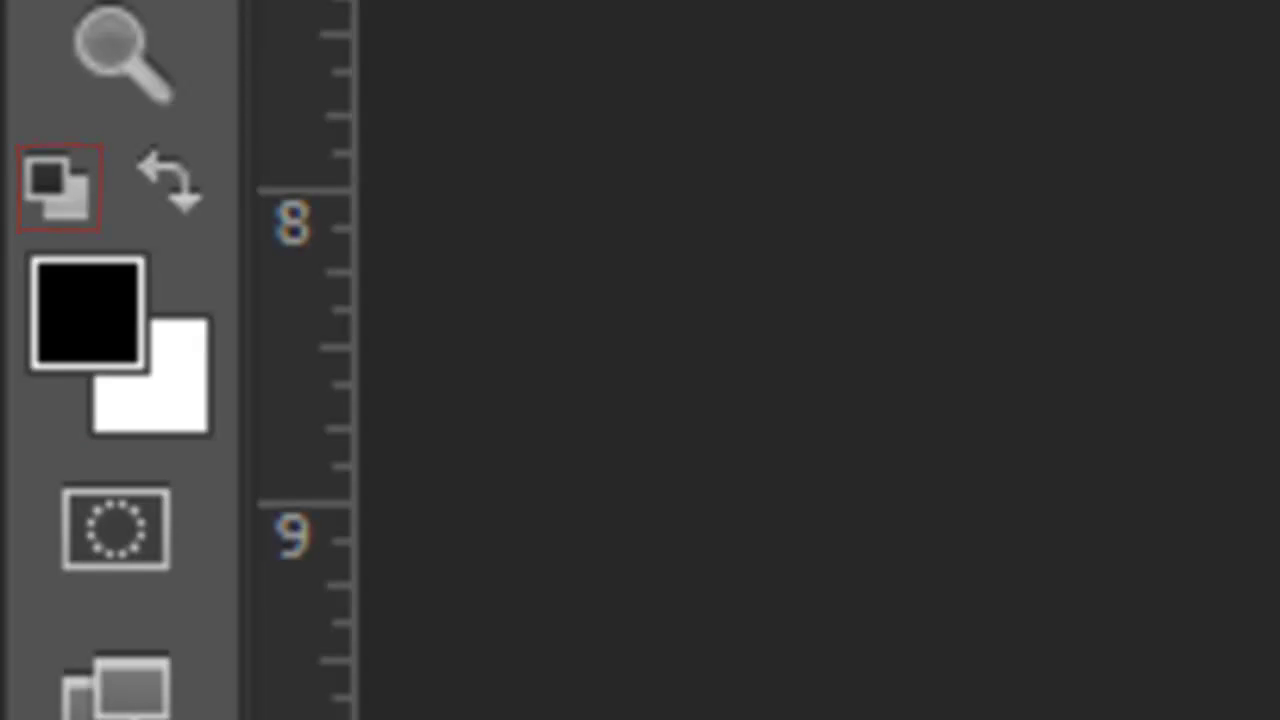
Reset default colours and fill the Background with the black foreground colour
key(d)
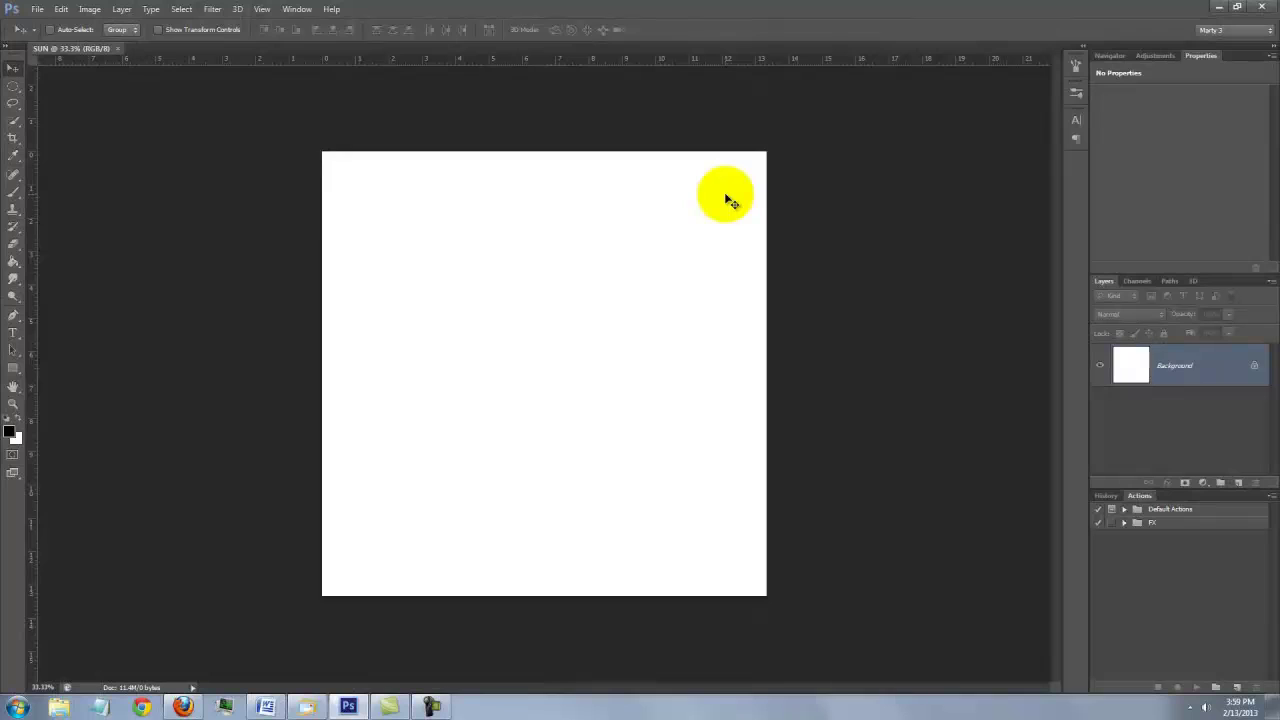
key(alt+Delete)
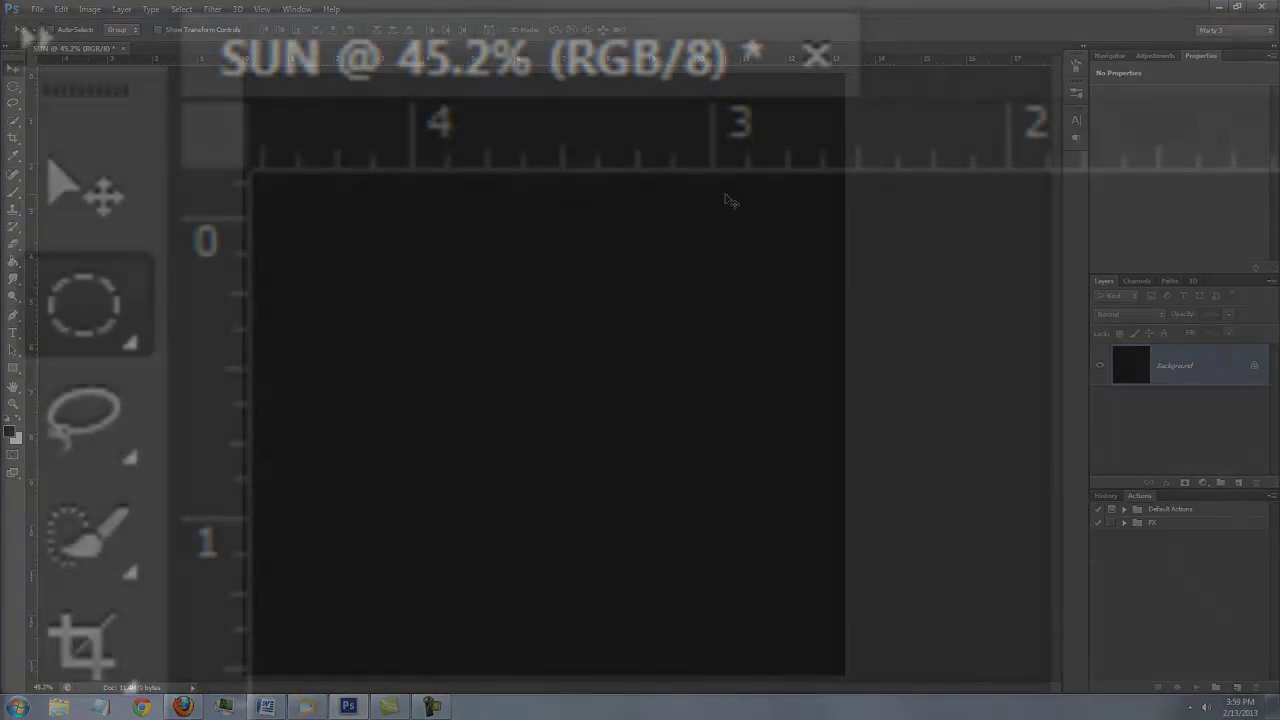
Draw a circular Elliptical Marquee selection at the canvas centre and add empty Layer 1
click(12, 102)
drag(80, 298, 428, 386)
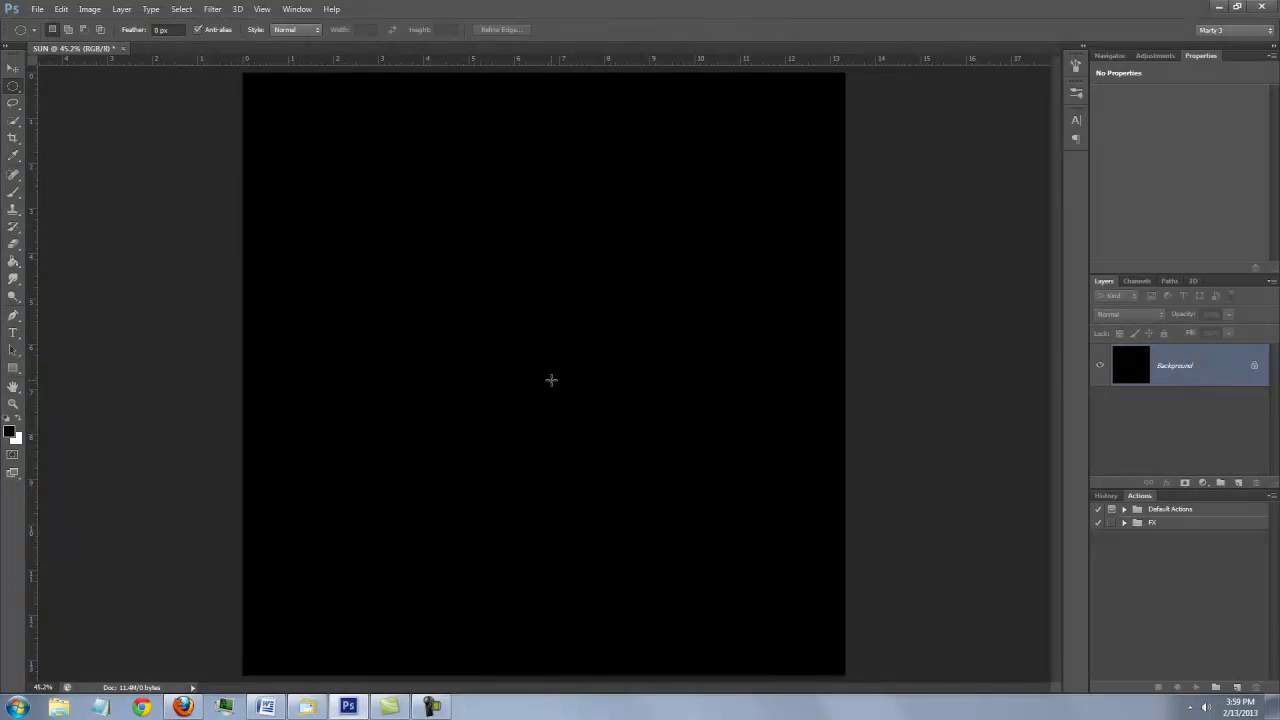
drag(551, 379, 778, 163)
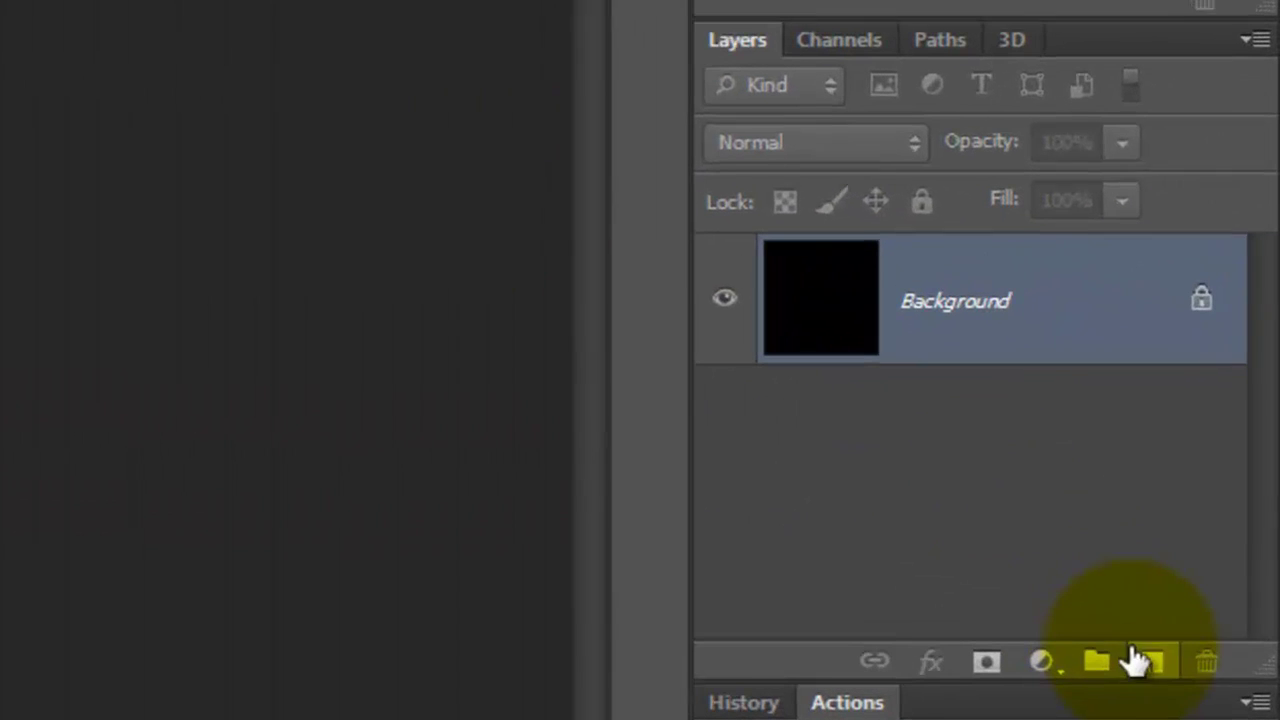
click(1237, 483)
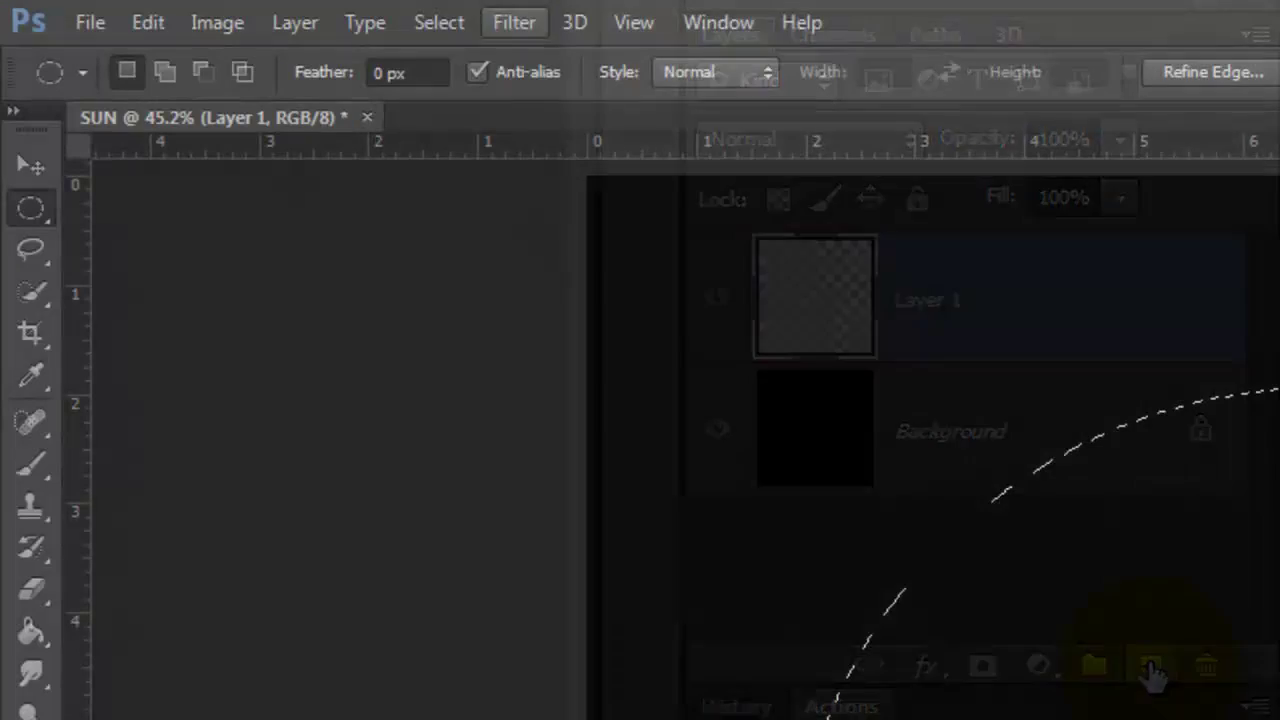
Render Clouds inside the circular selection on Layer 1
click(514, 22)
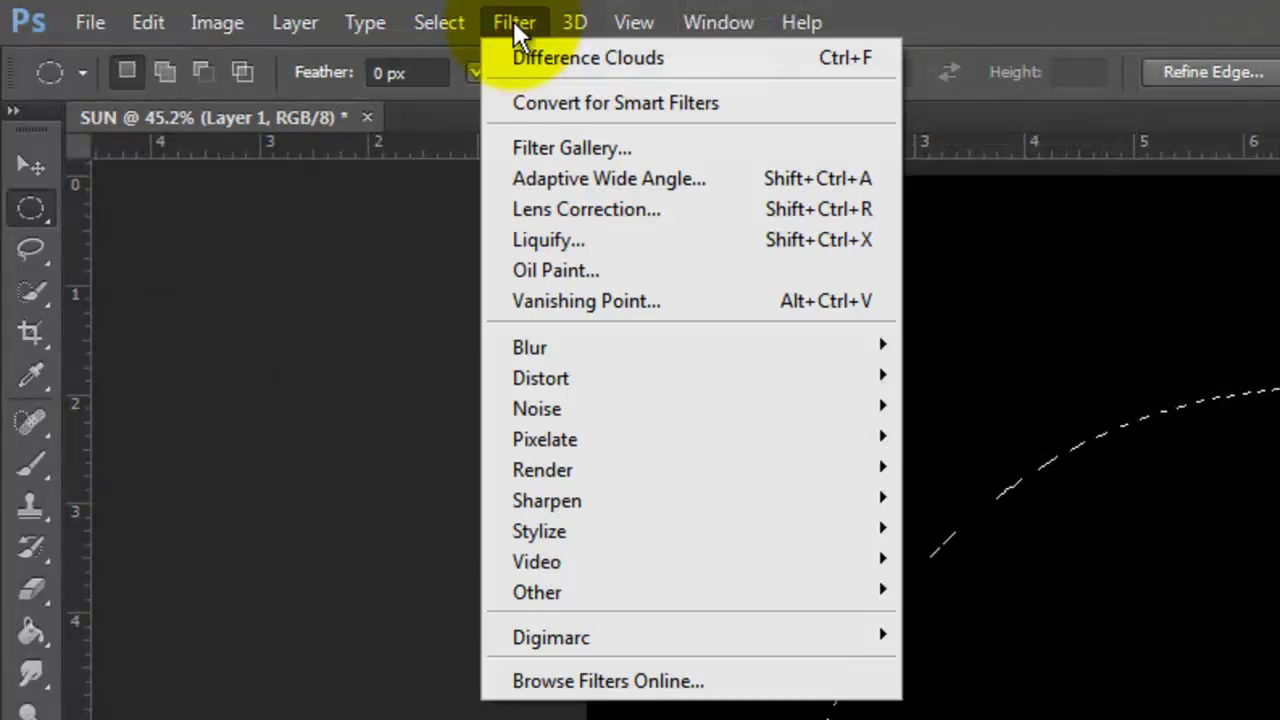
mouse_move(558, 467)
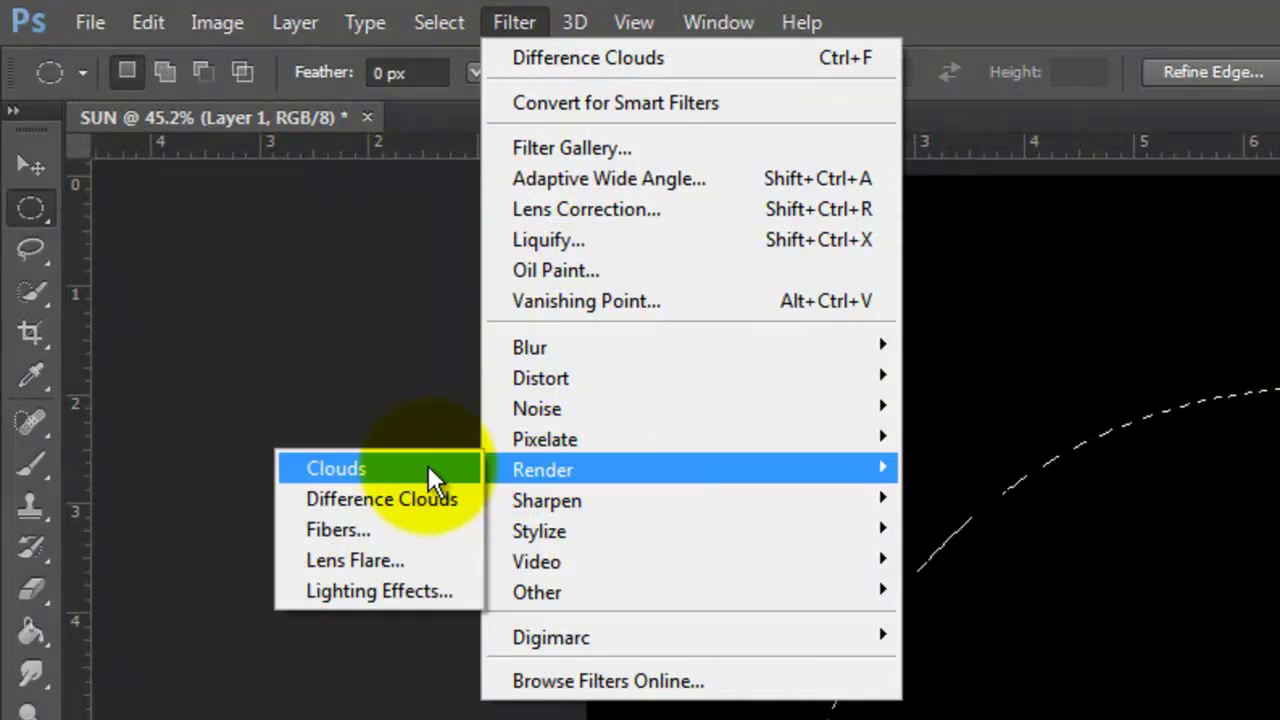
click(428, 465)
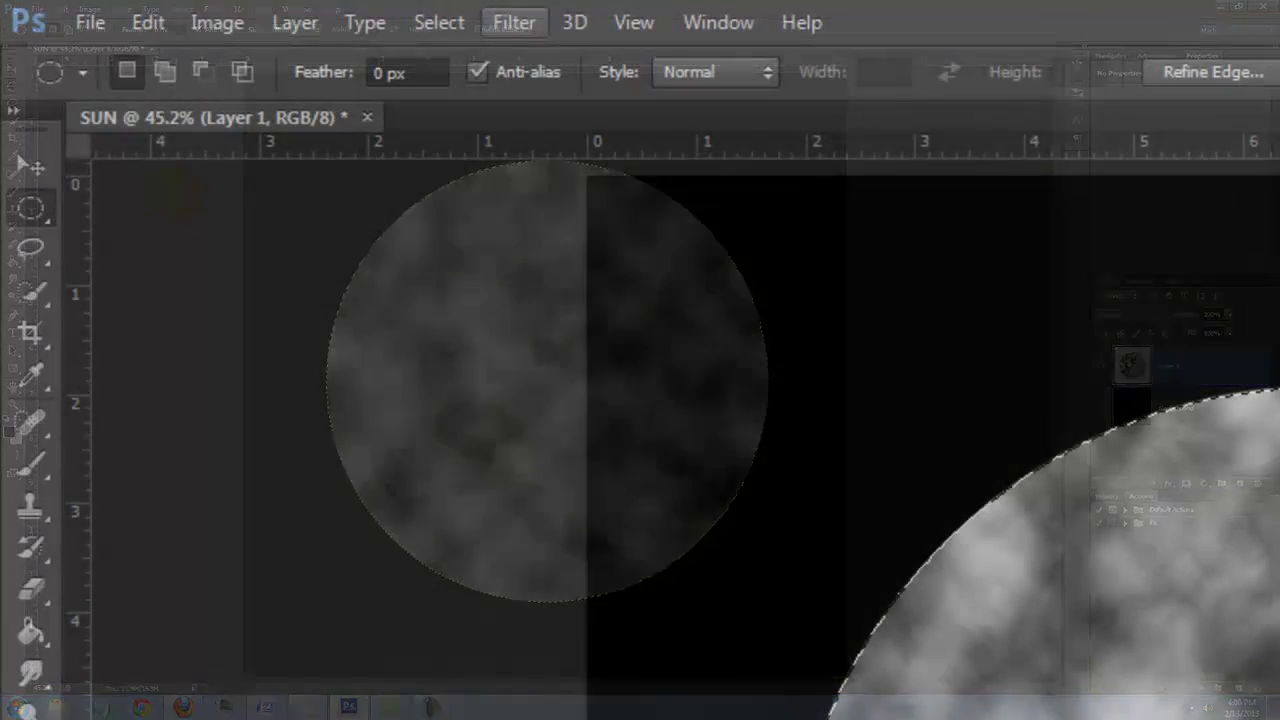
Apply Difference Clouds five times for dark marbled veins, then deselect
click(213, 9)
mouse_move(568, 470)
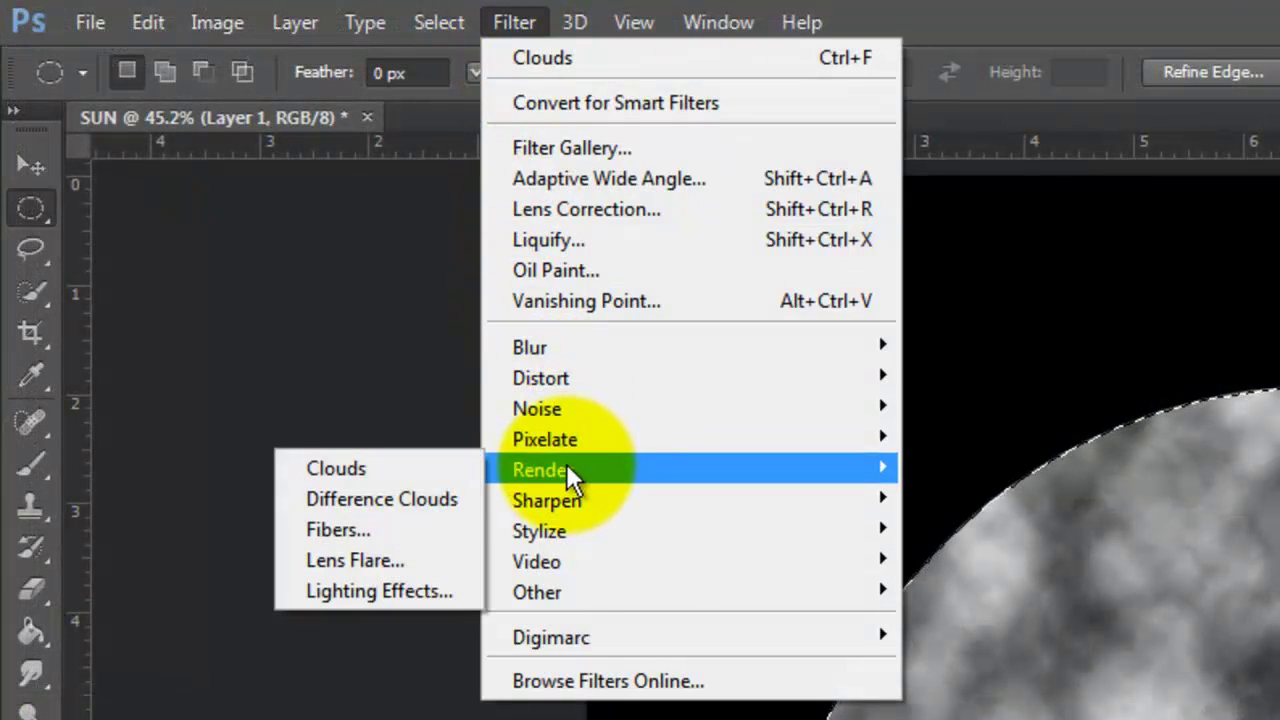
click(437, 494)
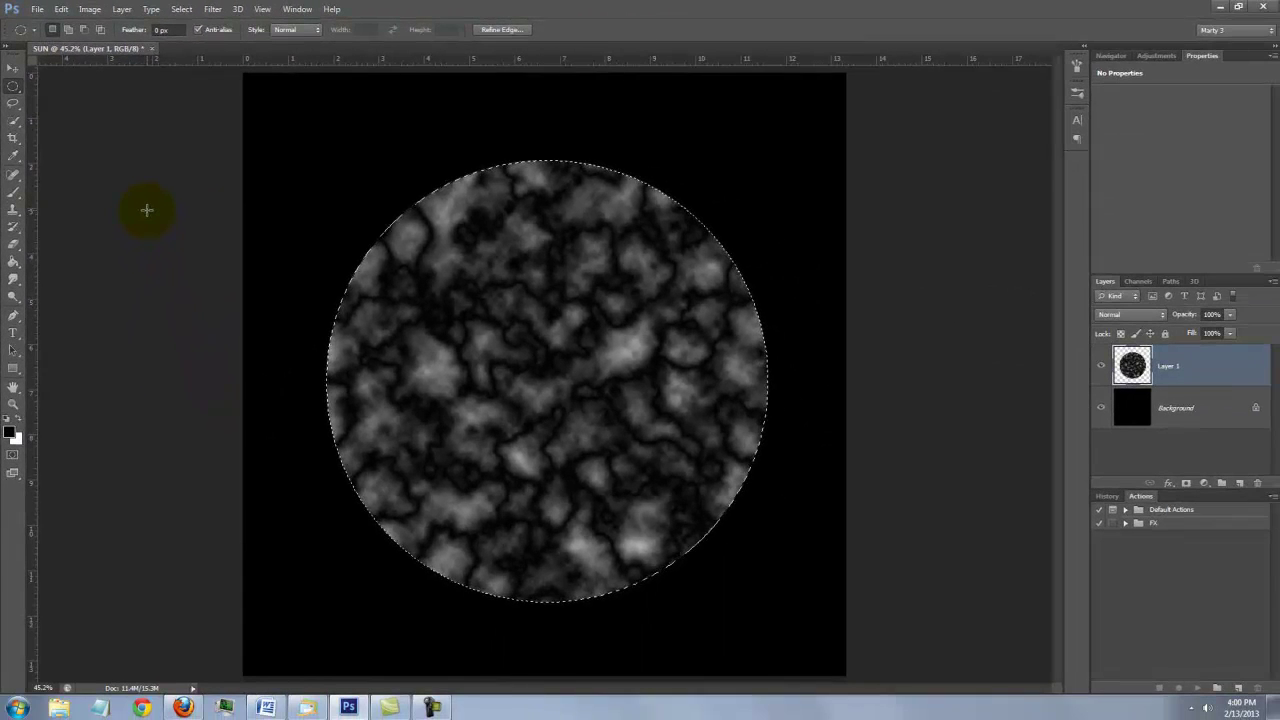
key(ctrl+f)
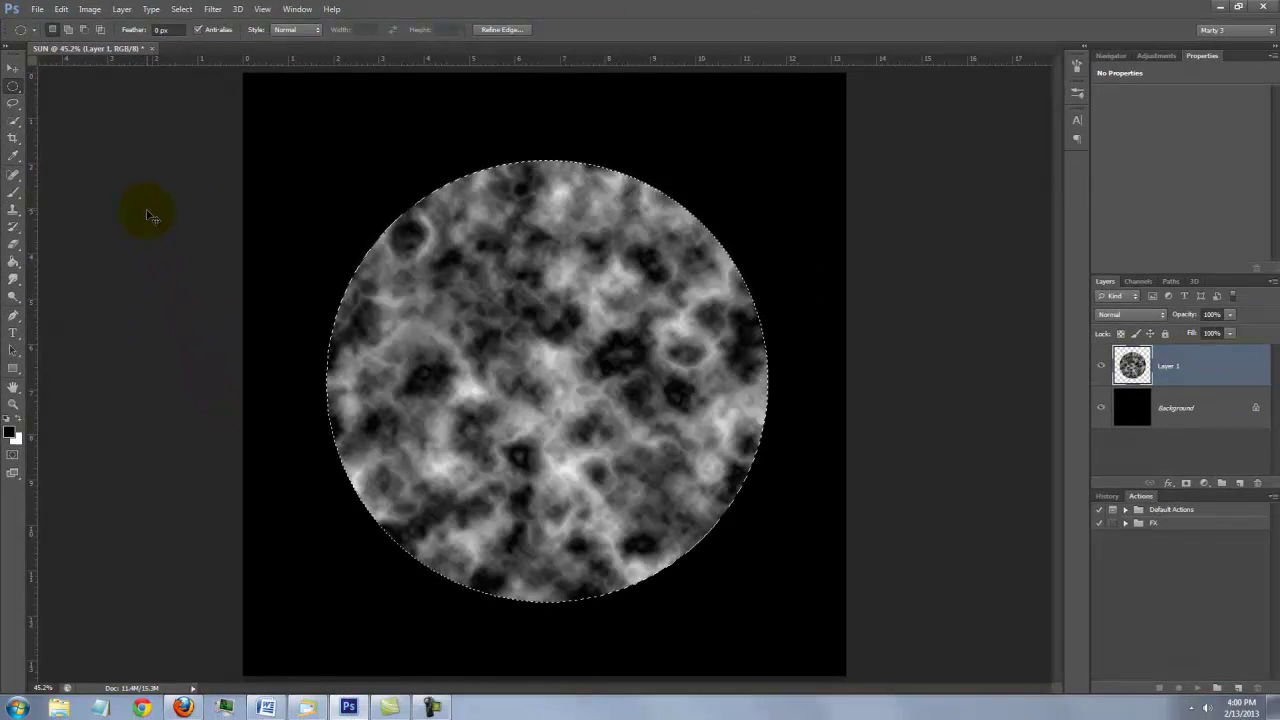
key(ctrl+f)
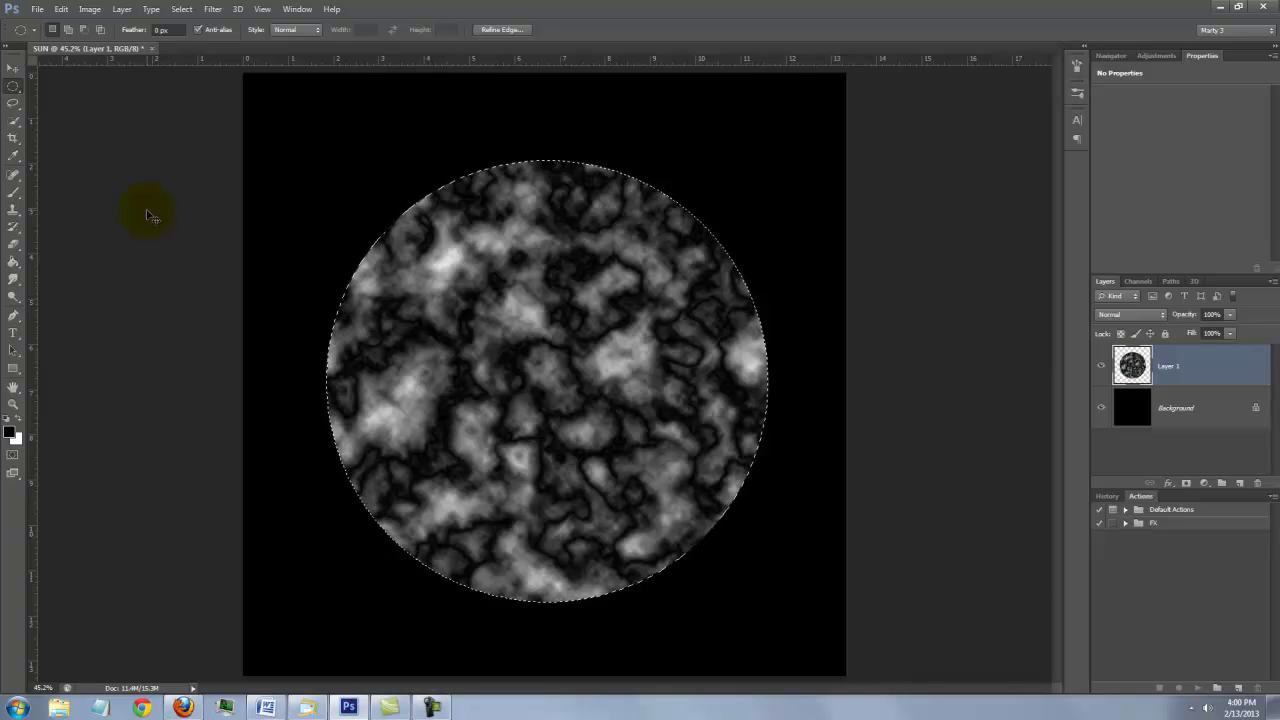
key(ctrl+f)
key(ctrl+f)
key(ctrl+f)
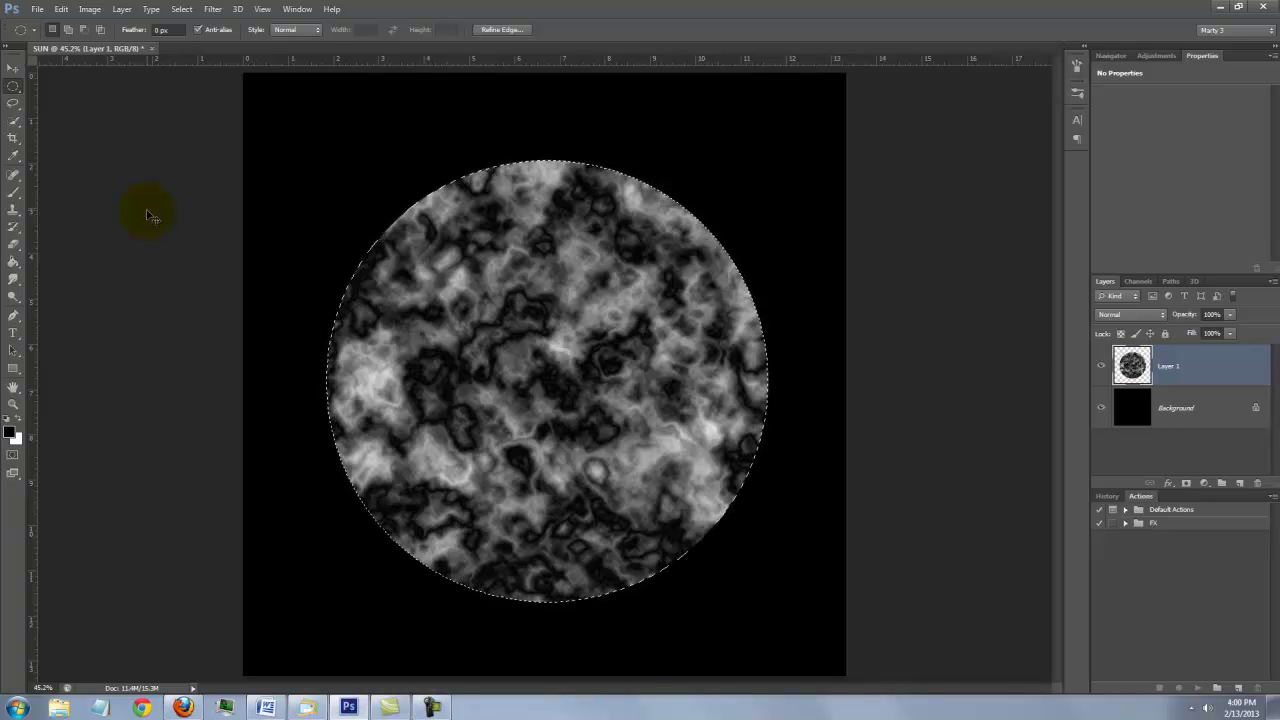
key(ctrl+f)
key(ctrl+f)
key(ctrl+f)
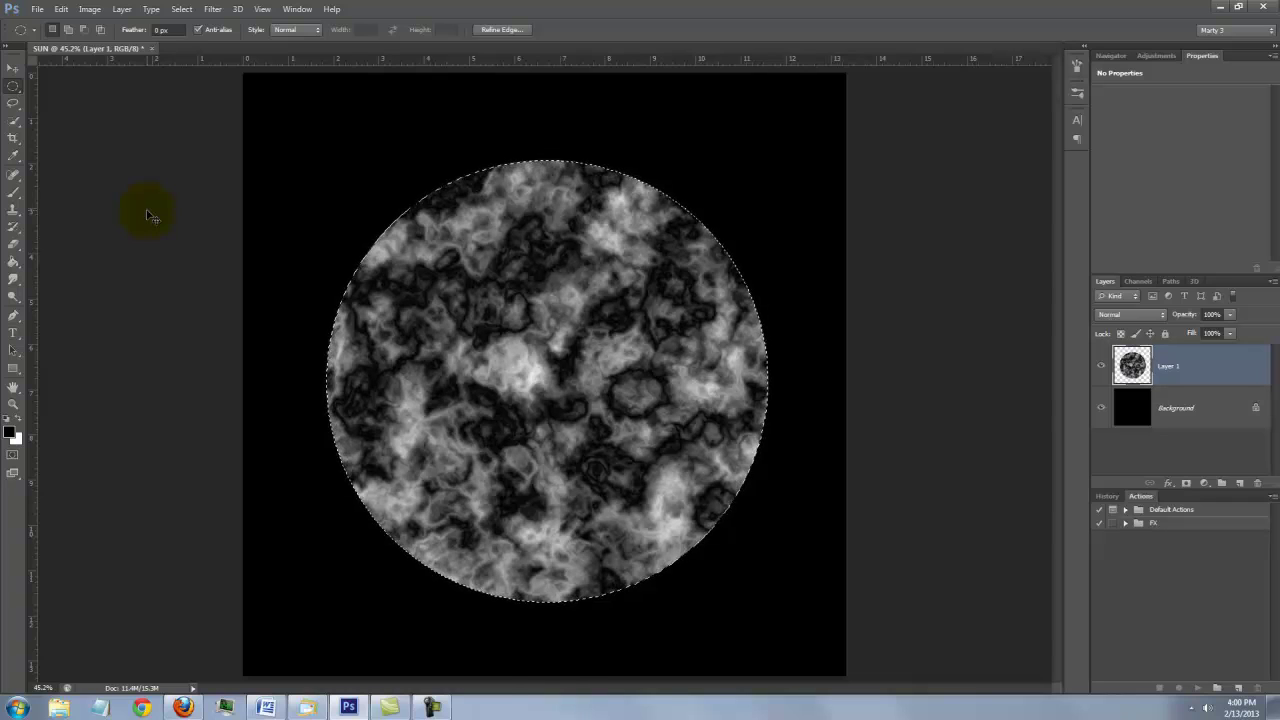
key(ctrl+d)
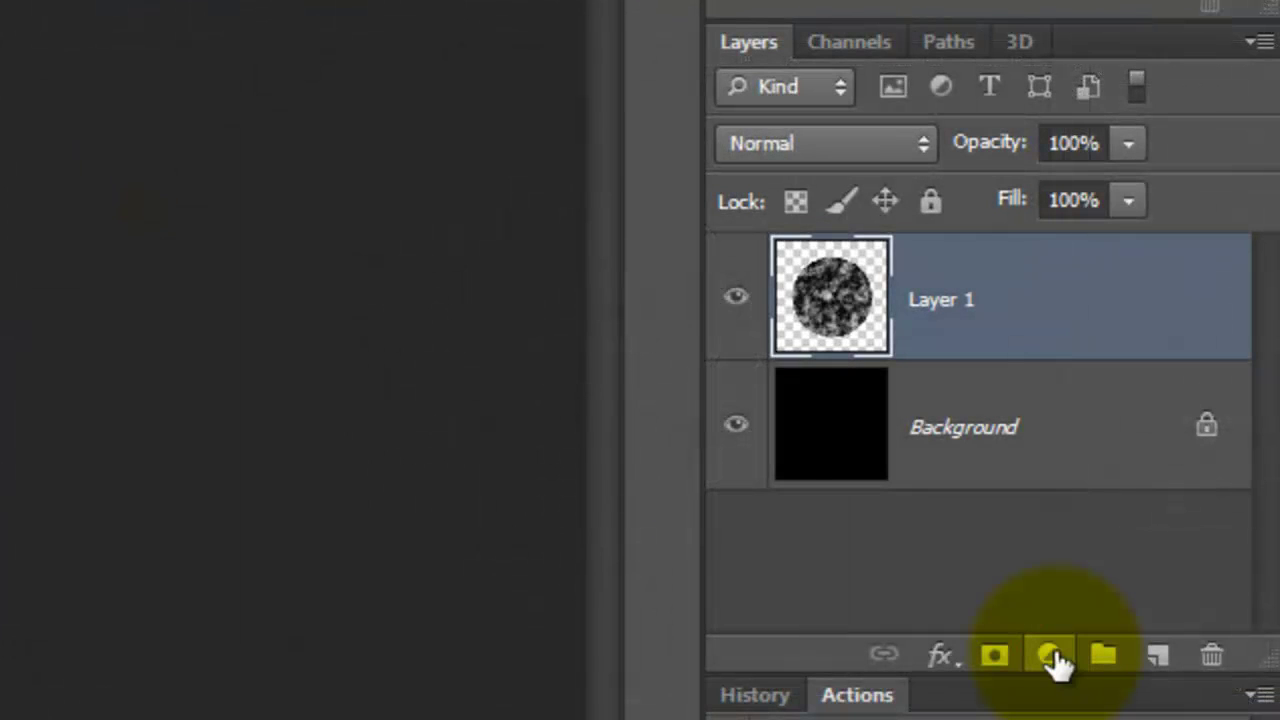
Add a Gradient Map adjustment layer with its left stop coloured 6A0202
click(1050, 656)
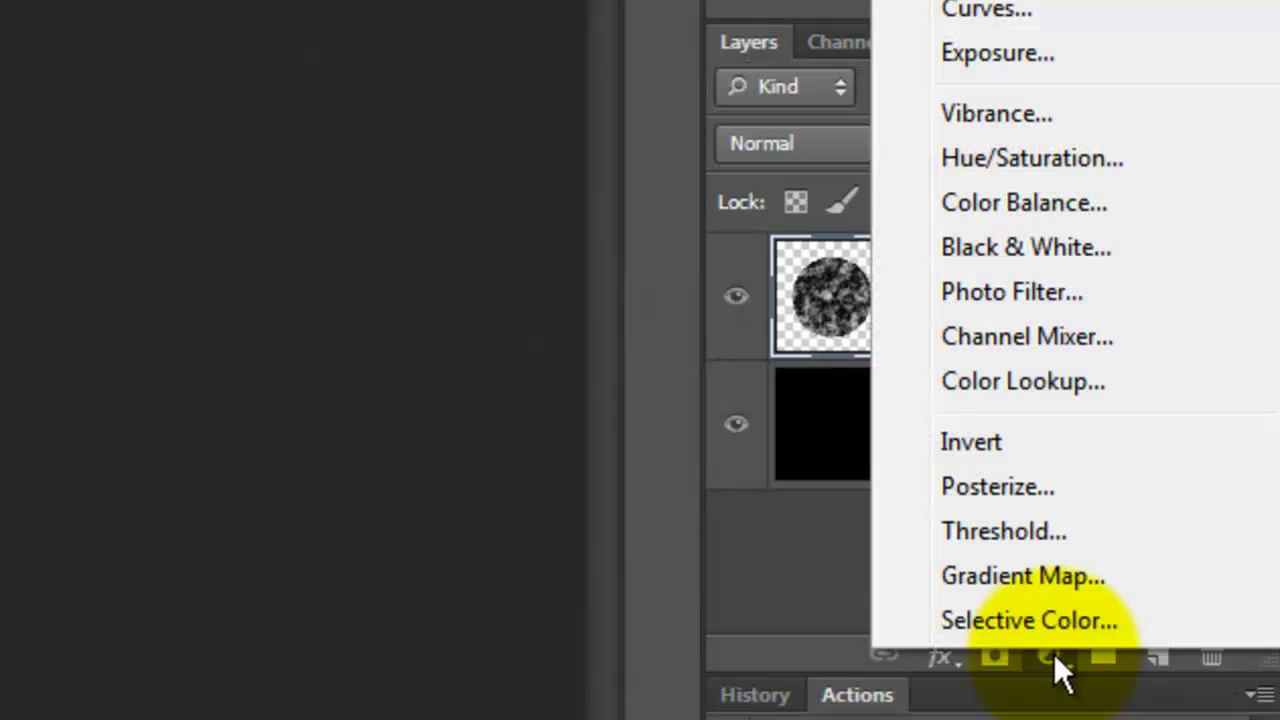
click(1036, 572)
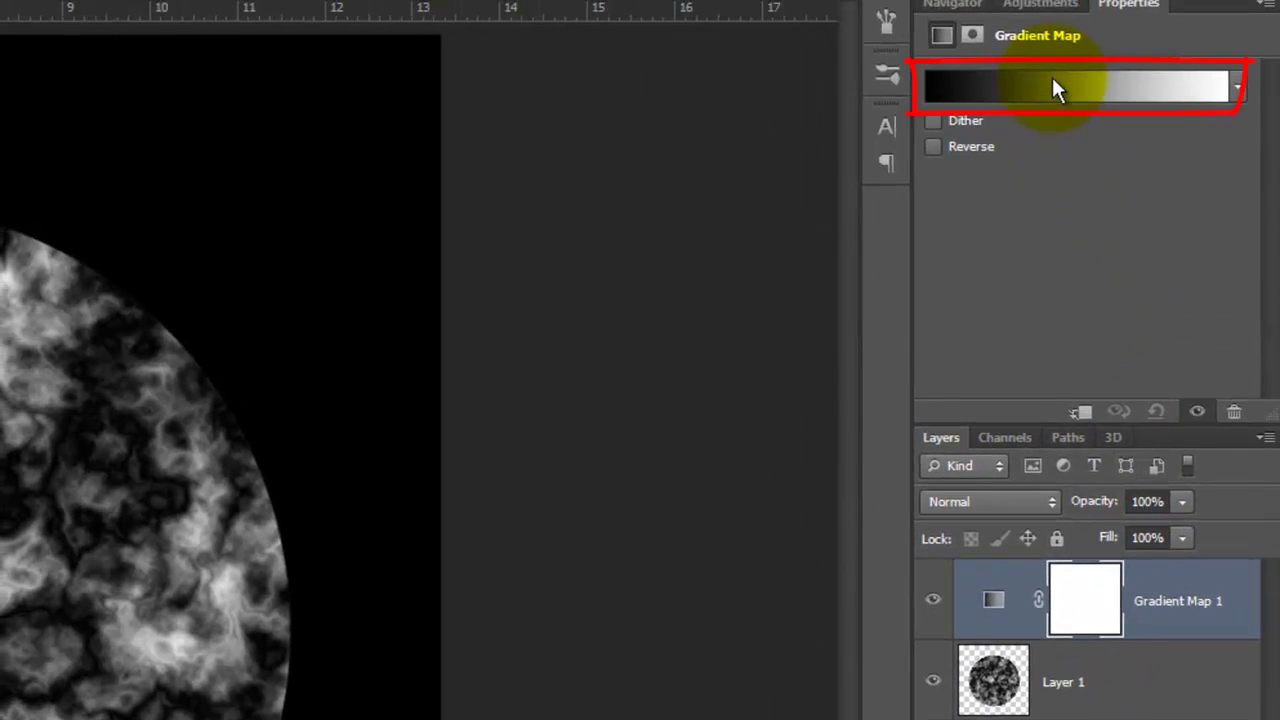
click(1052, 86)
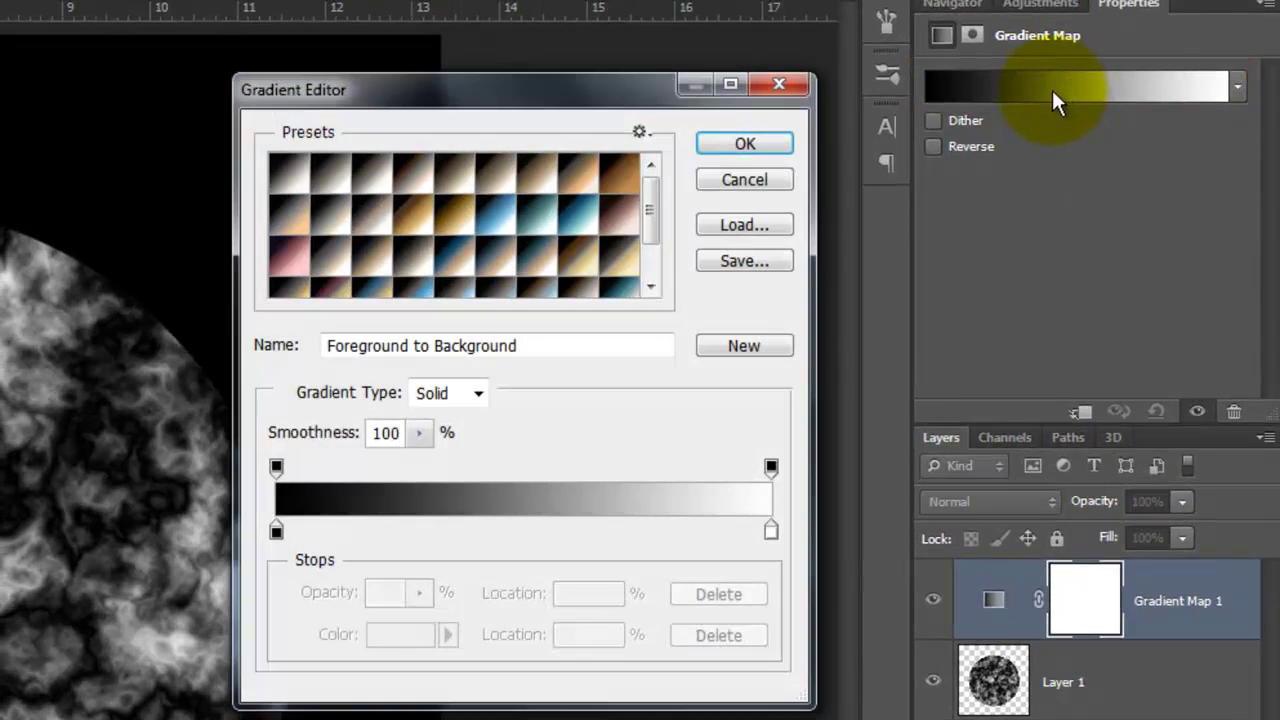
click(276, 531)
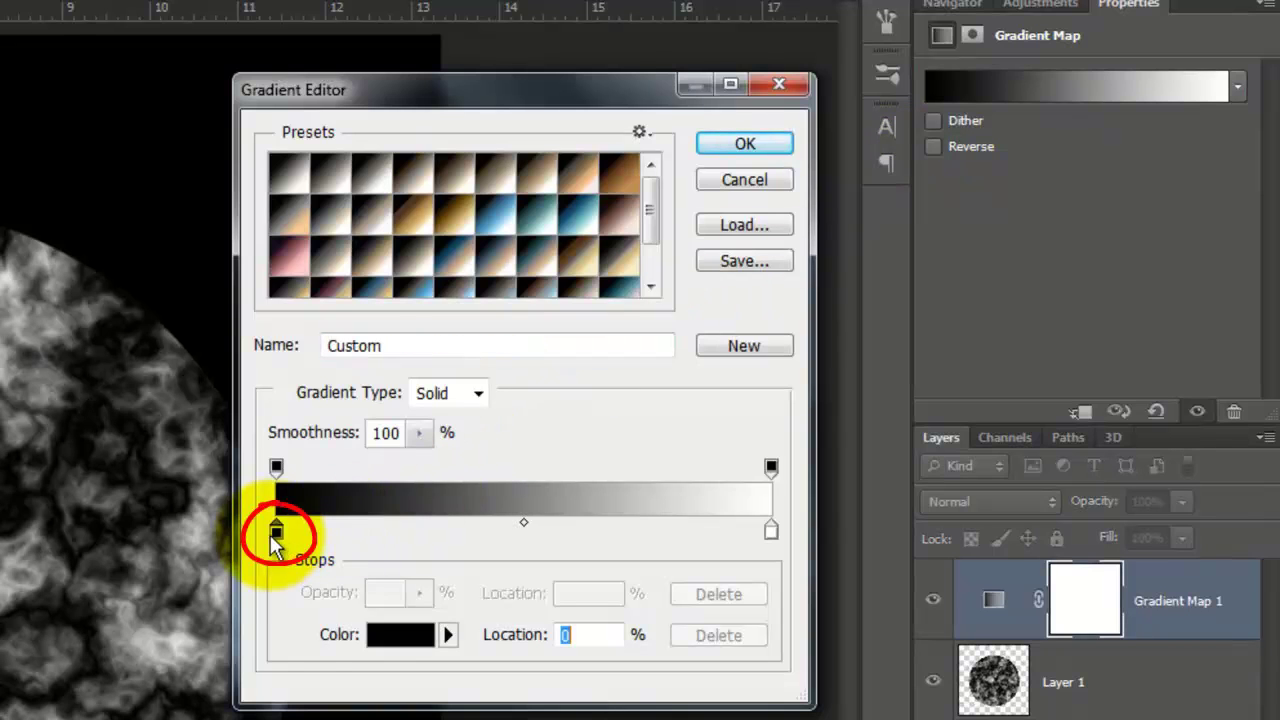
click(392, 638)
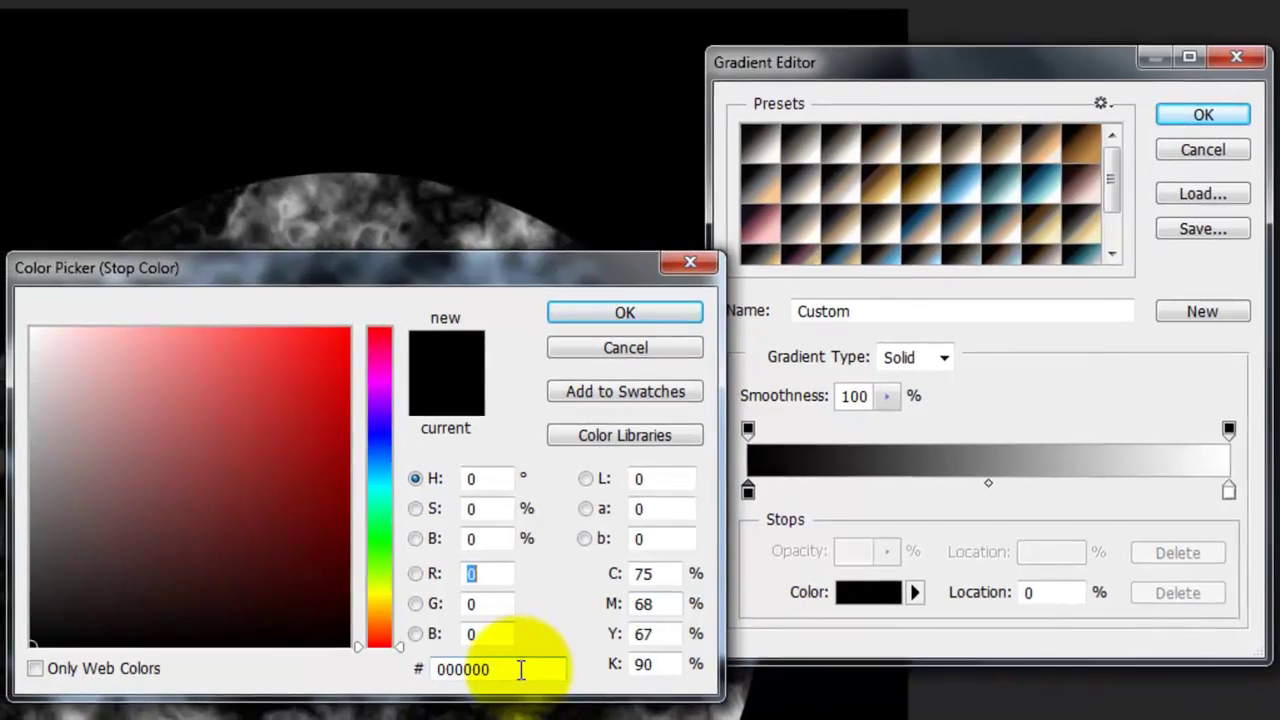
double_click(500, 668)
text(6)
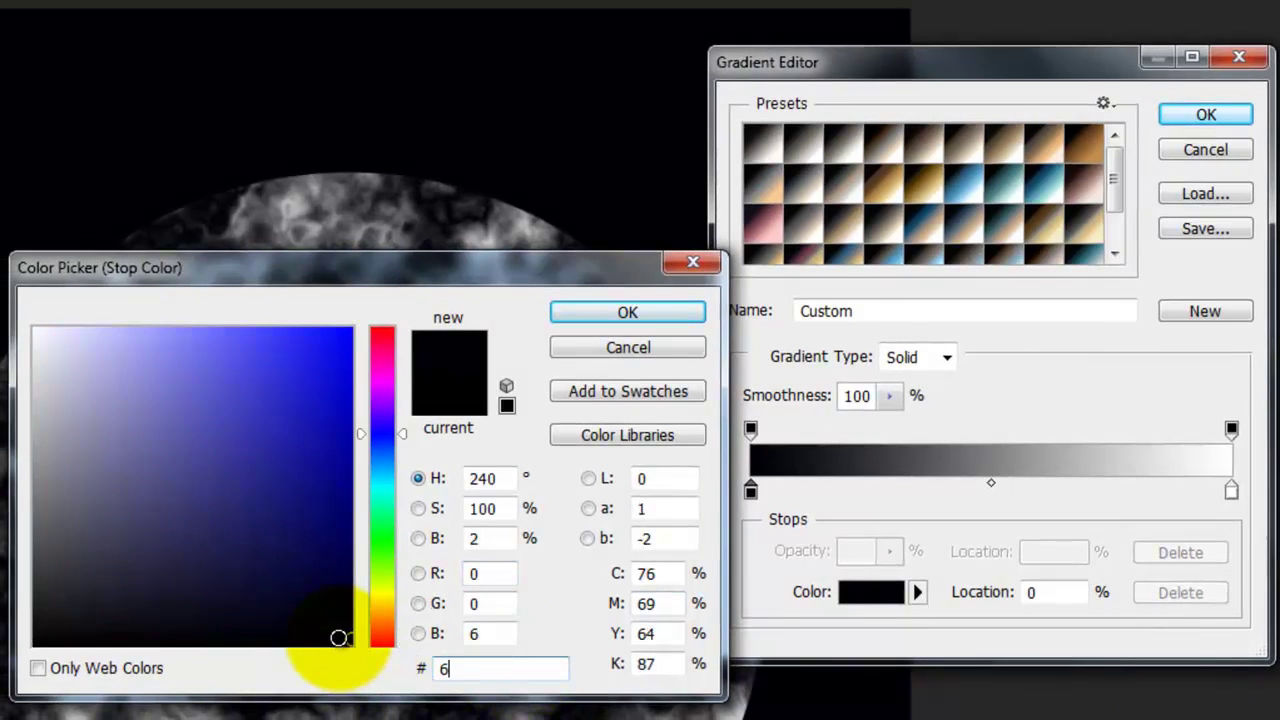
text(A02)
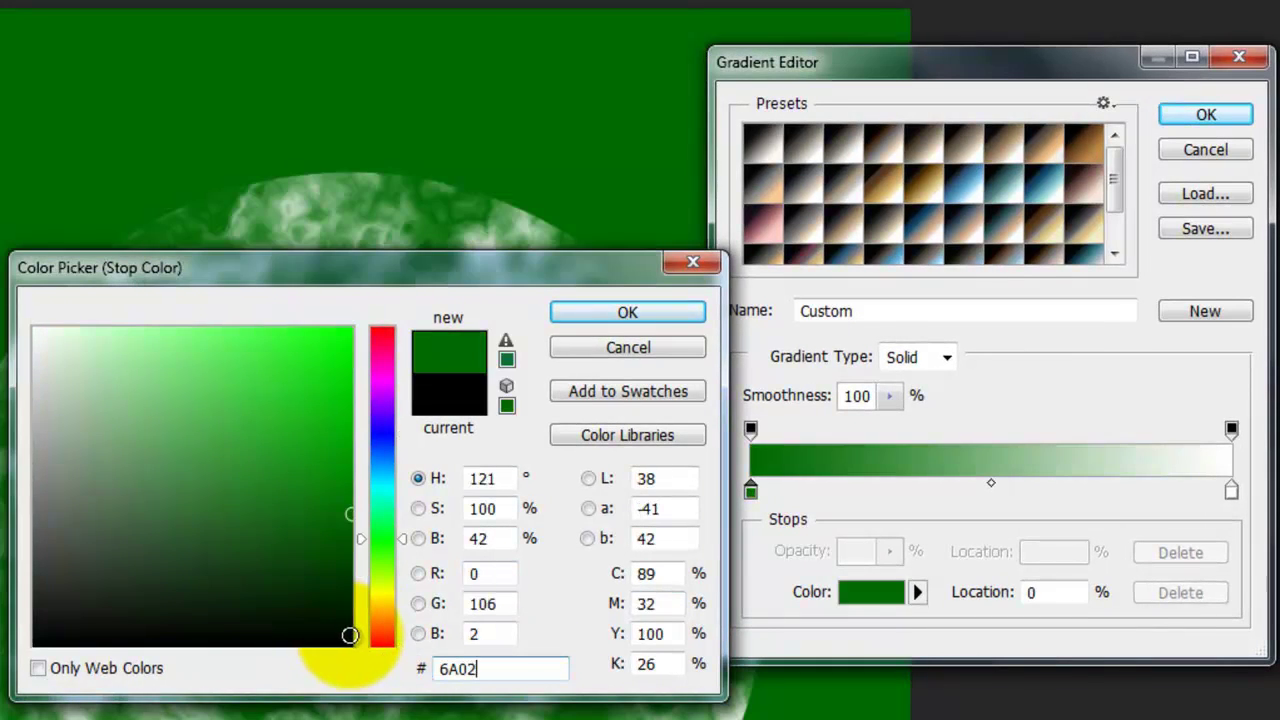
text(02)
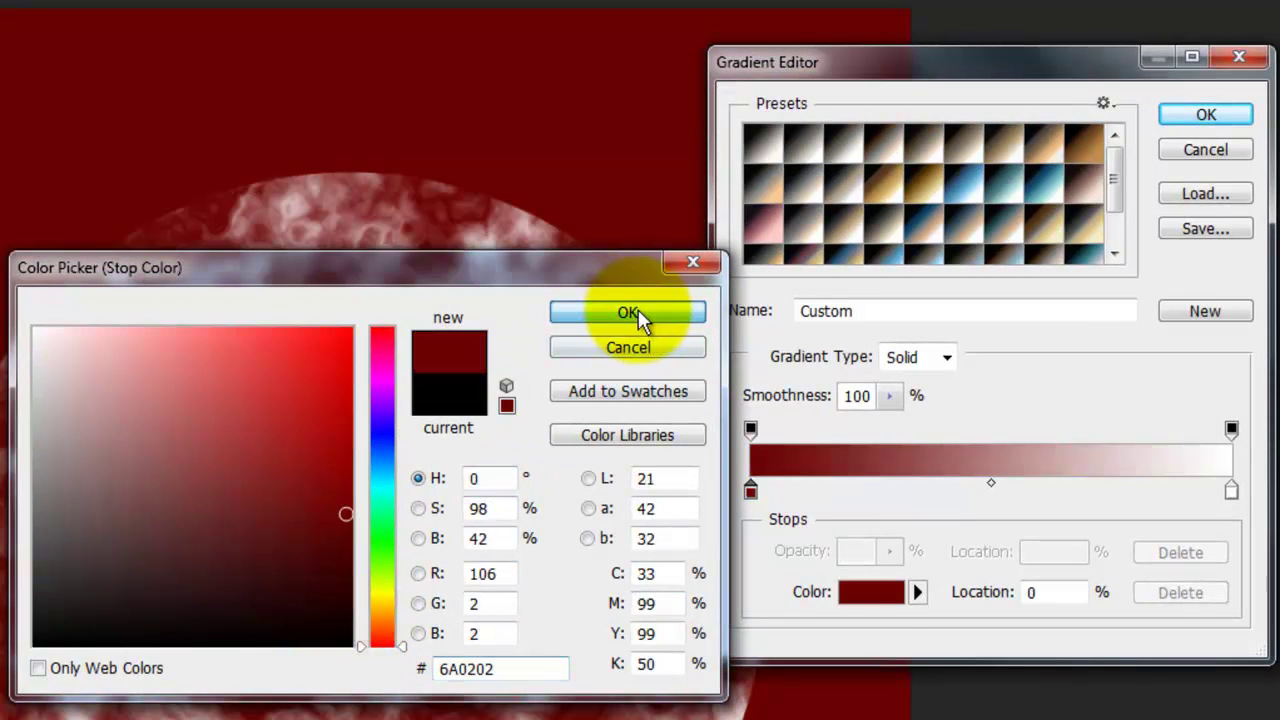
click(628, 312)
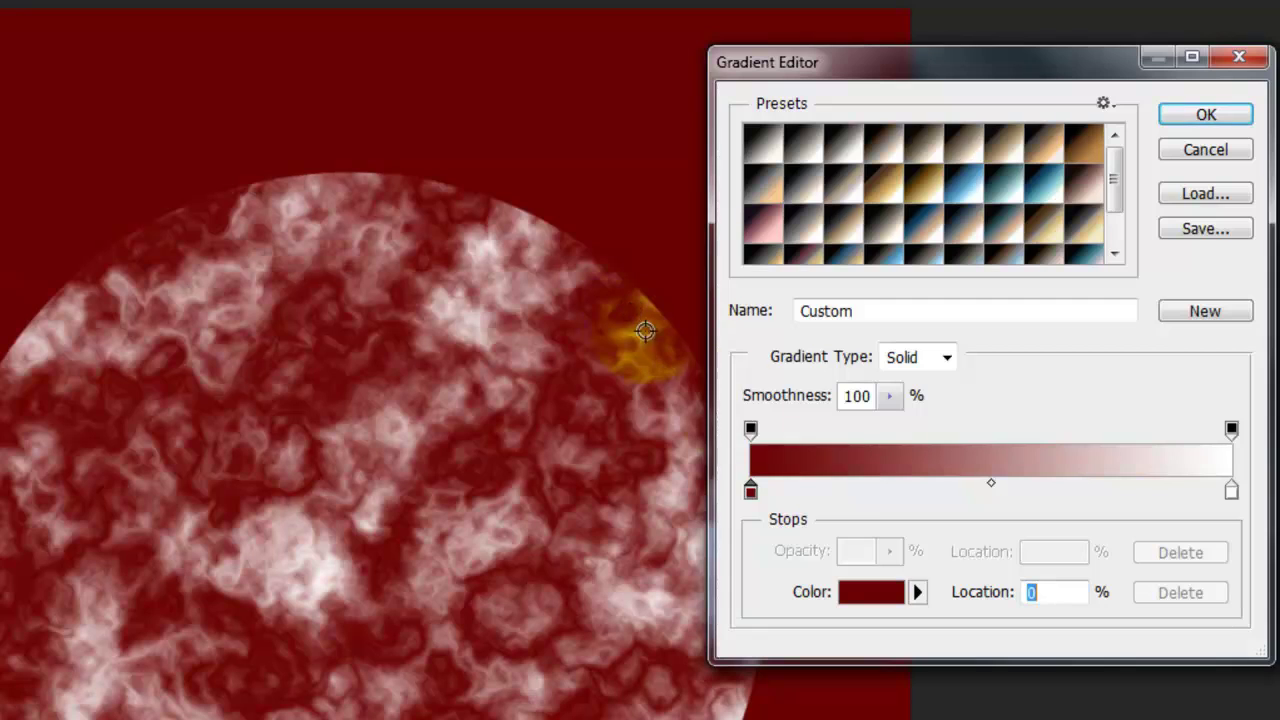
Add a gradient stop at 30% coloured C20000
click(851, 490)
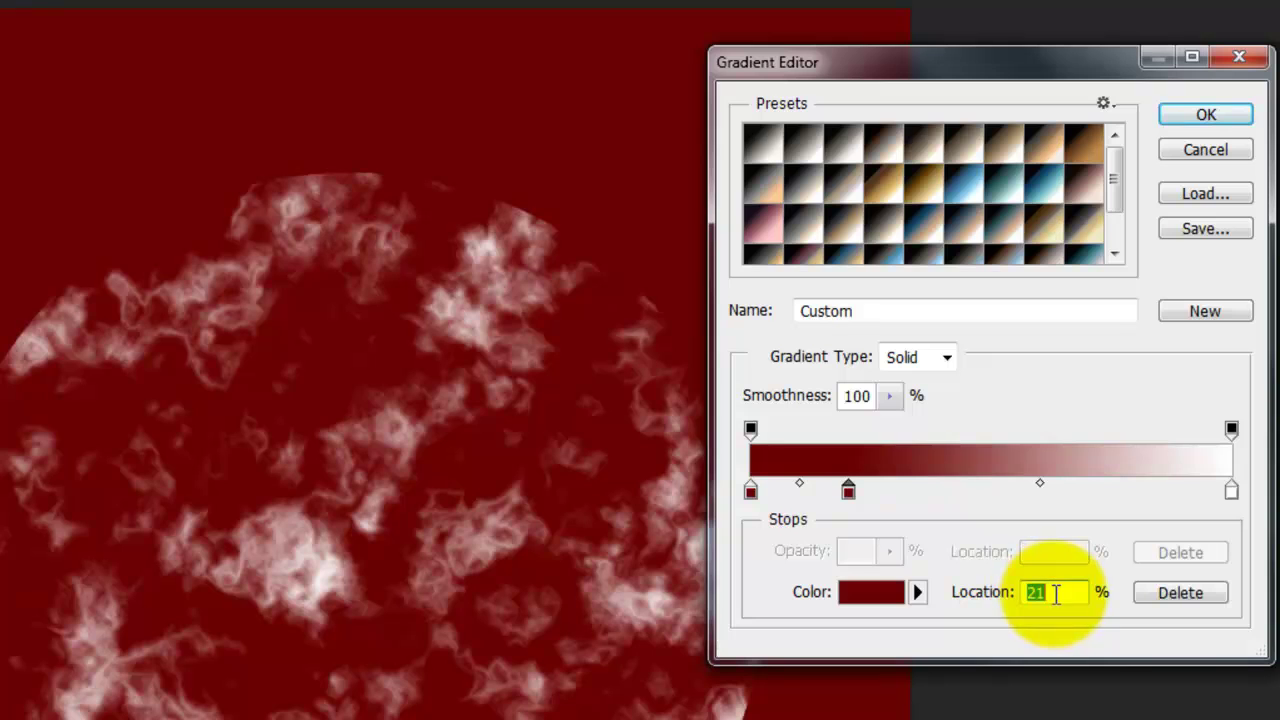
text(30)
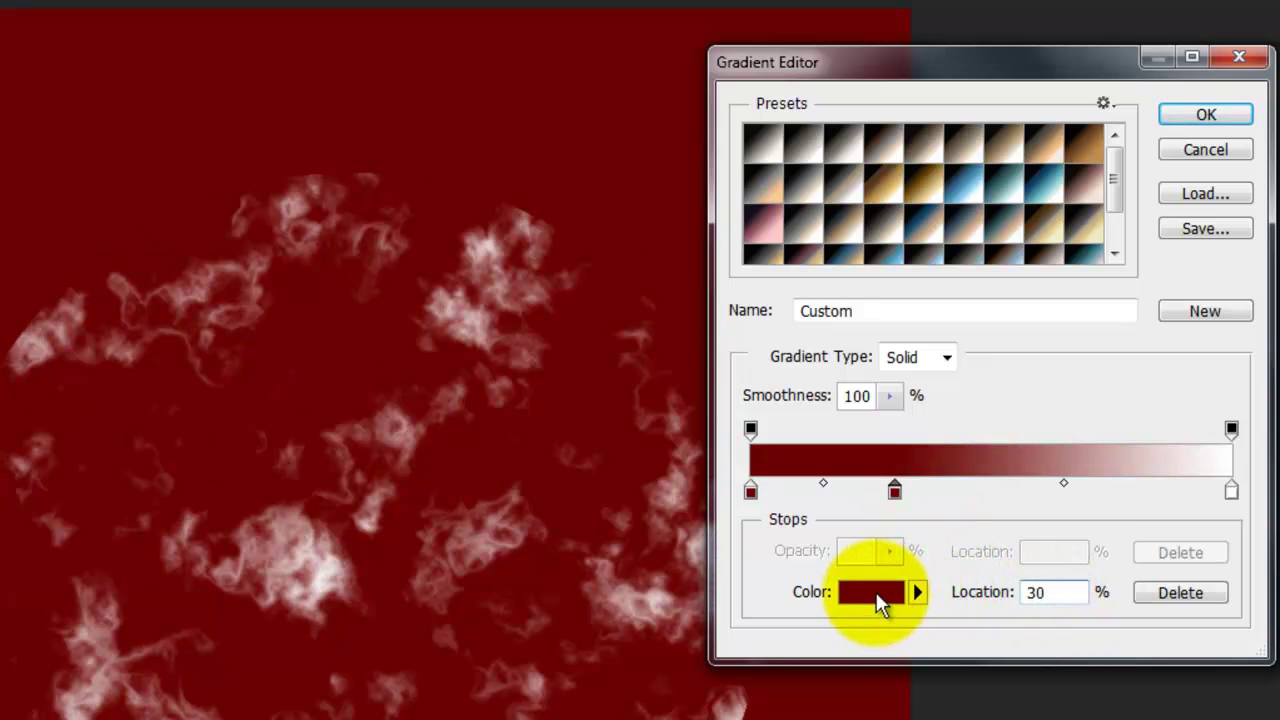
click(878, 600)
double_click(558, 668)
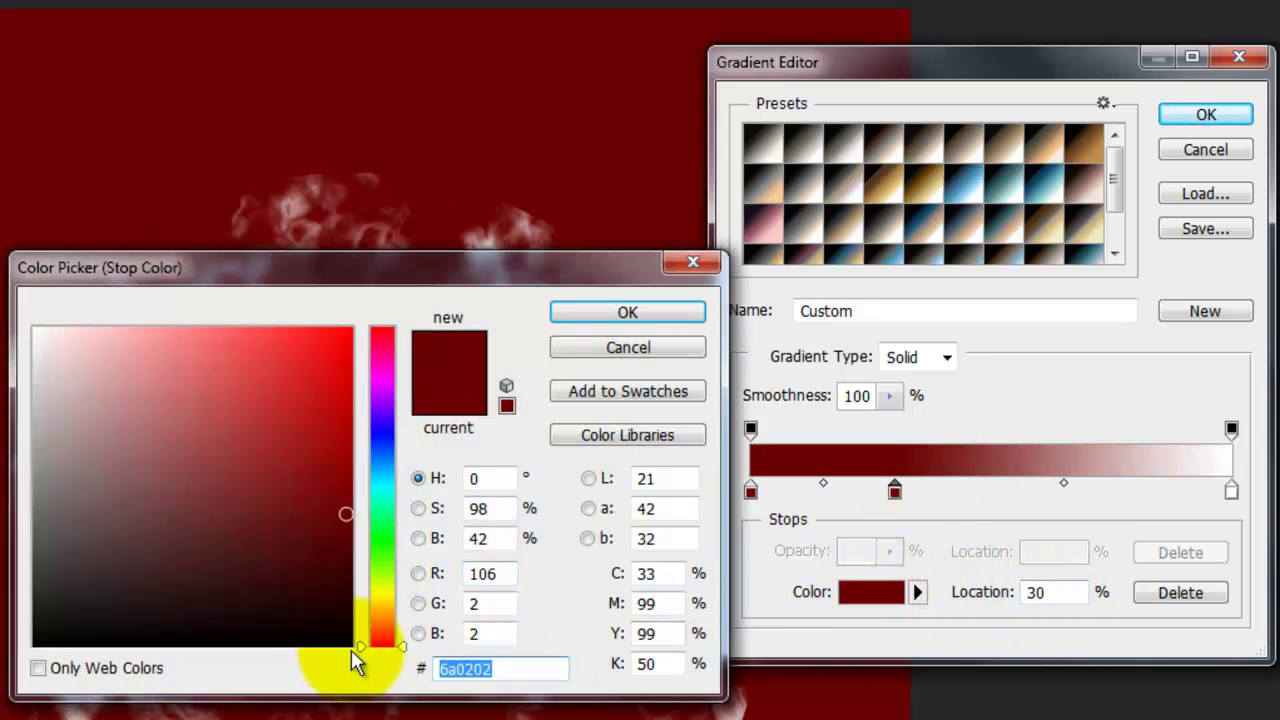
text(C2000)
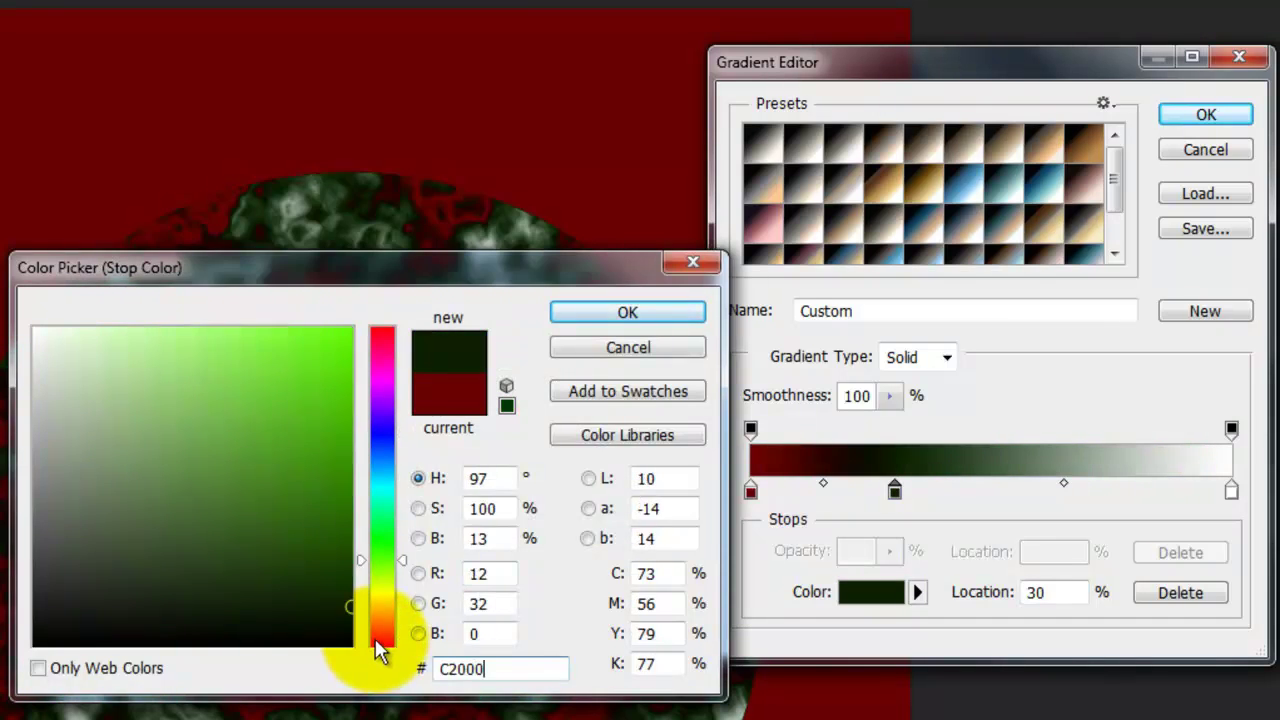
text(0)
click(627, 312)
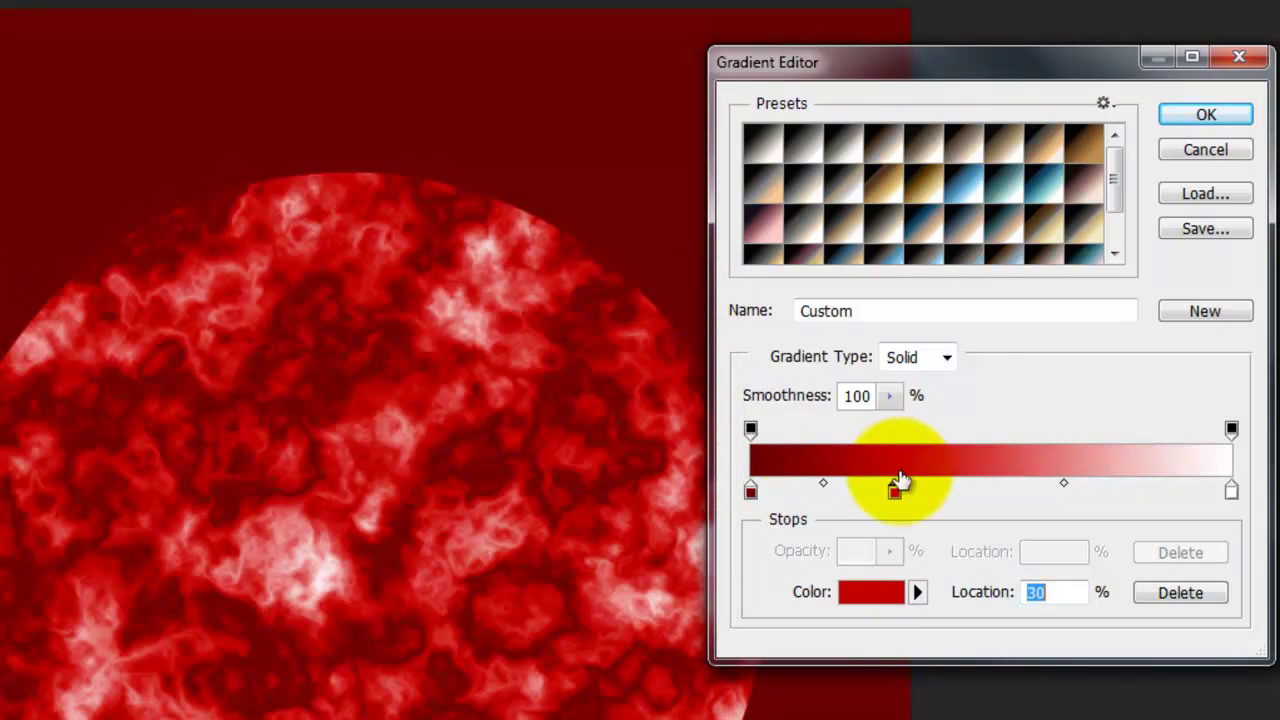
Add a 65% stop coloured FDCA3C and move the white stop to 80%
click(1115, 492)
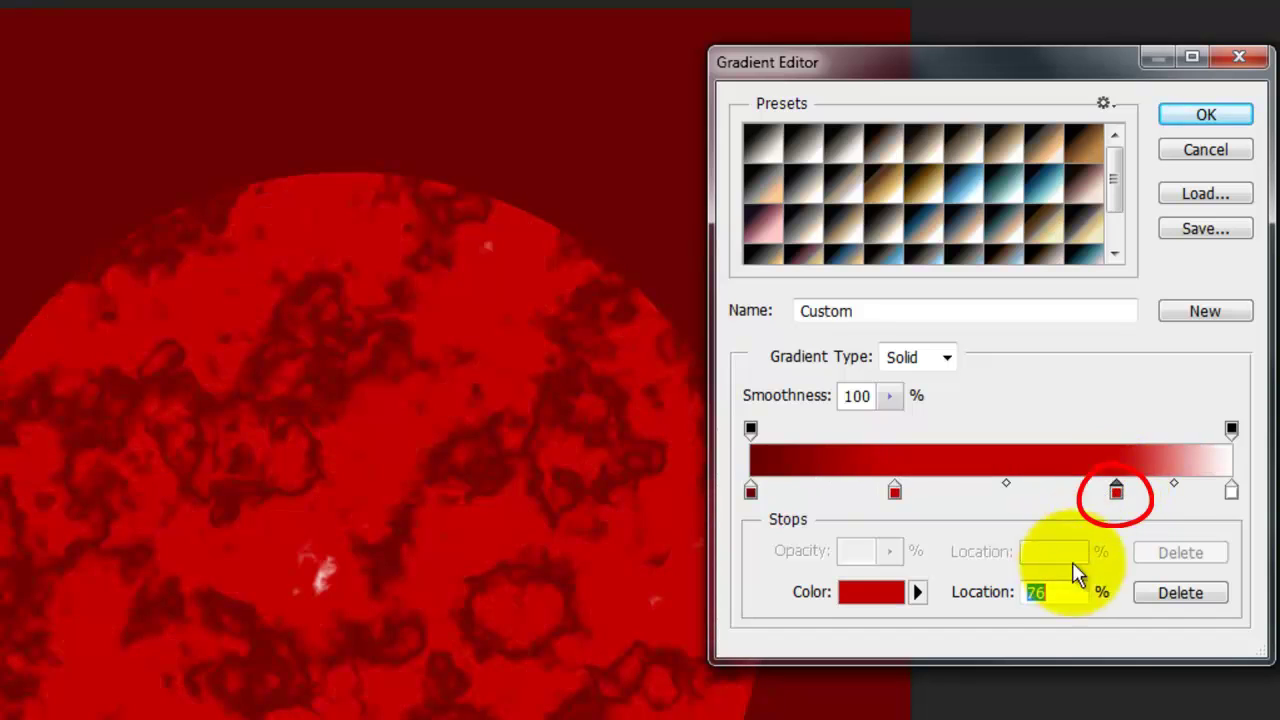
double_click(1051, 593)
text(65)
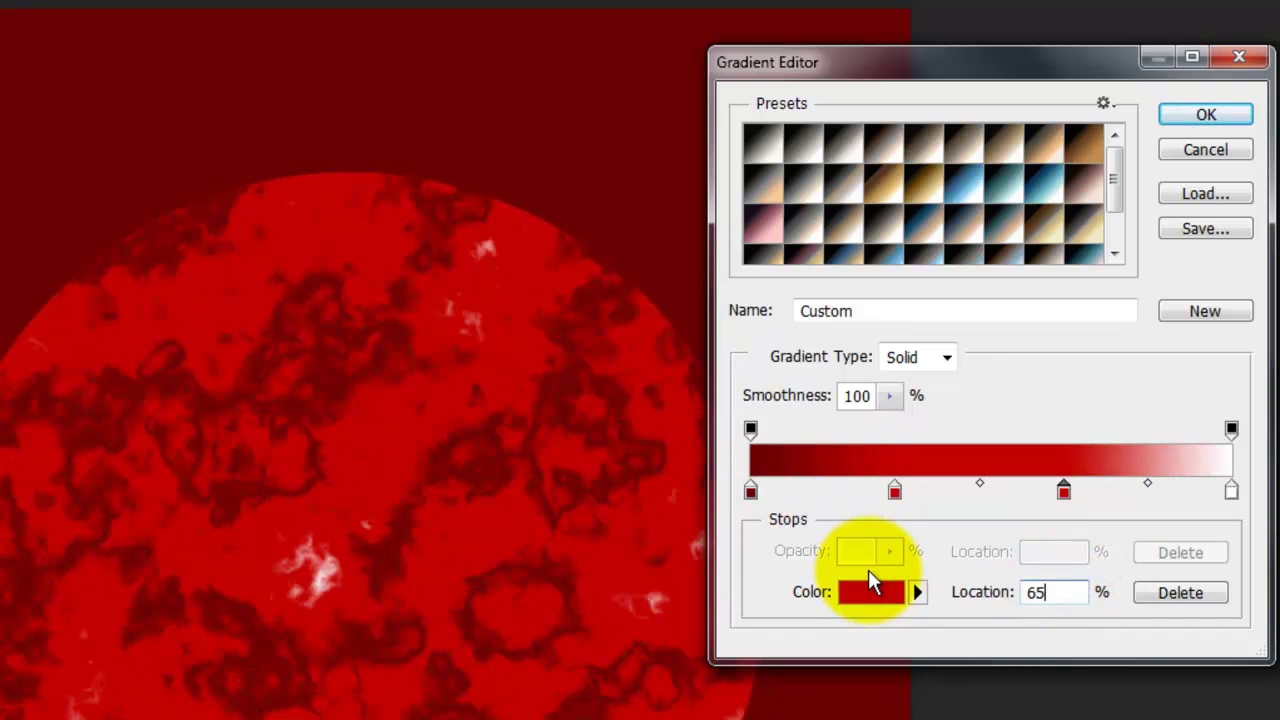
click(868, 578)
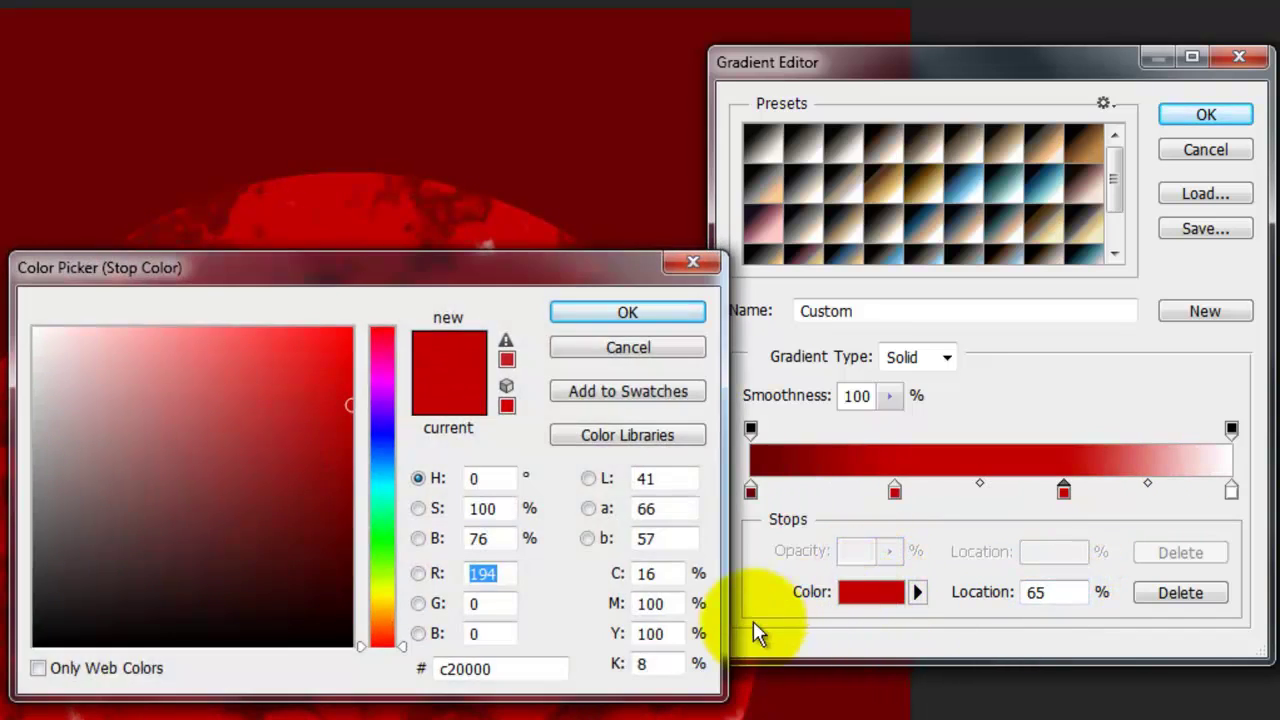
double_click(480, 668)
text(FDCA3C)
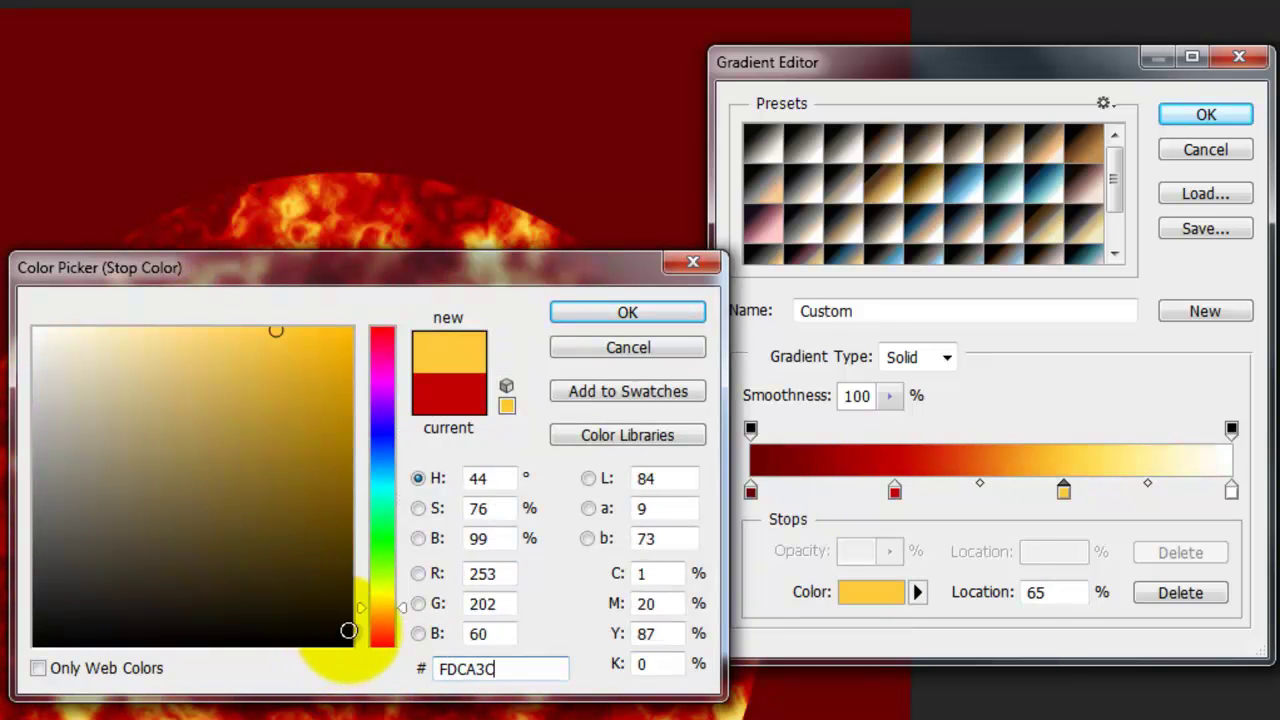
click(610, 312)
click(1231, 490)
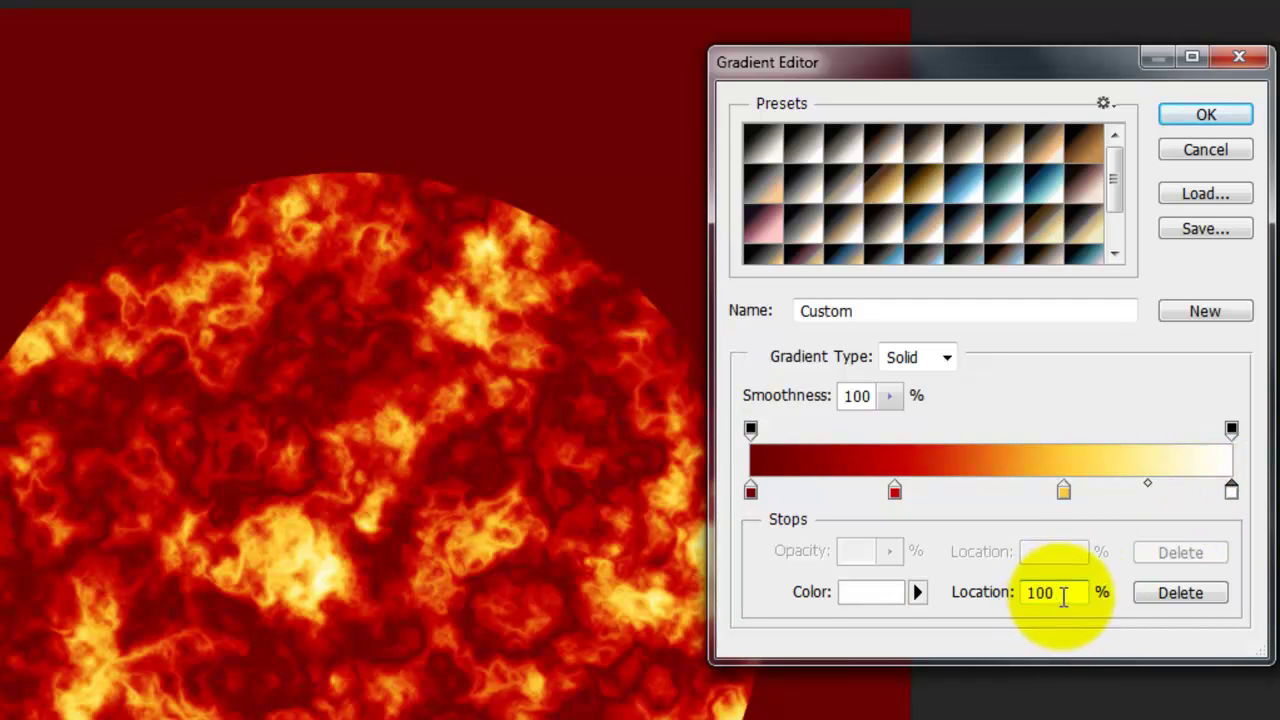
text(80)
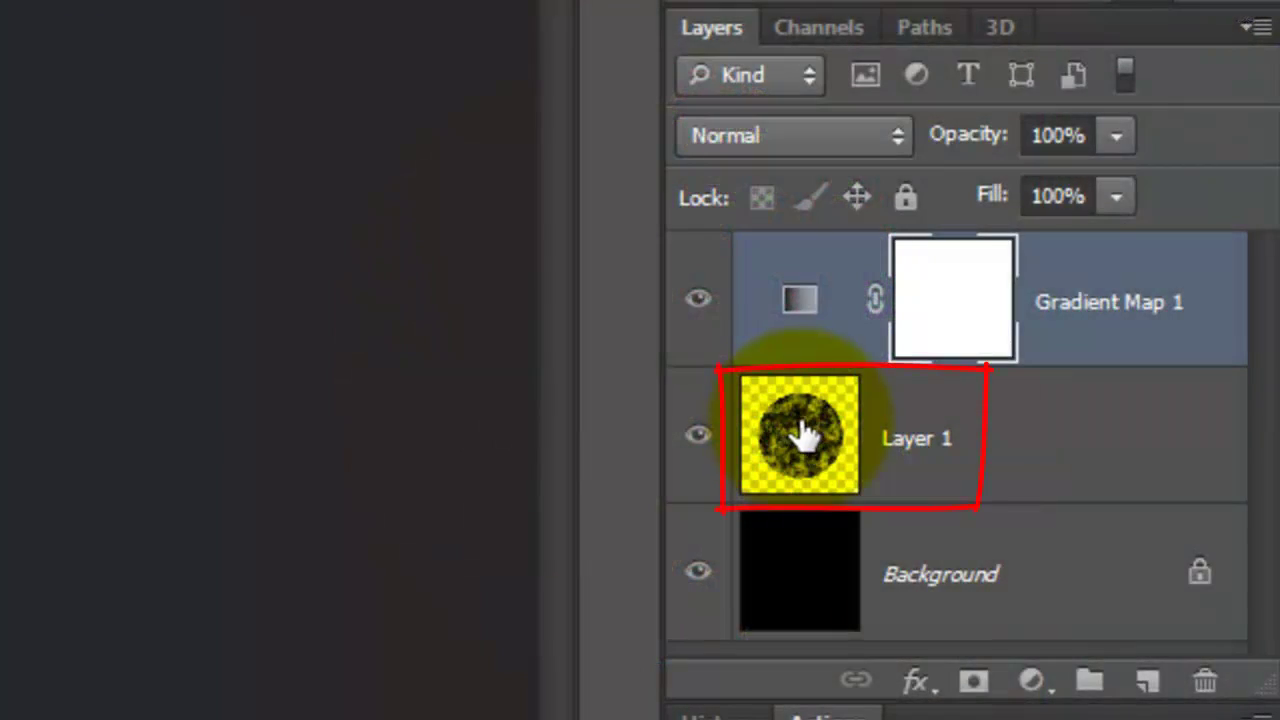
Apply Spherize at 100% to Layer 1 twice
click(800, 430)
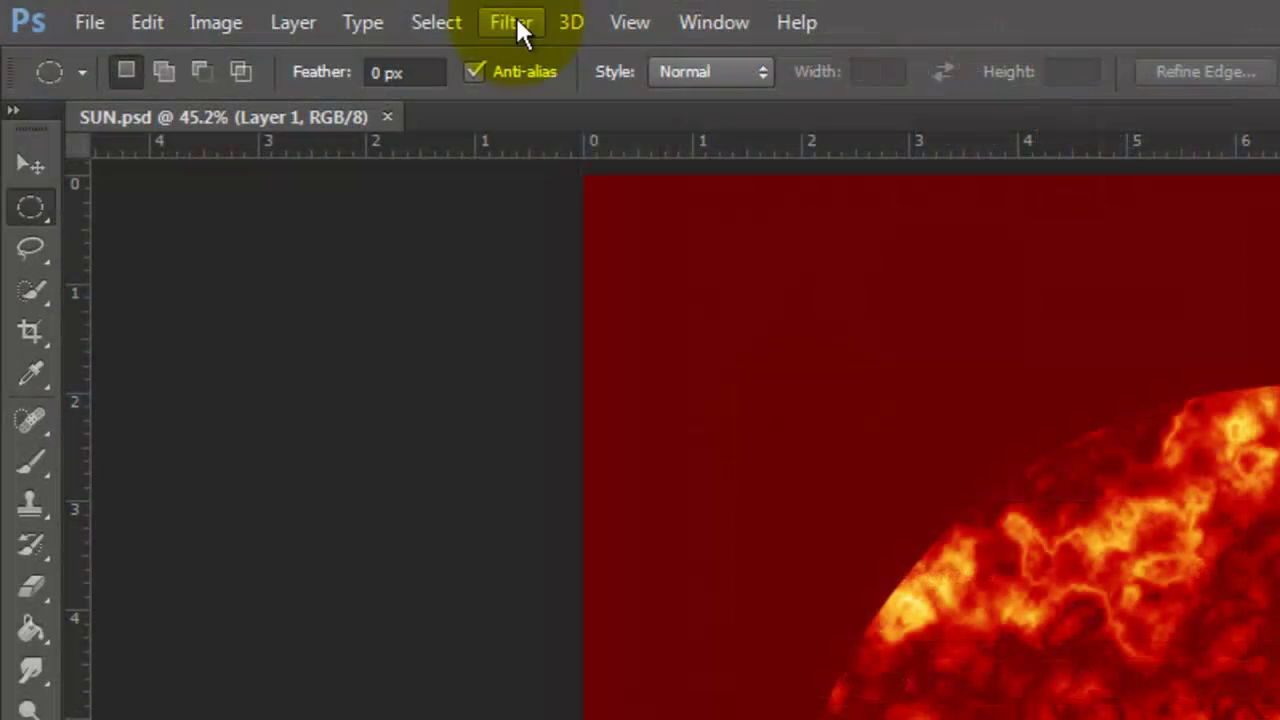
click(517, 24)
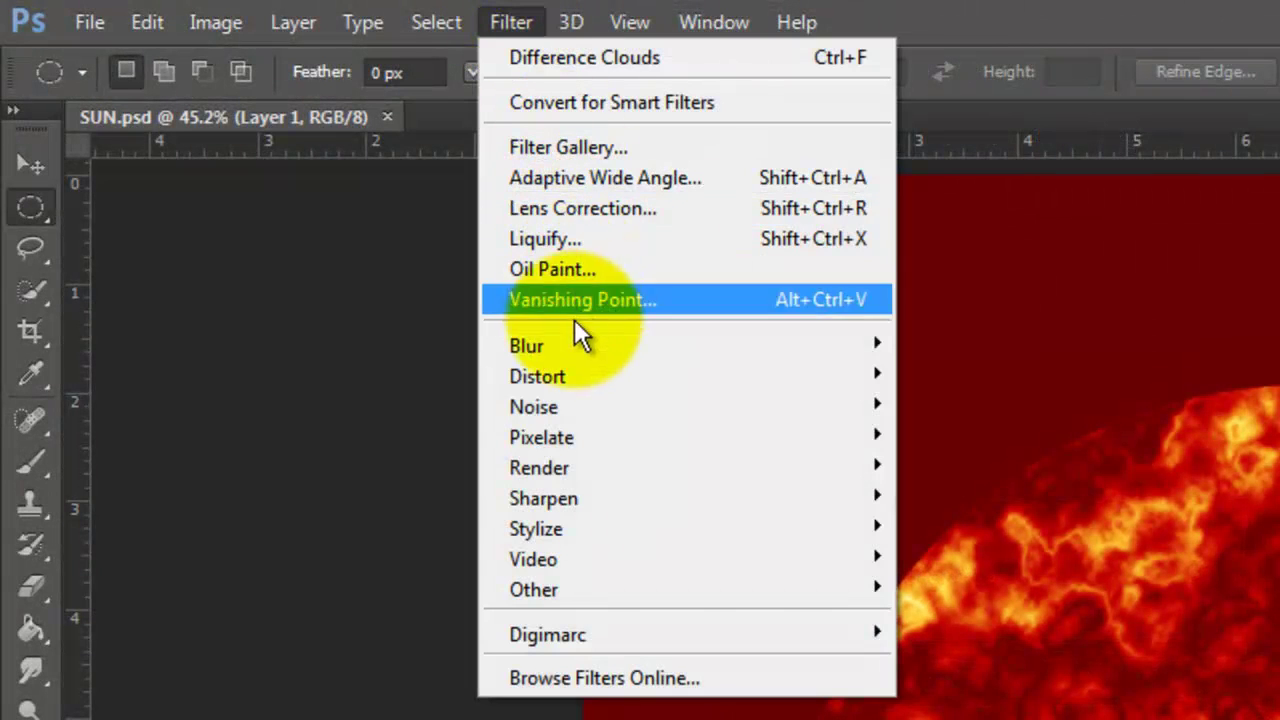
mouse_move(545, 377)
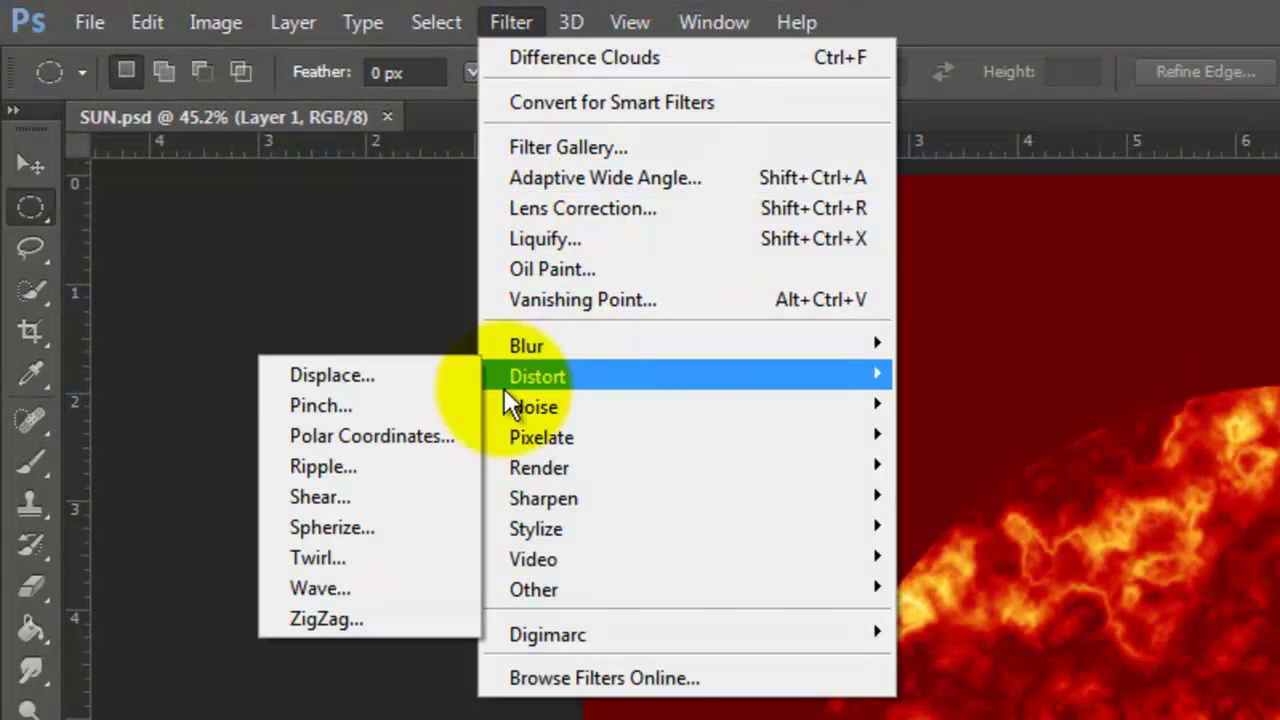
click(361, 527)
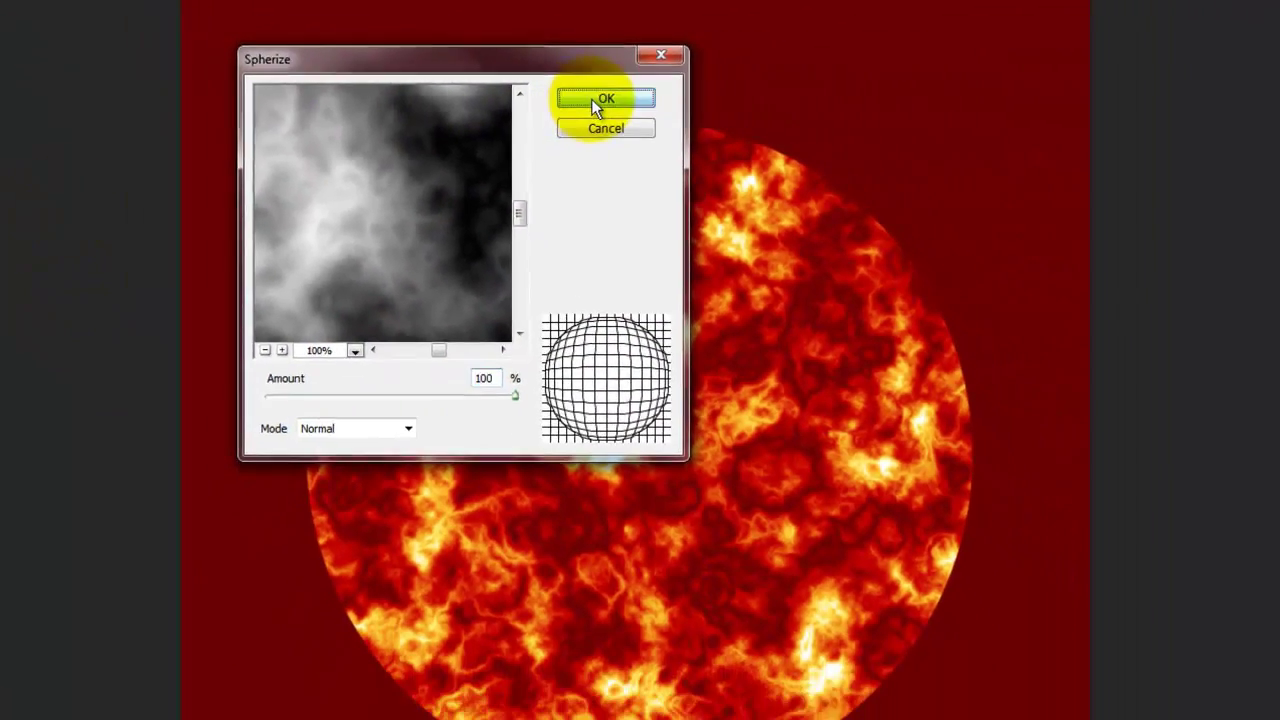
click(602, 100)
key(ctrl+f)
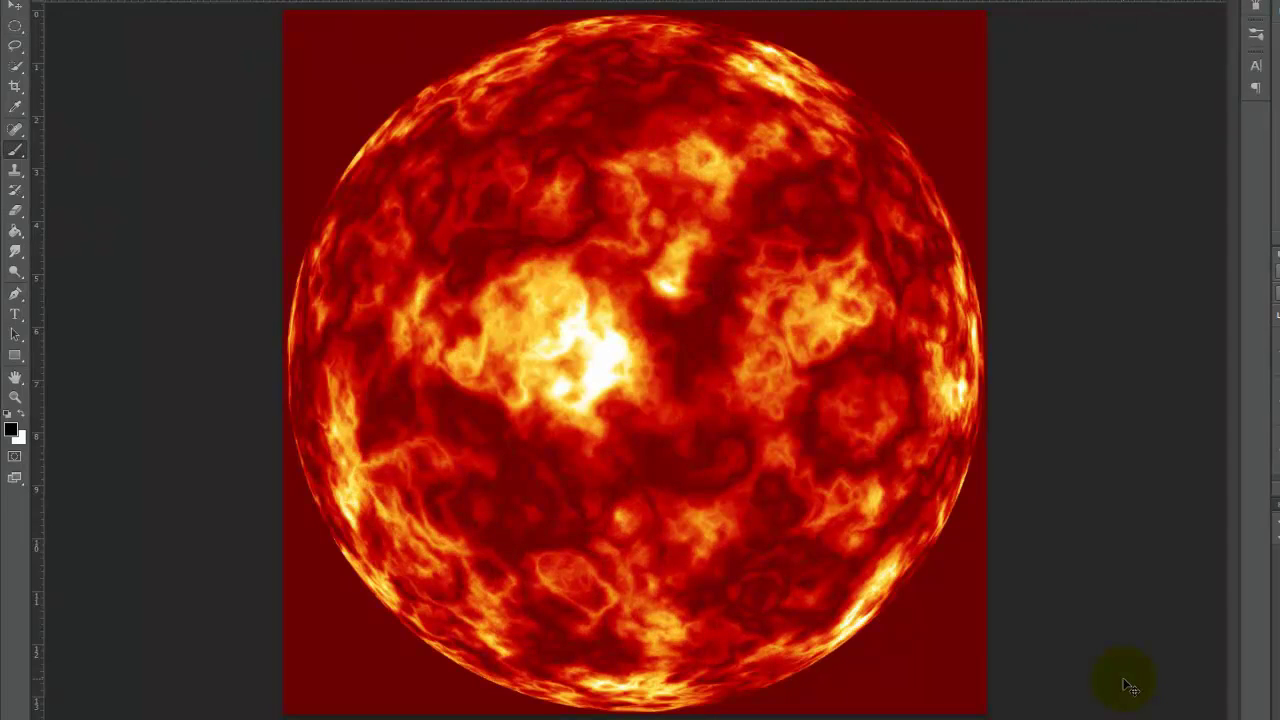
Scale the sphere proportionally around its centre to about 9.37 inches wide
key(ctrl+t)
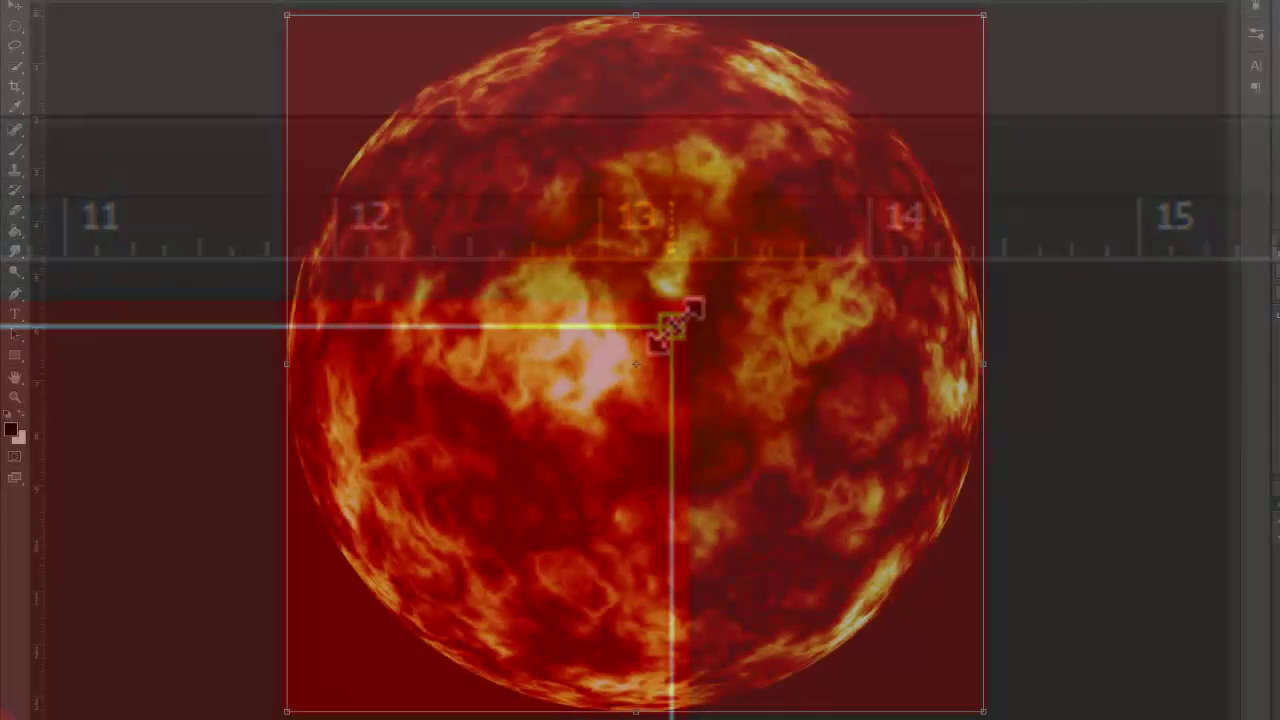
drag(672, 330, 338, 684)
drag(910, 84, 883, 118)
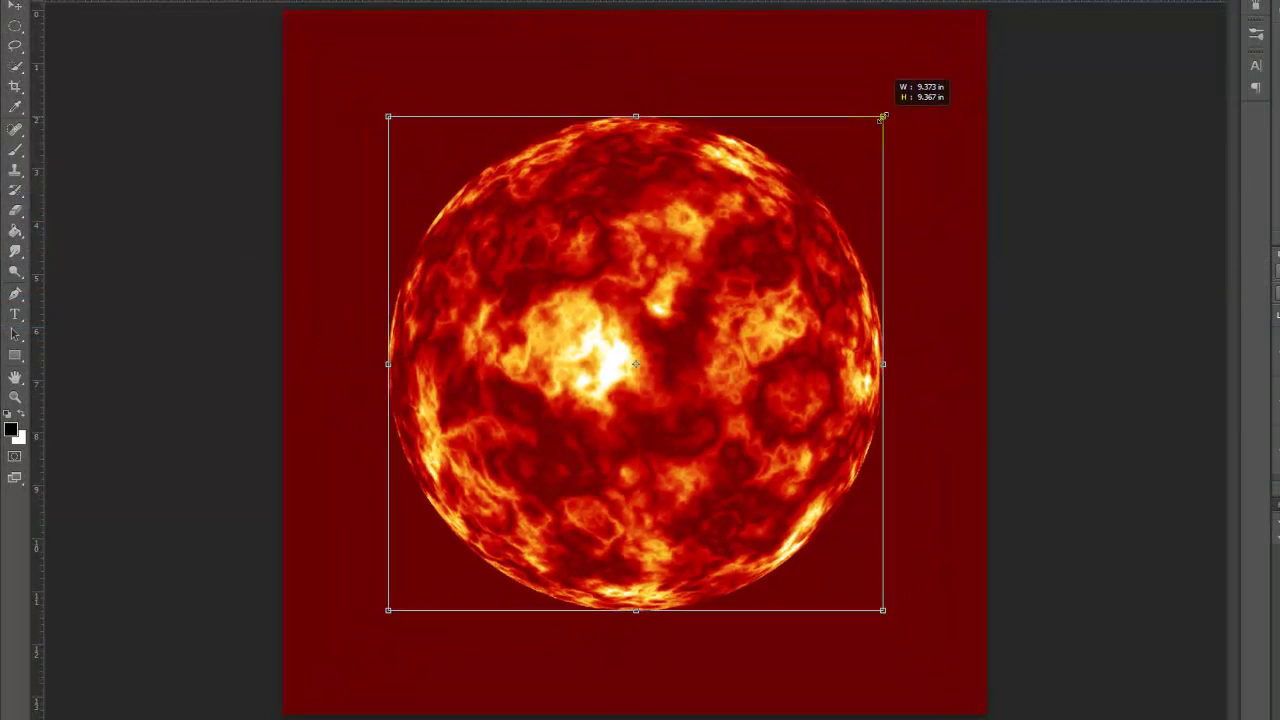
key(Return)
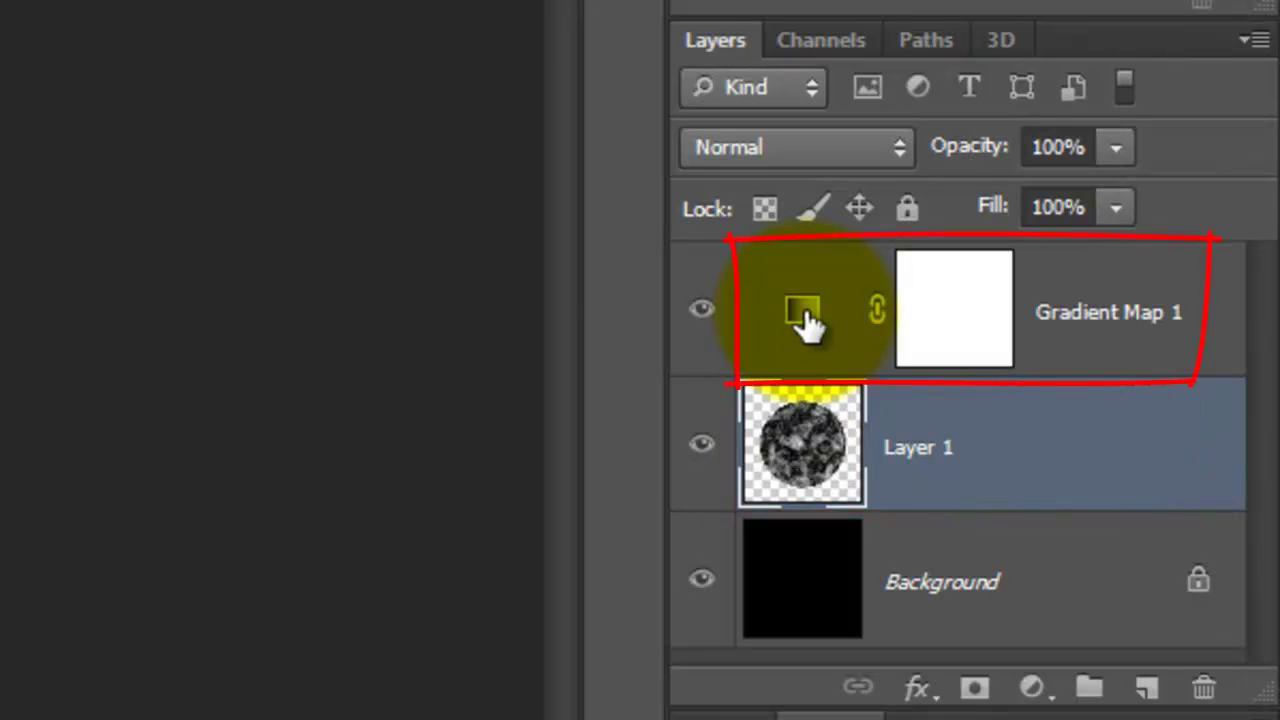
Merge Gradient Map 1 with Layer 1 and duplicate it as Gradient Map 1 copy
key(shift)
shift+click(808, 322)
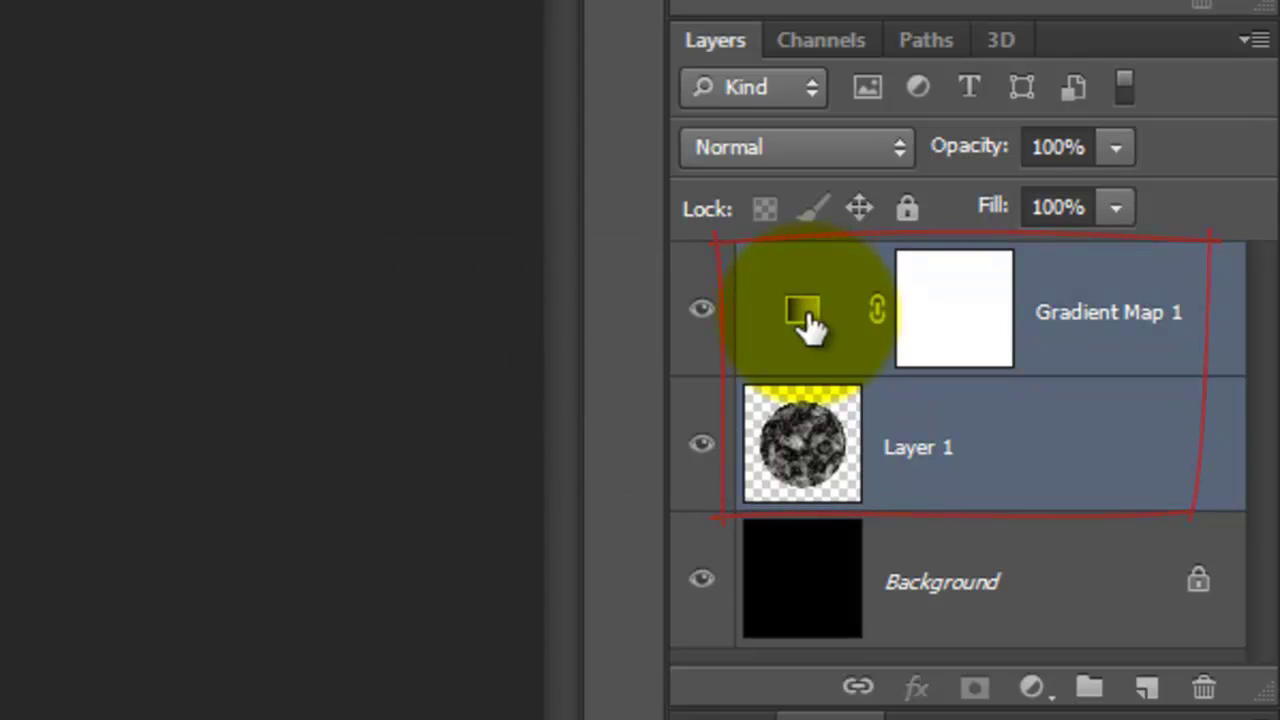
key(ctrl+e)
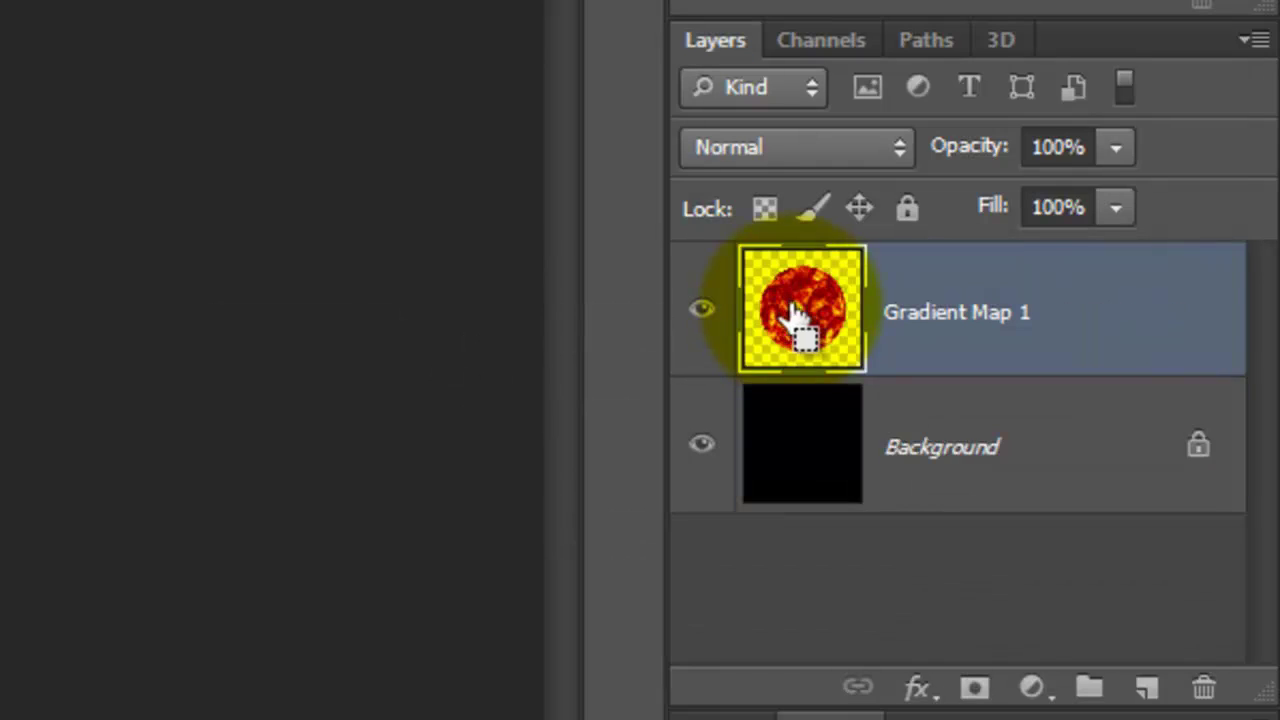
key(ctrl+j)
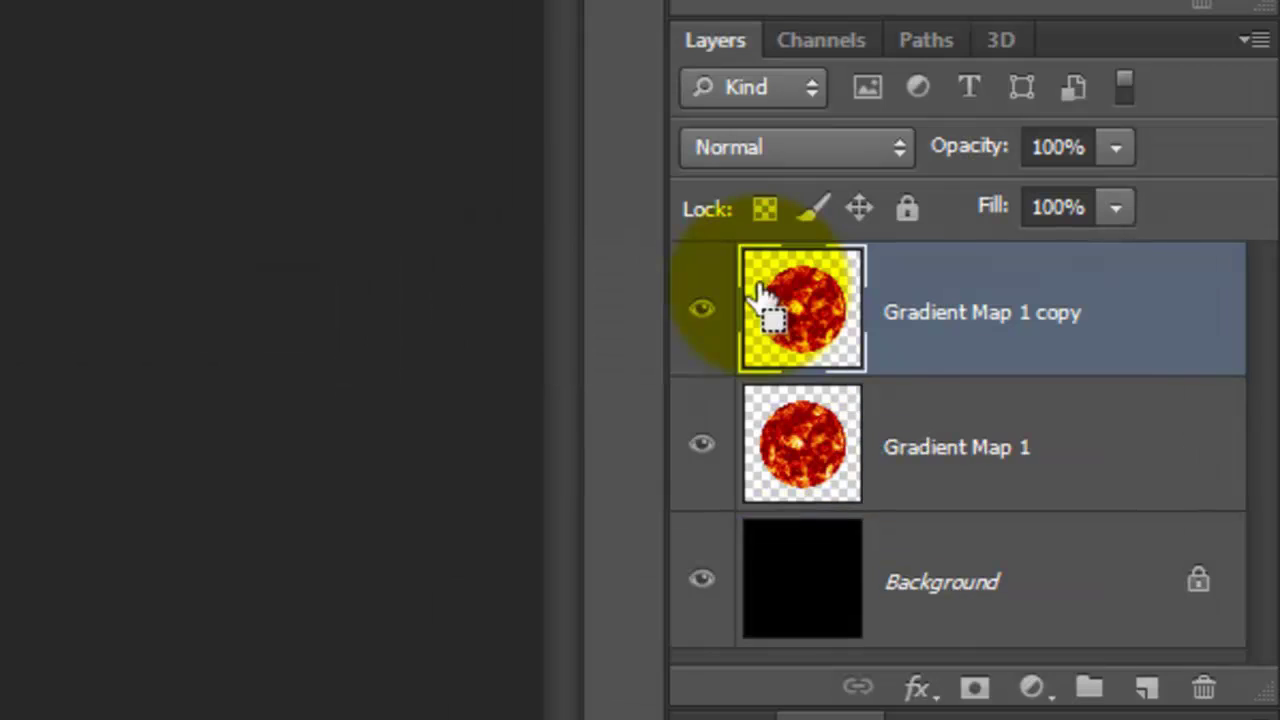
Apply a Radial Blur to Gradient Map 1: Amount 100, Zoom, Best quality
click(806, 448)
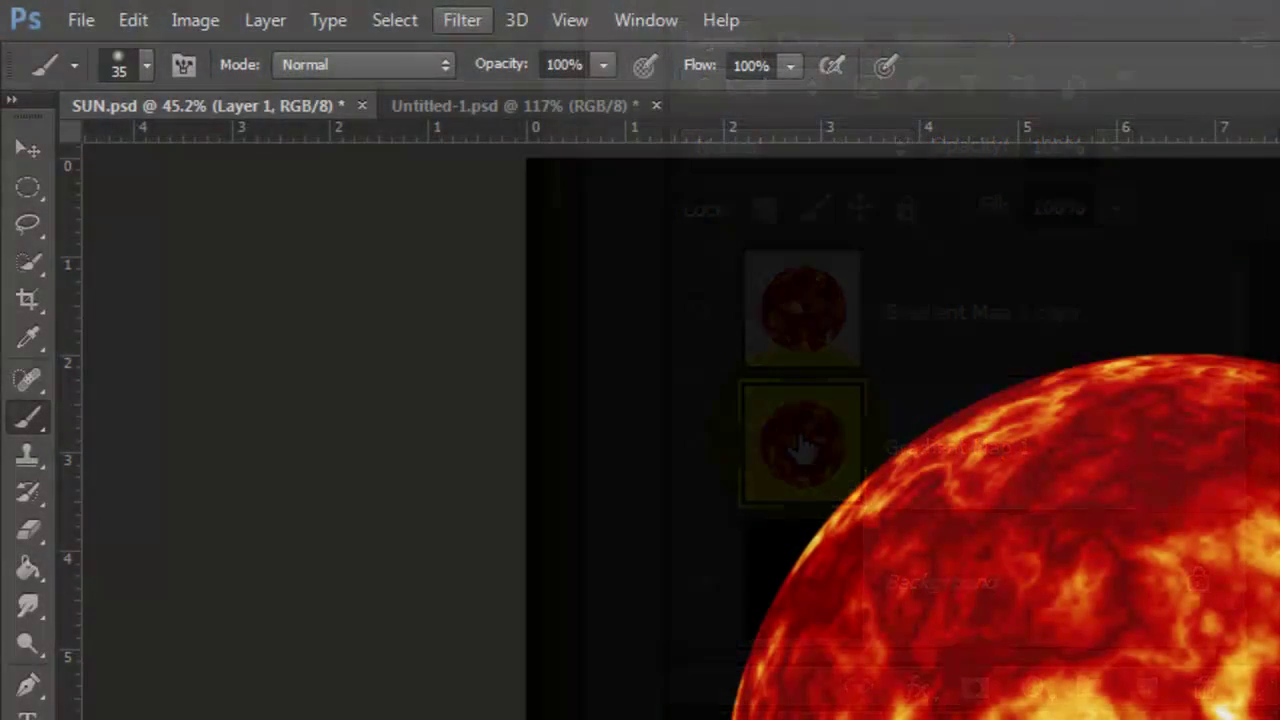
click(460, 22)
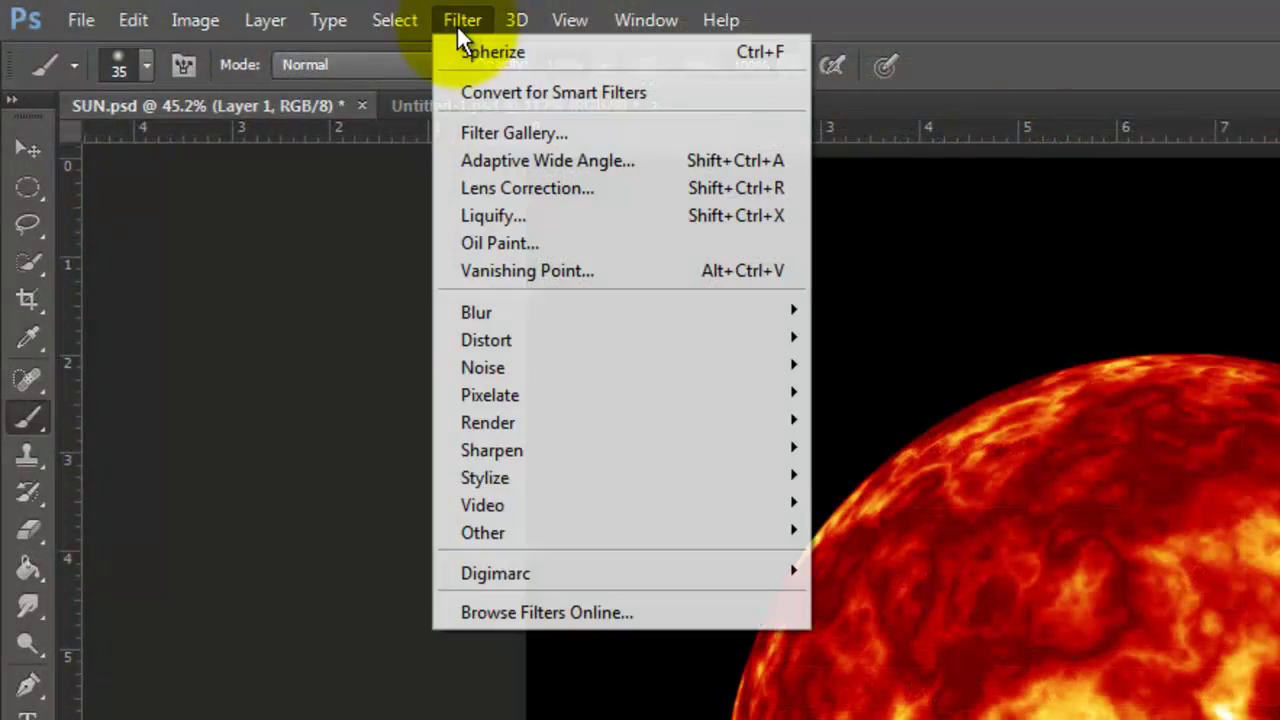
mouse_move(486, 310)
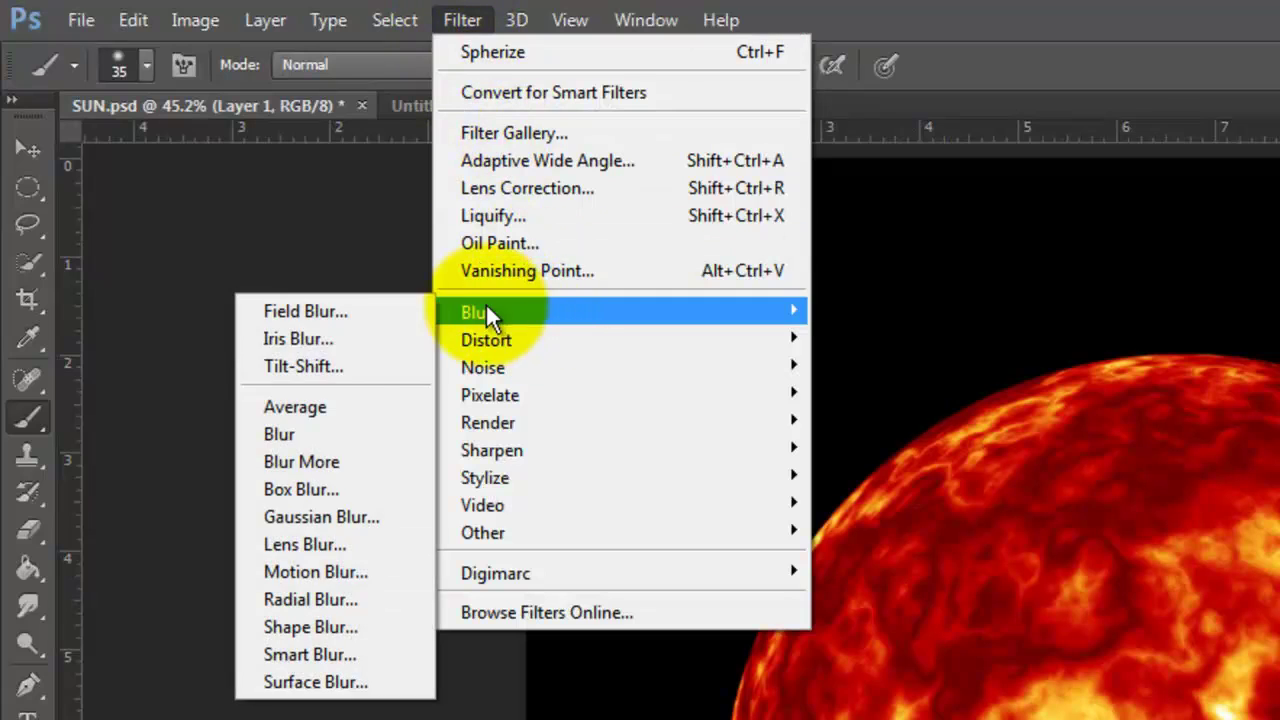
click(311, 597)
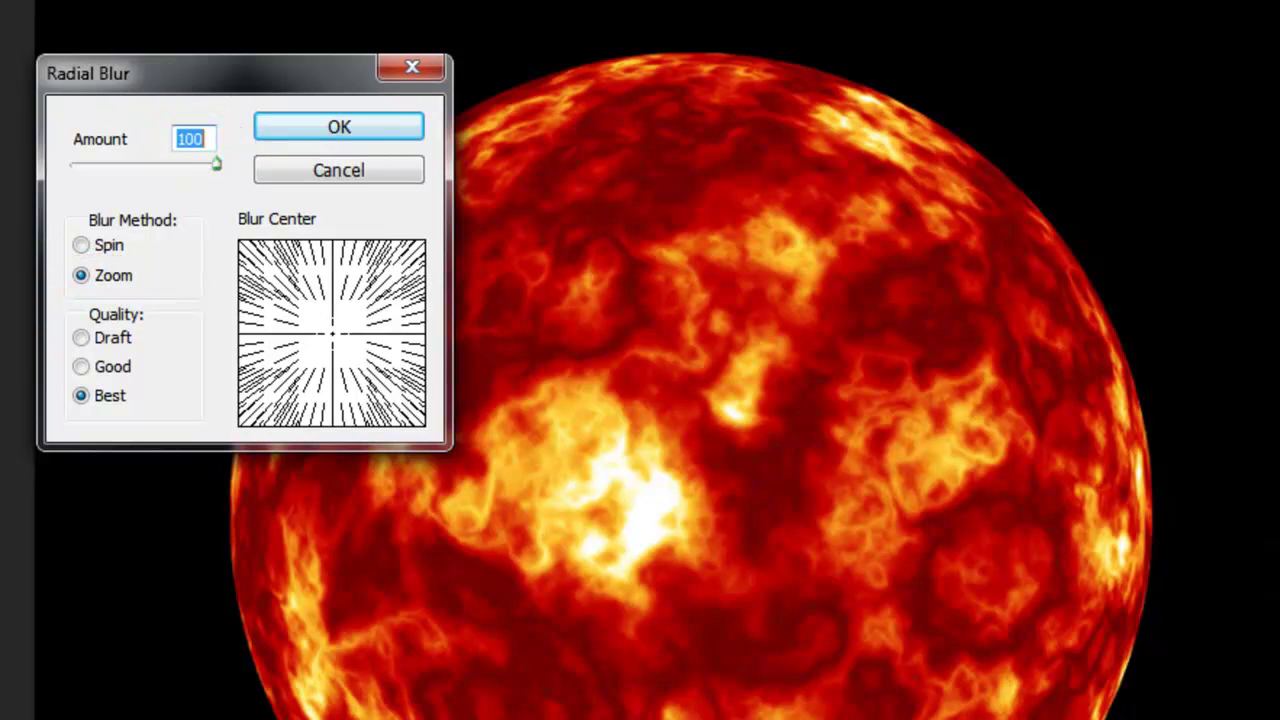
click(322, 130)
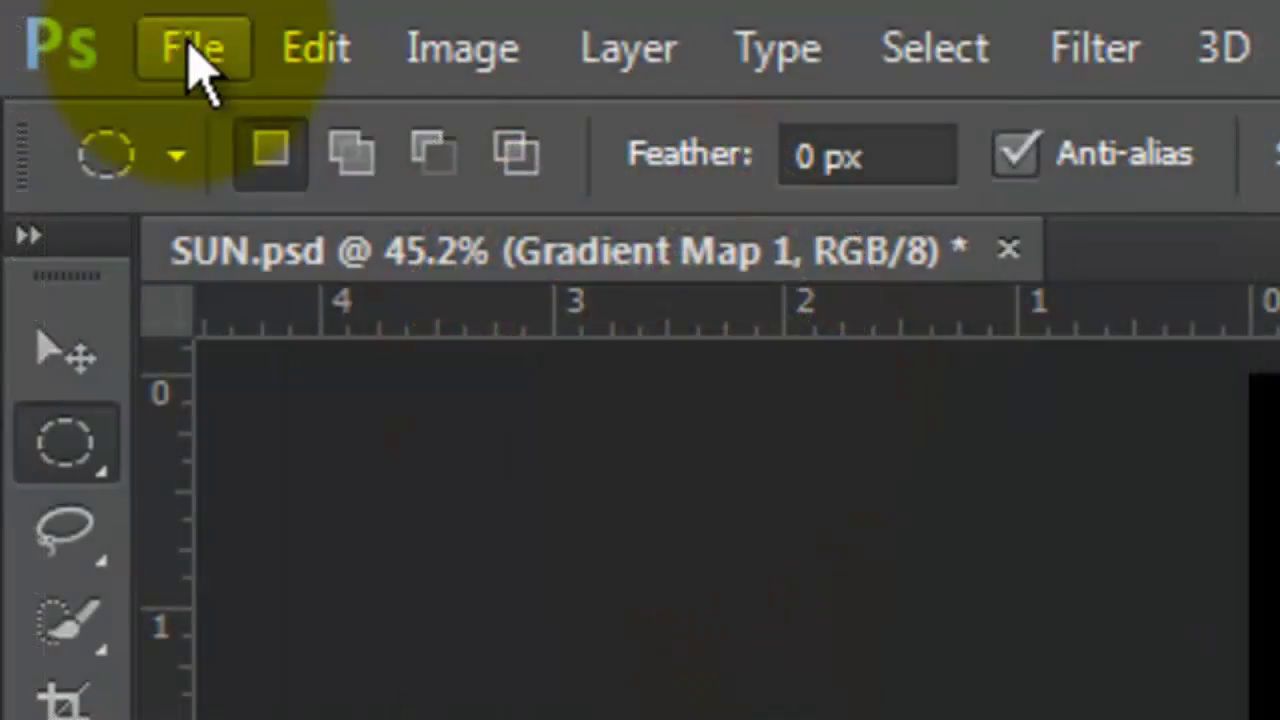
Set up a new document at 1280 × 720 pixels and 150 pixels/inch
click(190, 50)
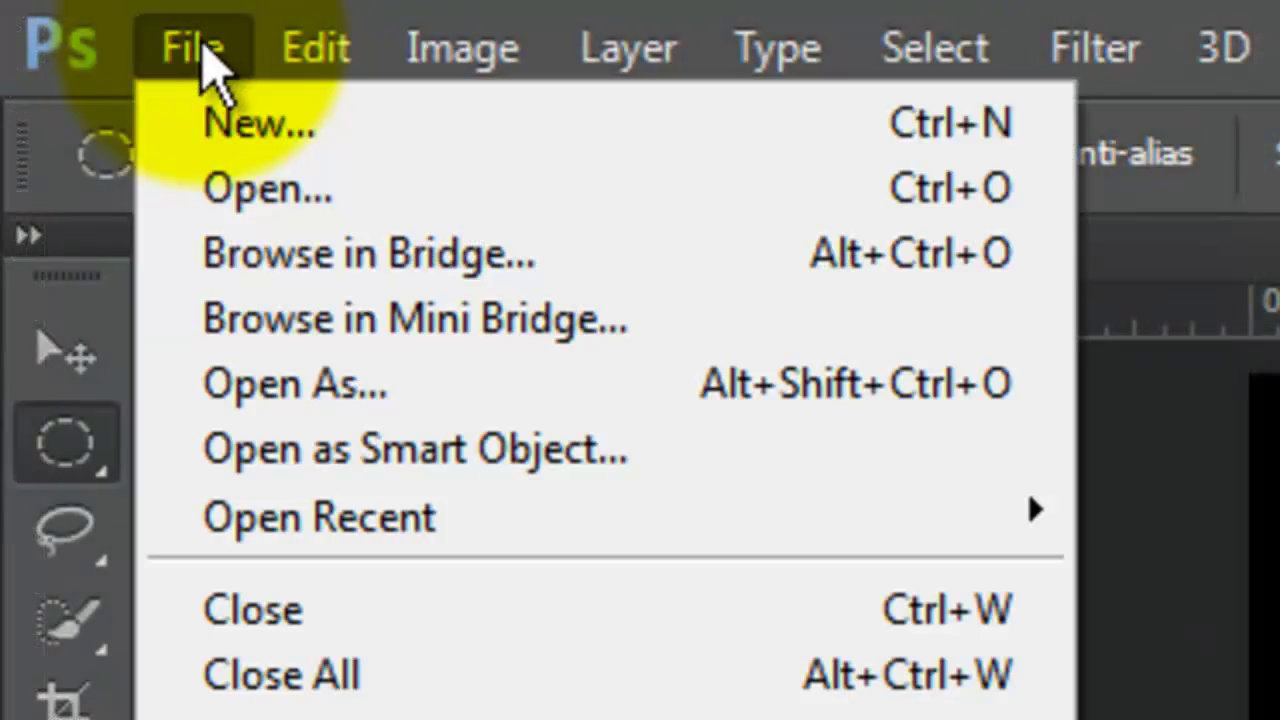
click(209, 128)
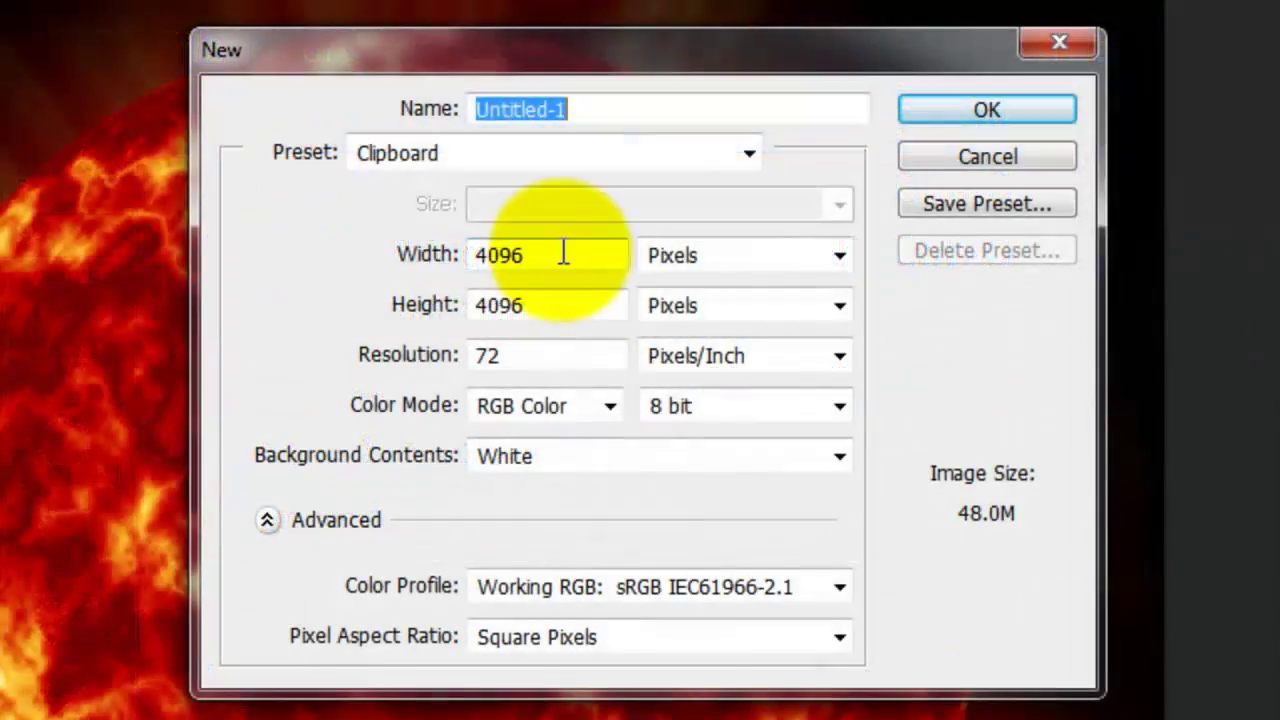
double_click(563, 255)
text(1280)
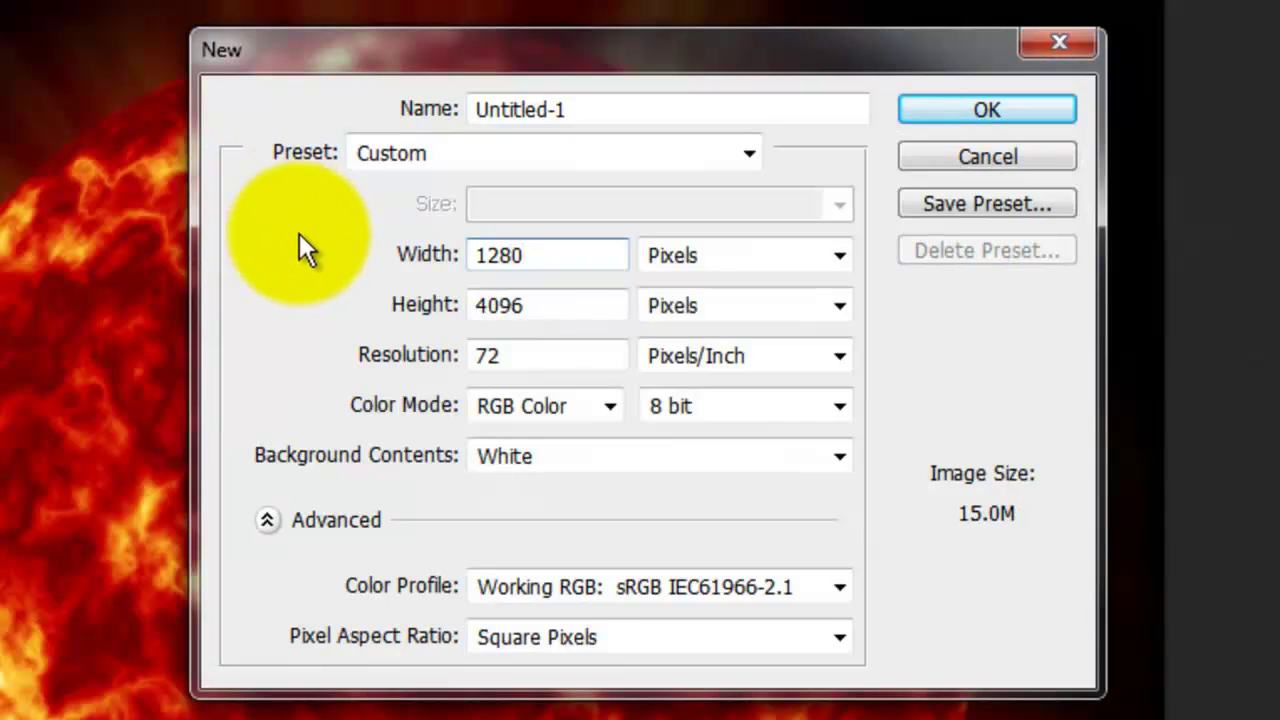
key(Tab)
text(720)
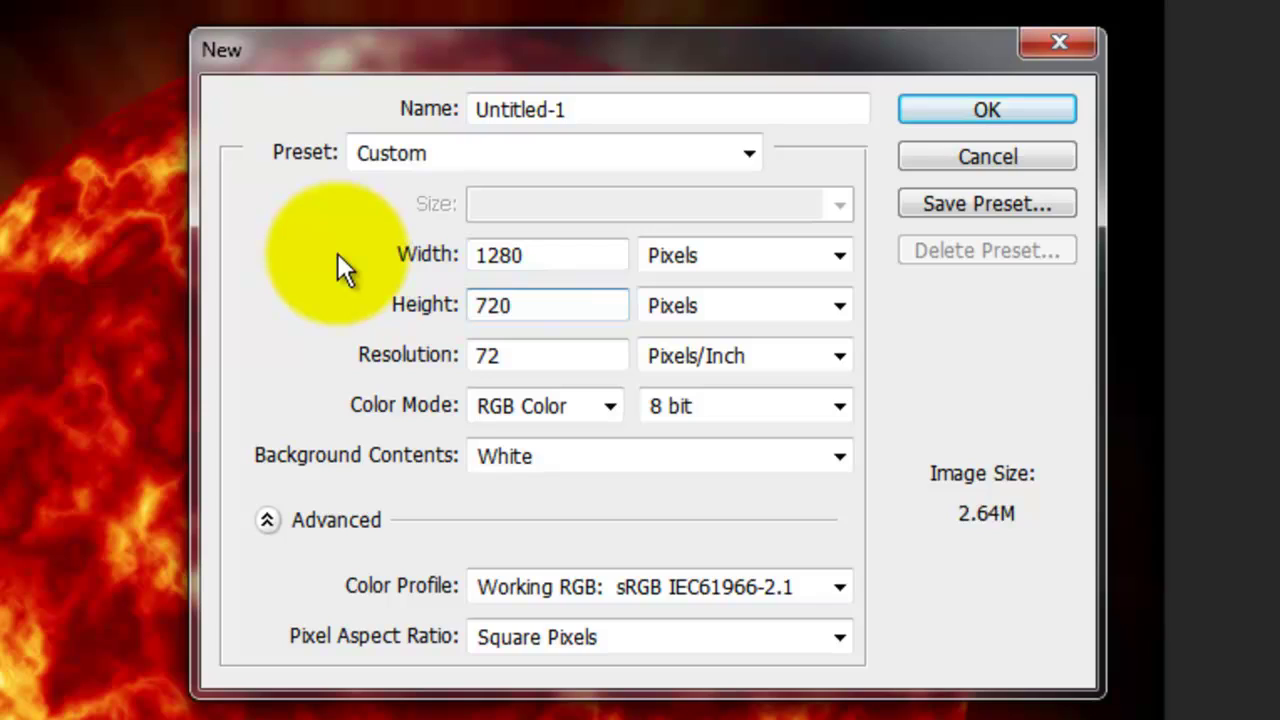
key(Tab)
text(150)
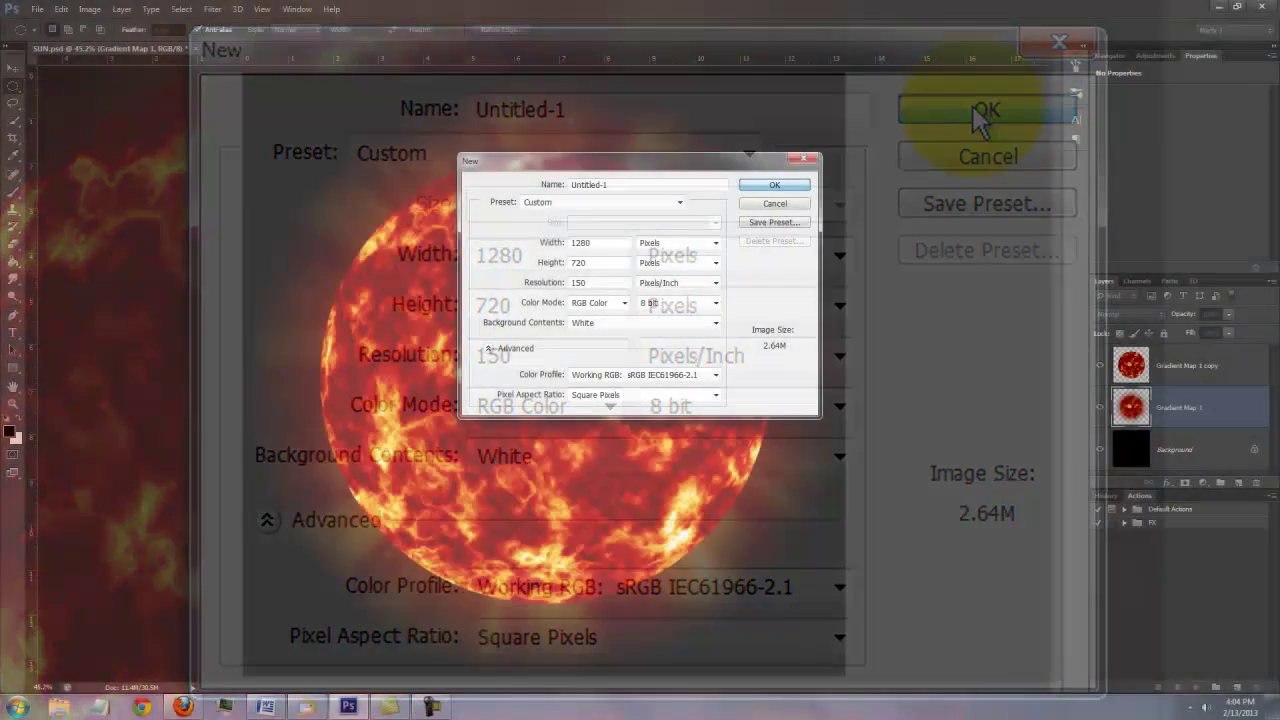
Create the Untitled-1 document, fill its Background black and fit it to the window
click(770, 186)
key(alt+Delete)
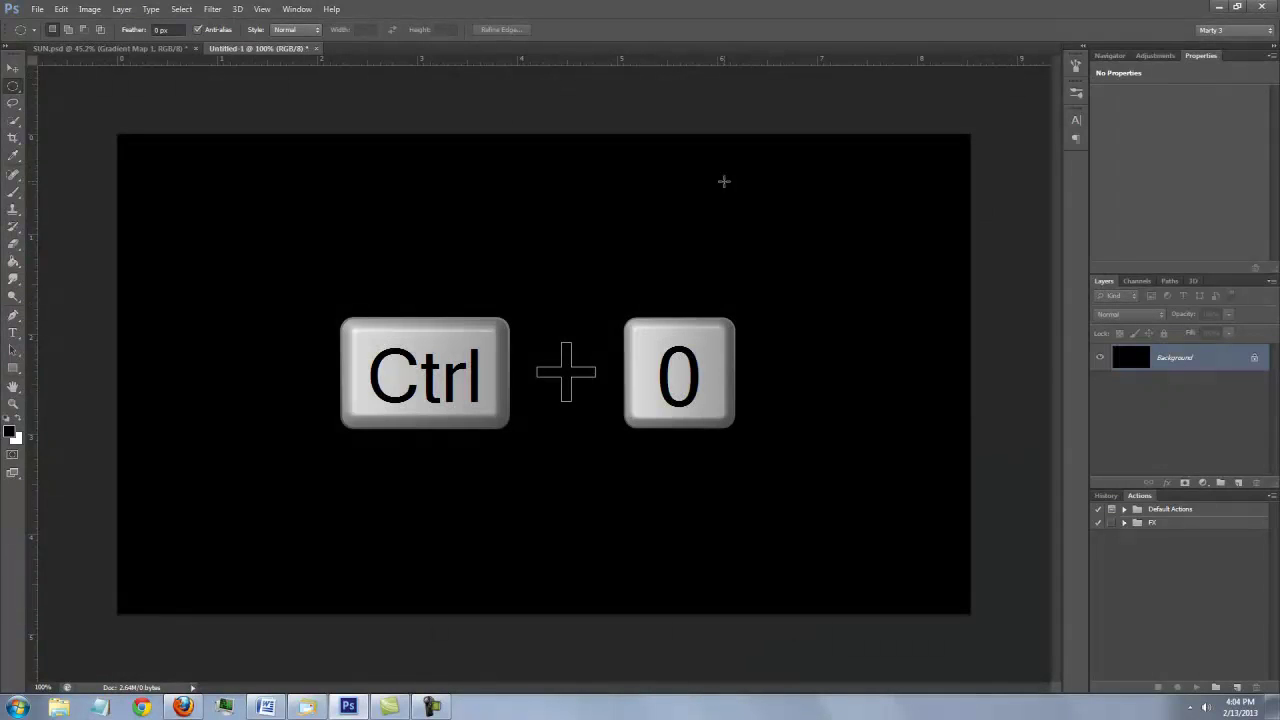
key(ctrl+0)
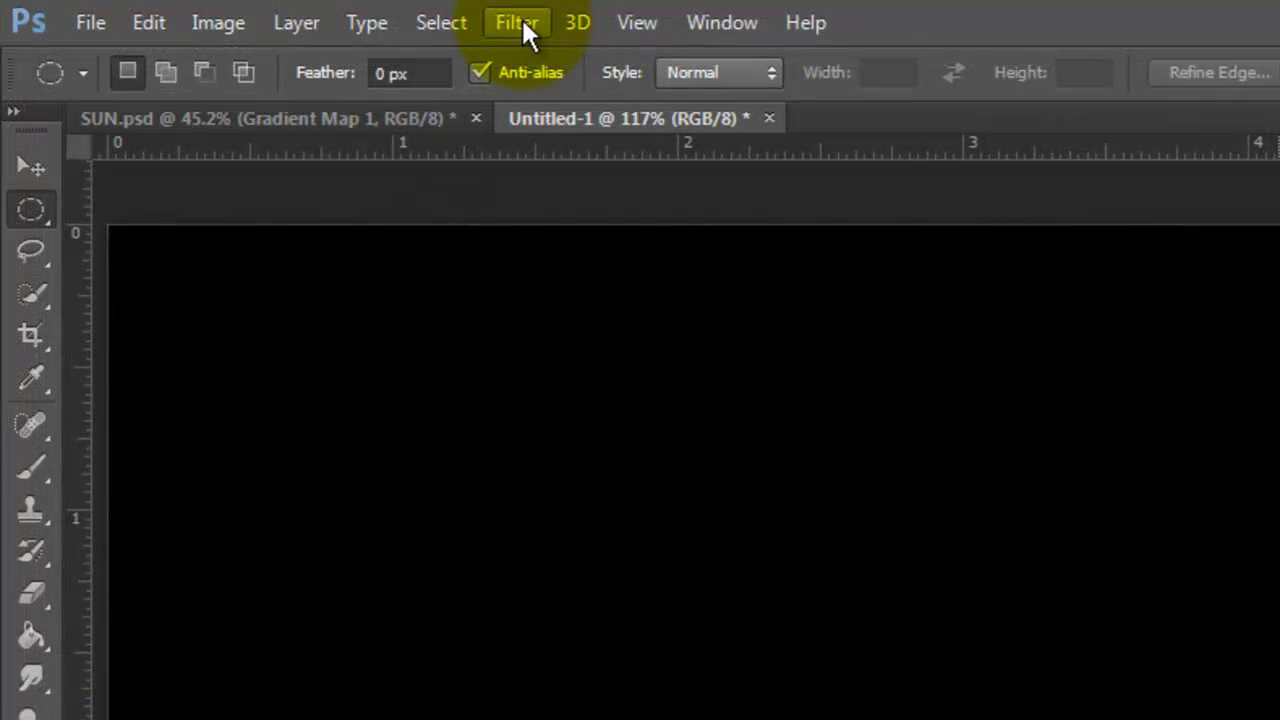
Add 20% monochromatic Gaussian noise to the black canvas
click(519, 19)
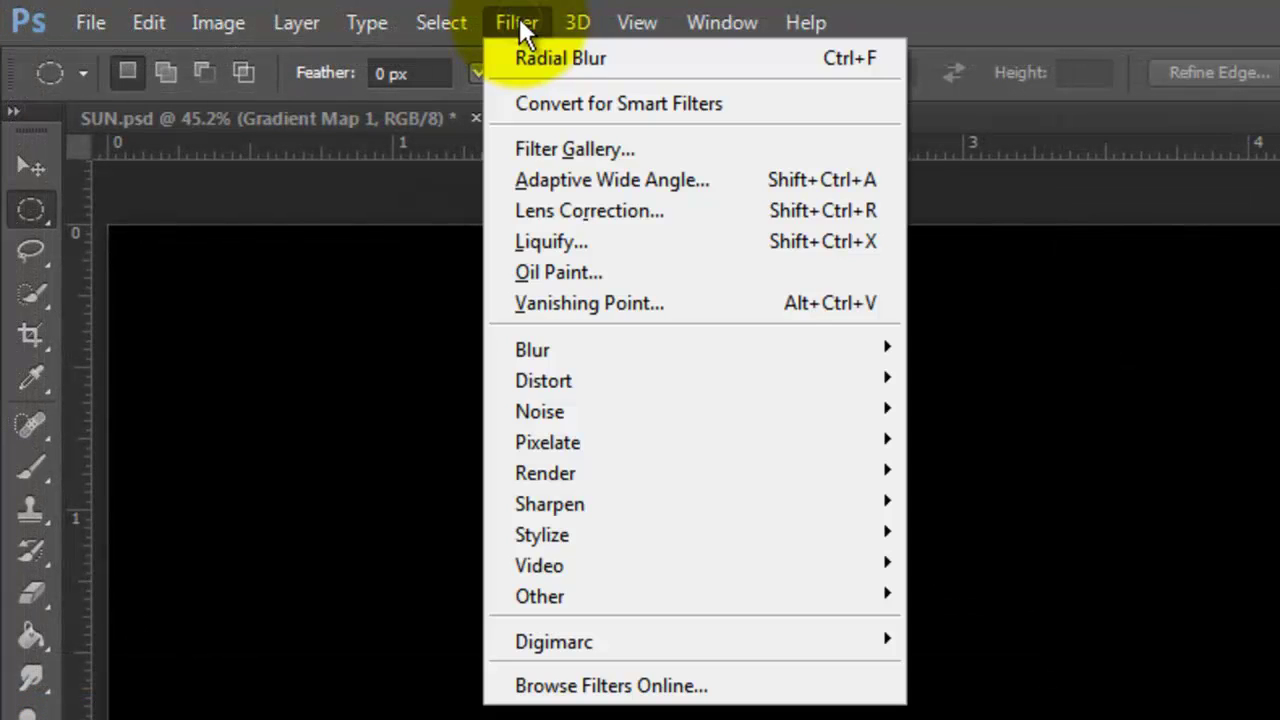
mouse_move(548, 404)
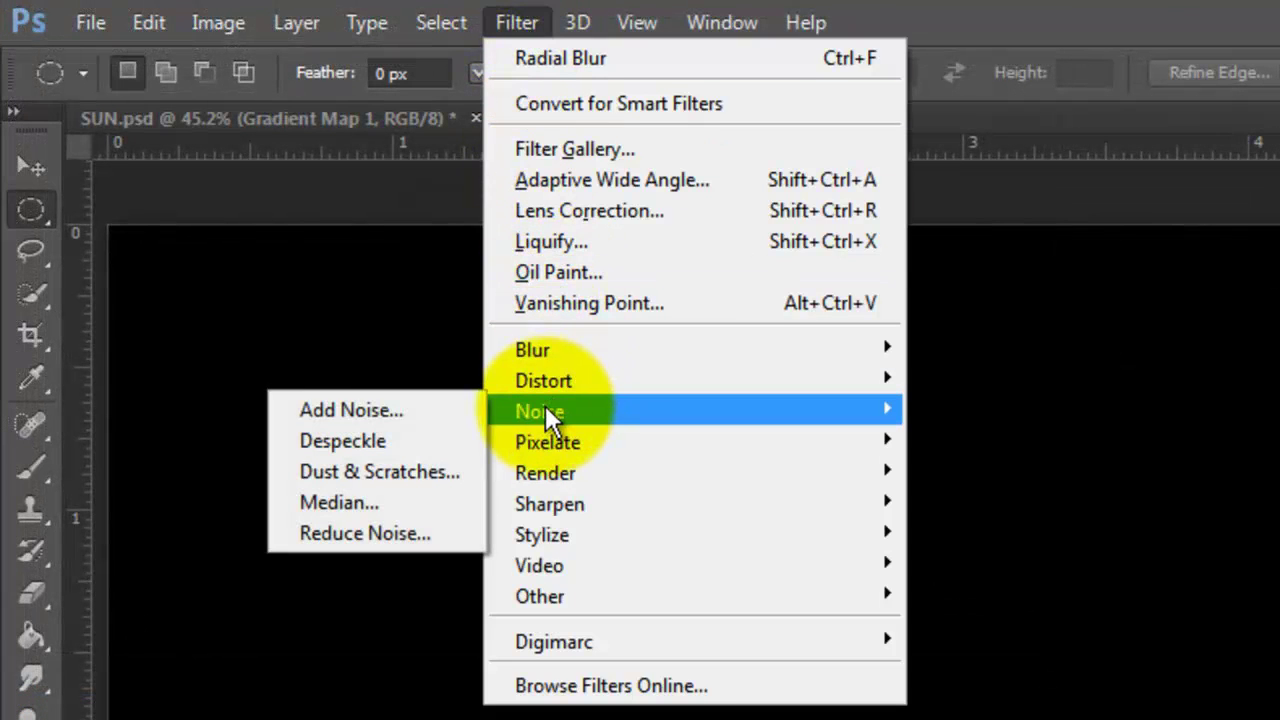
click(410, 420)
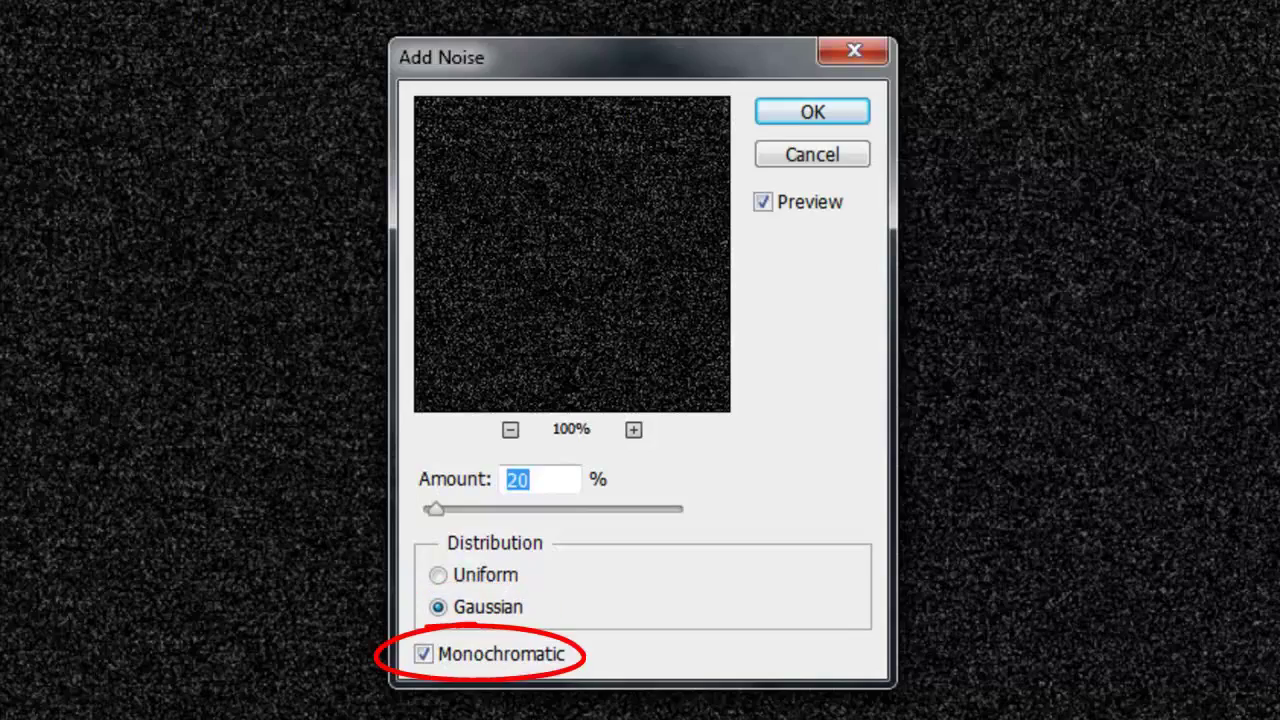
click(810, 113)
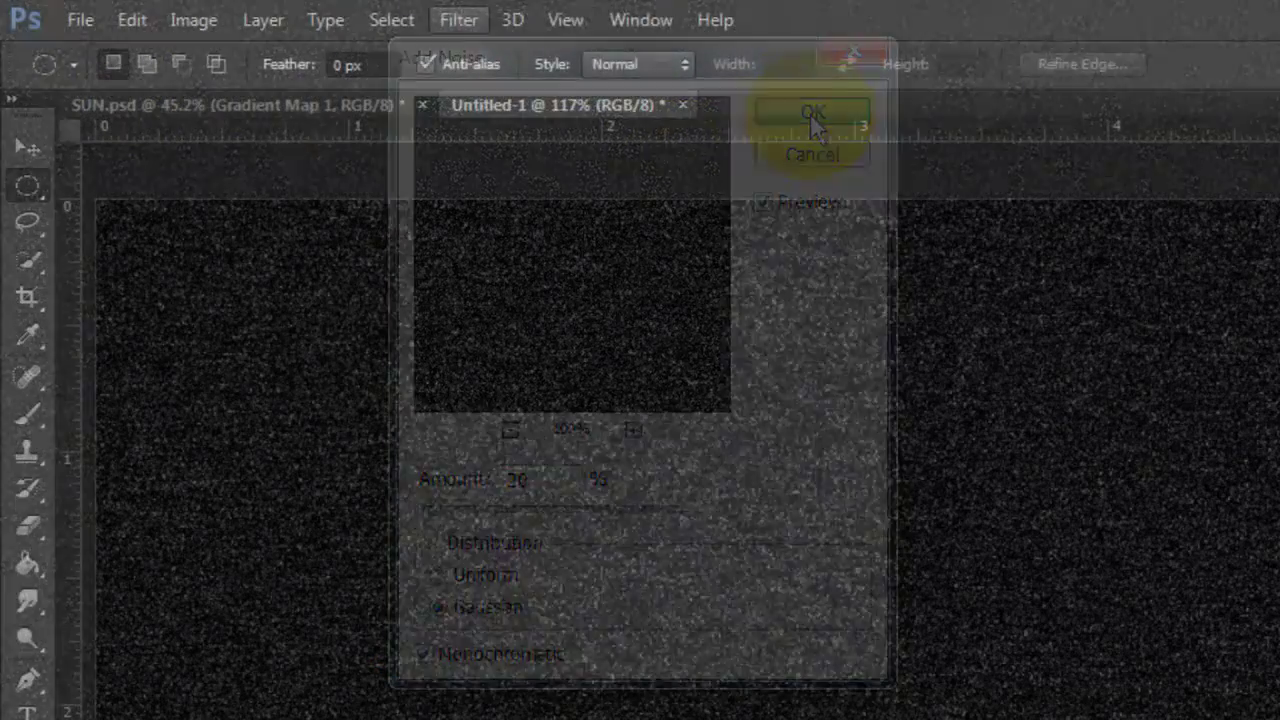
Soften the noise with a 0.3-pixel Gaussian Blur
click(452, 20)
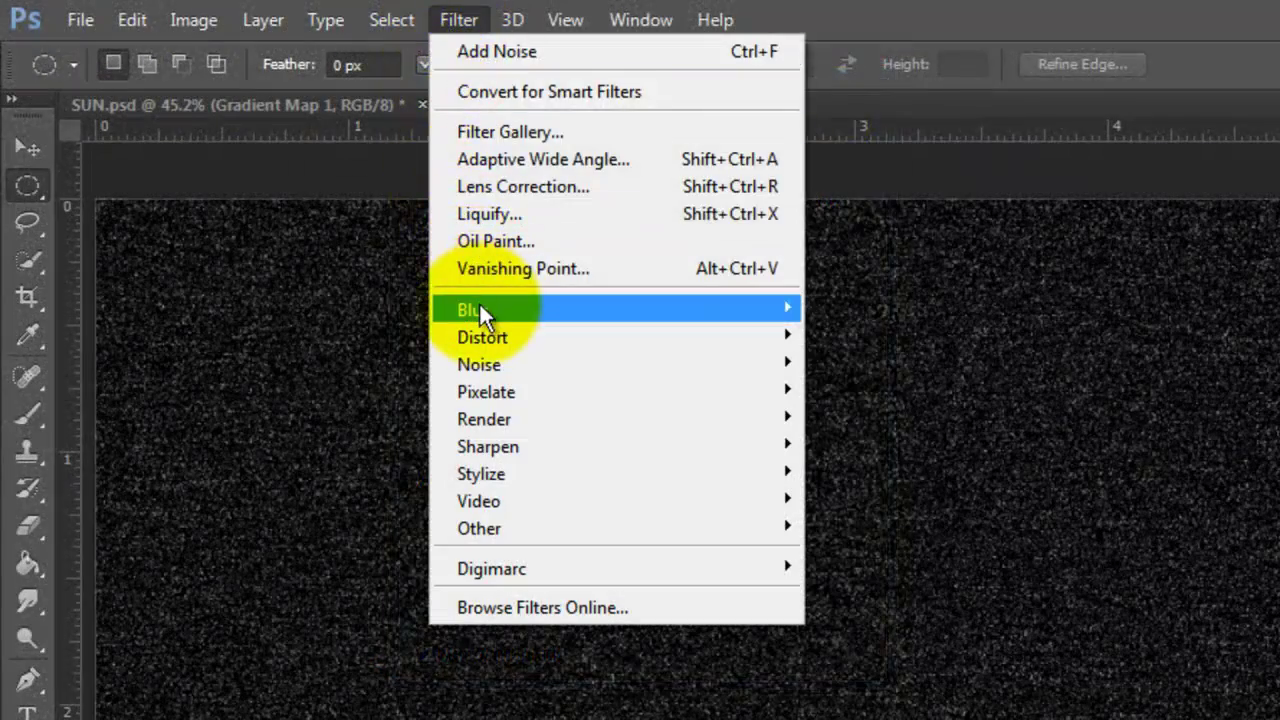
mouse_move(481, 308)
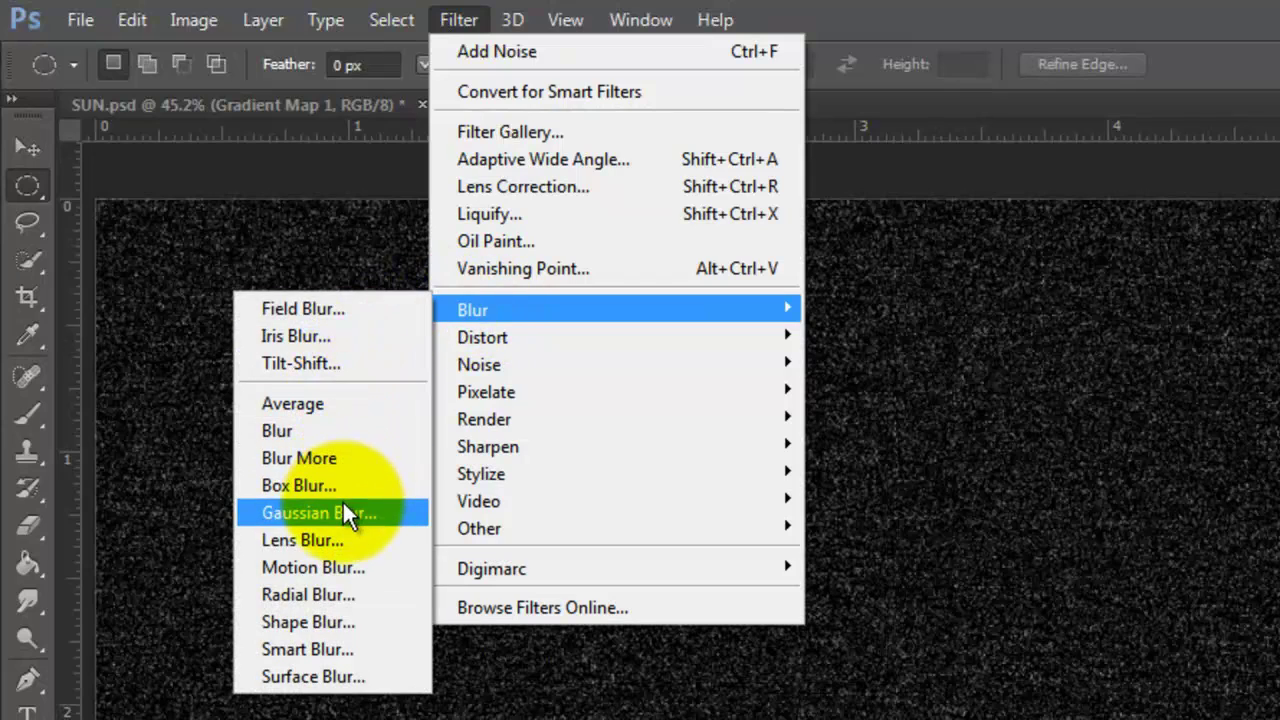
click(342, 512)
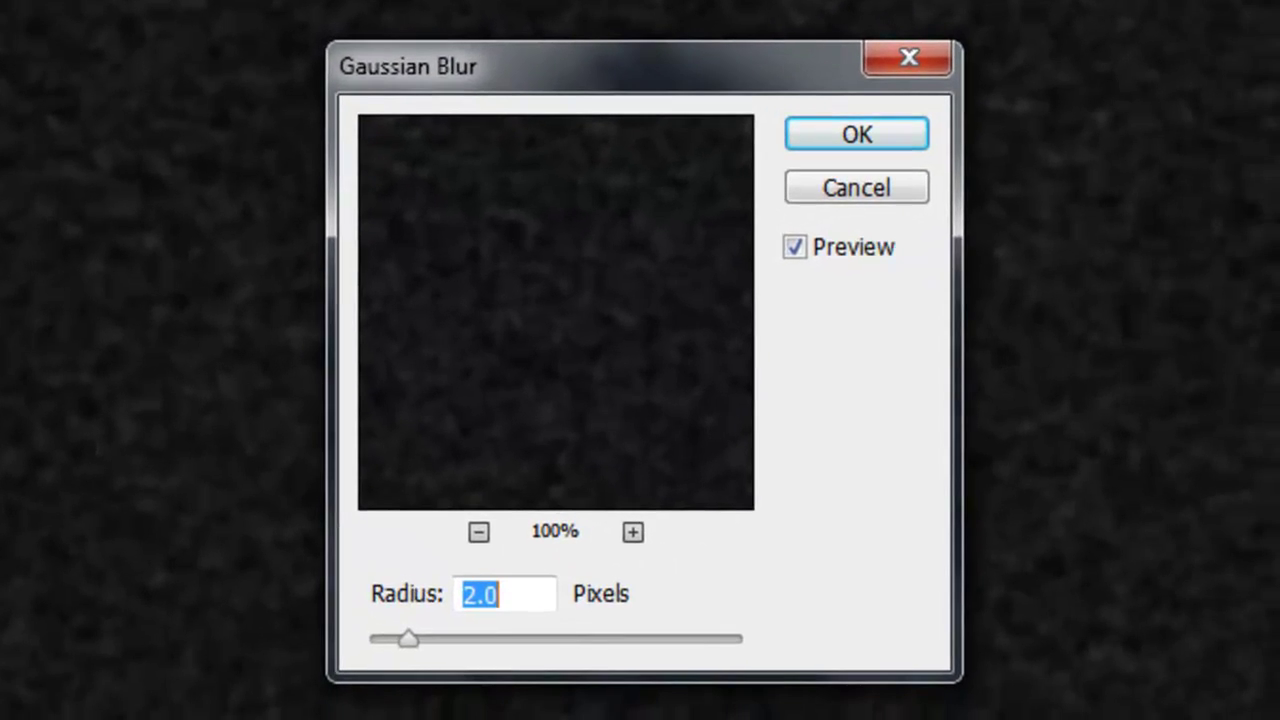
text(.3)
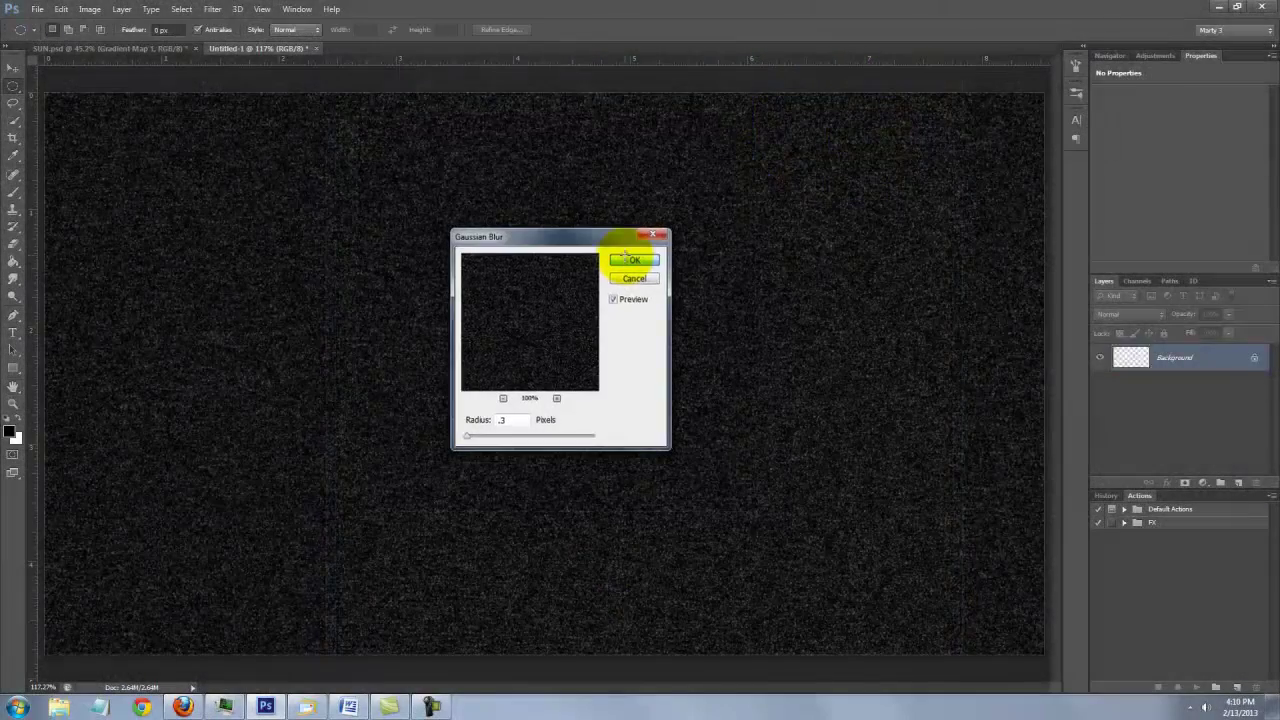
click(628, 260)
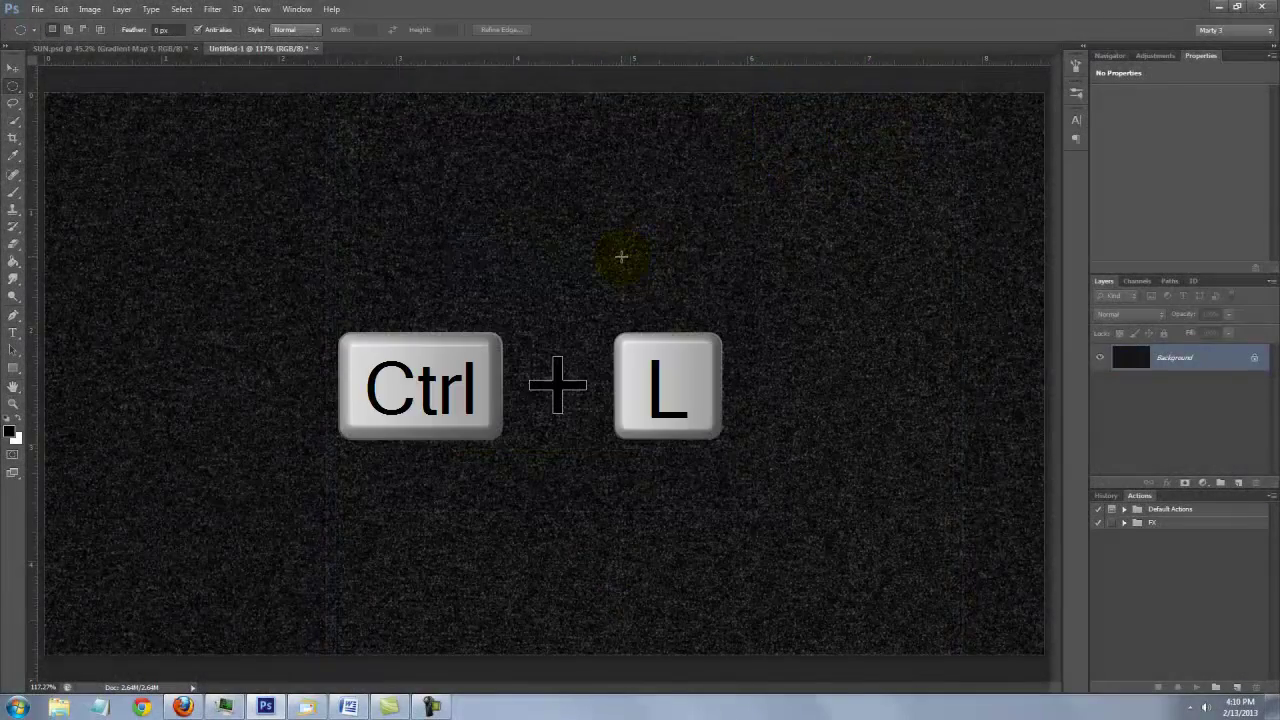
Apply Levels with black input 58 and white input 120 to leave sparse white stars
key(ctrl+l)
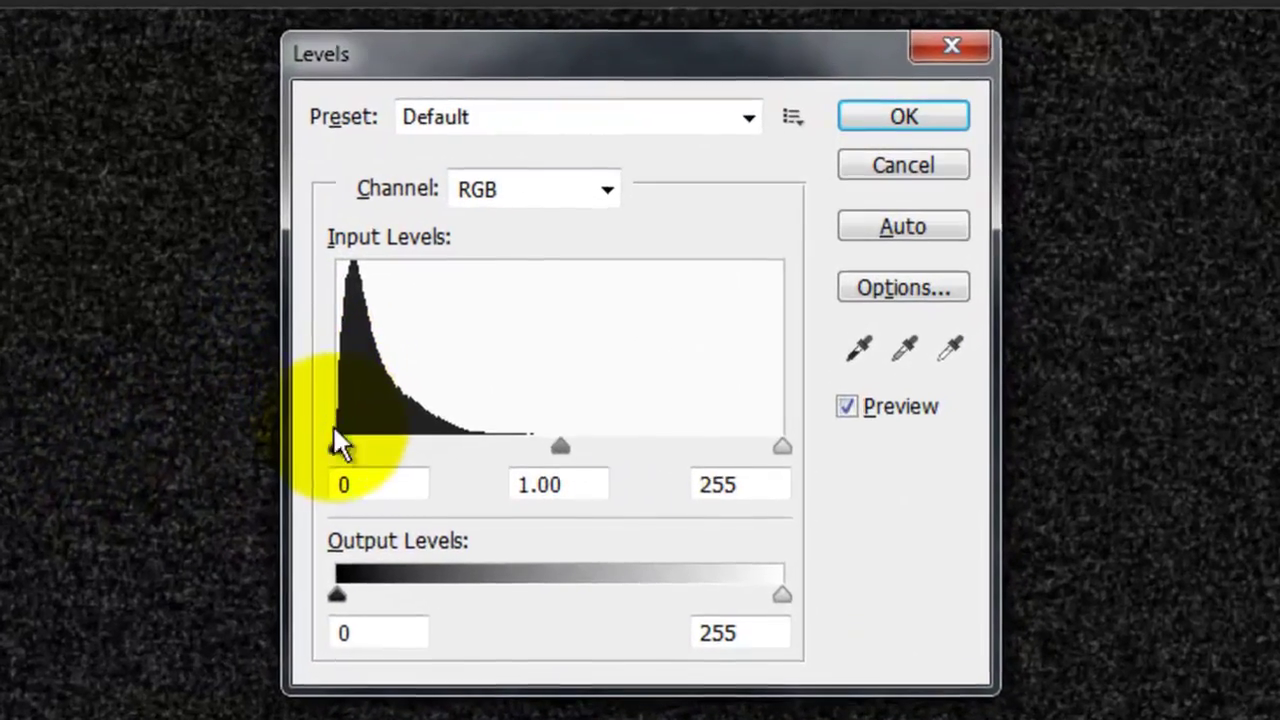
drag(338, 446, 421, 450)
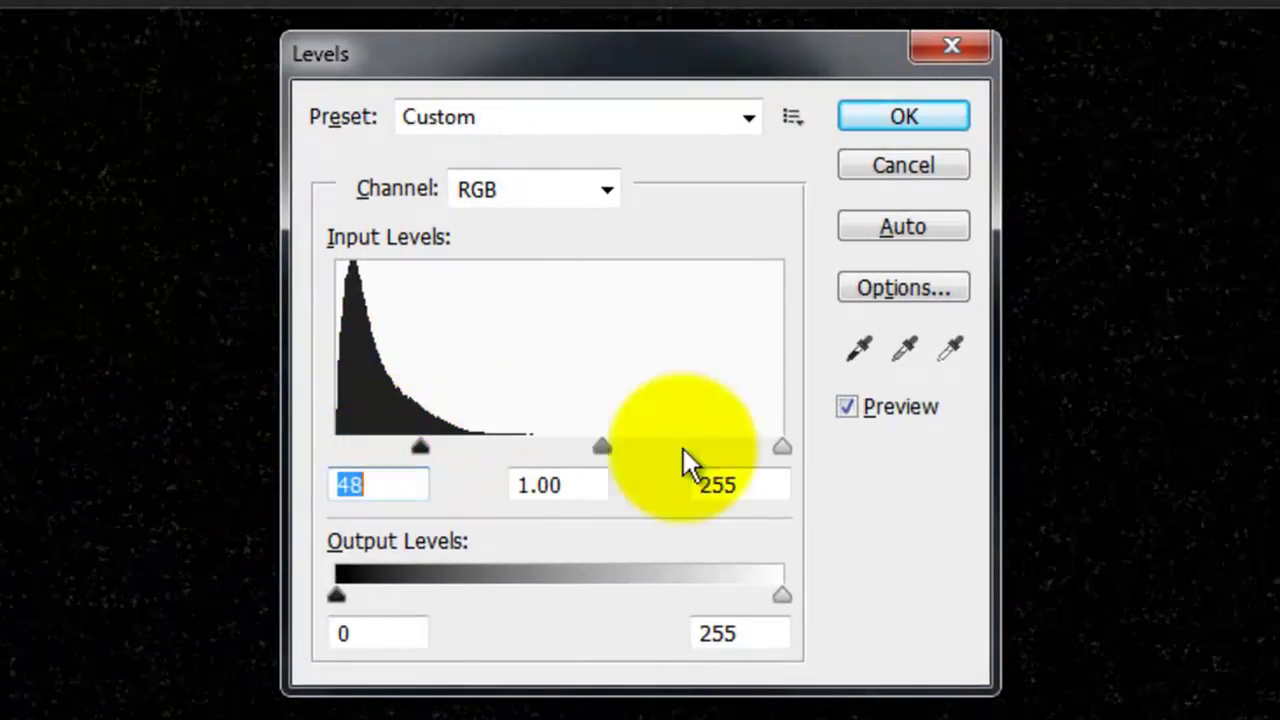
click(779, 443)
drag(780, 447, 545, 449)
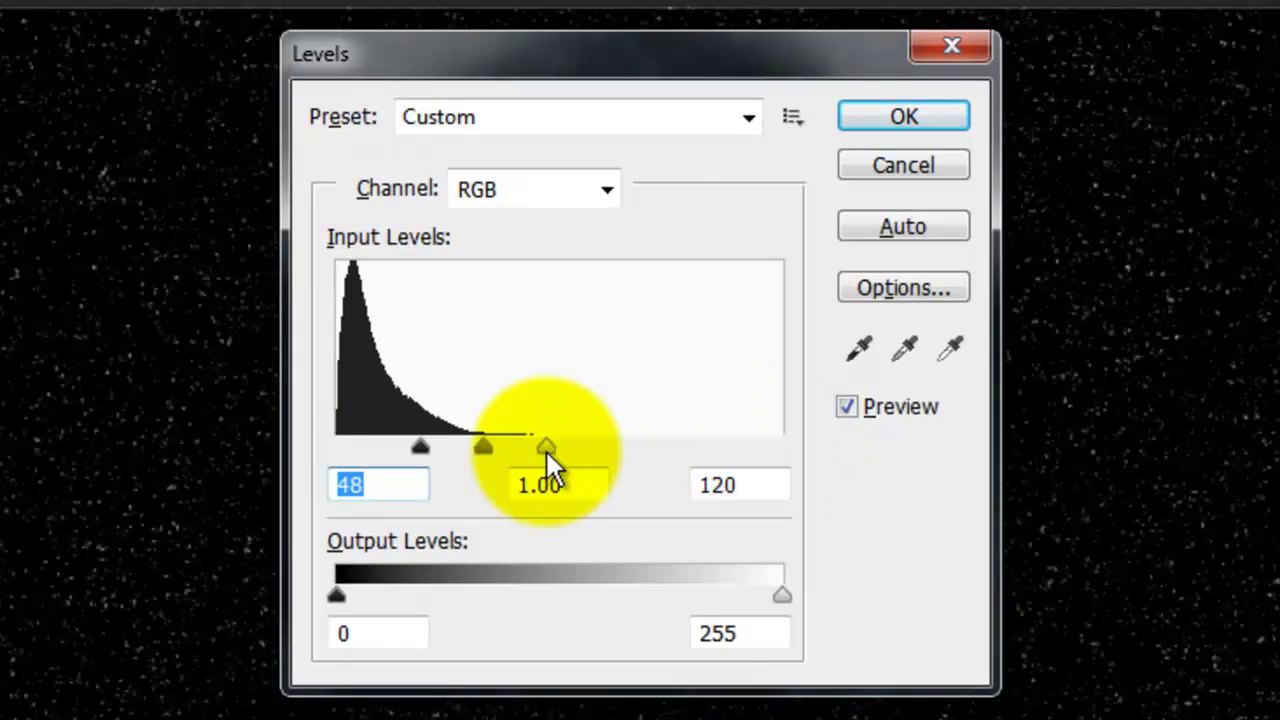
drag(423, 449, 440, 449)
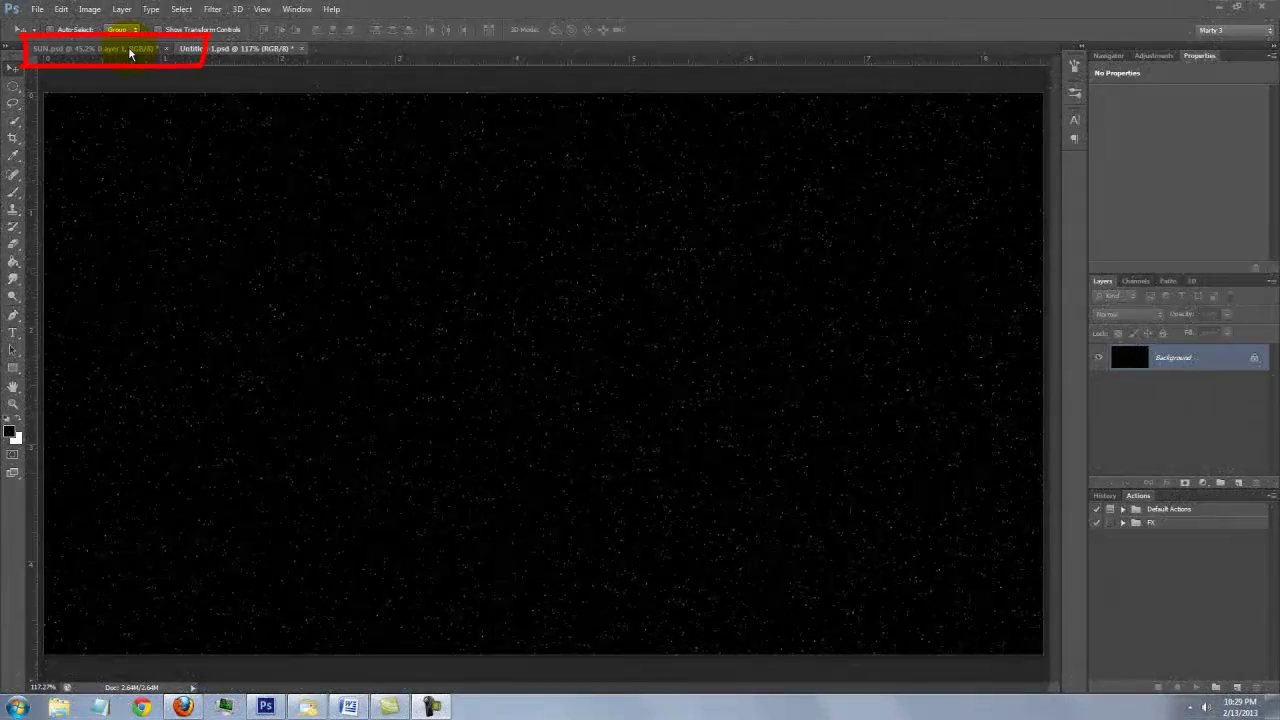
Drag both Gradient Map sun layers from SUN.psd onto the Untitled-1 star field and position them
click(129, 53)
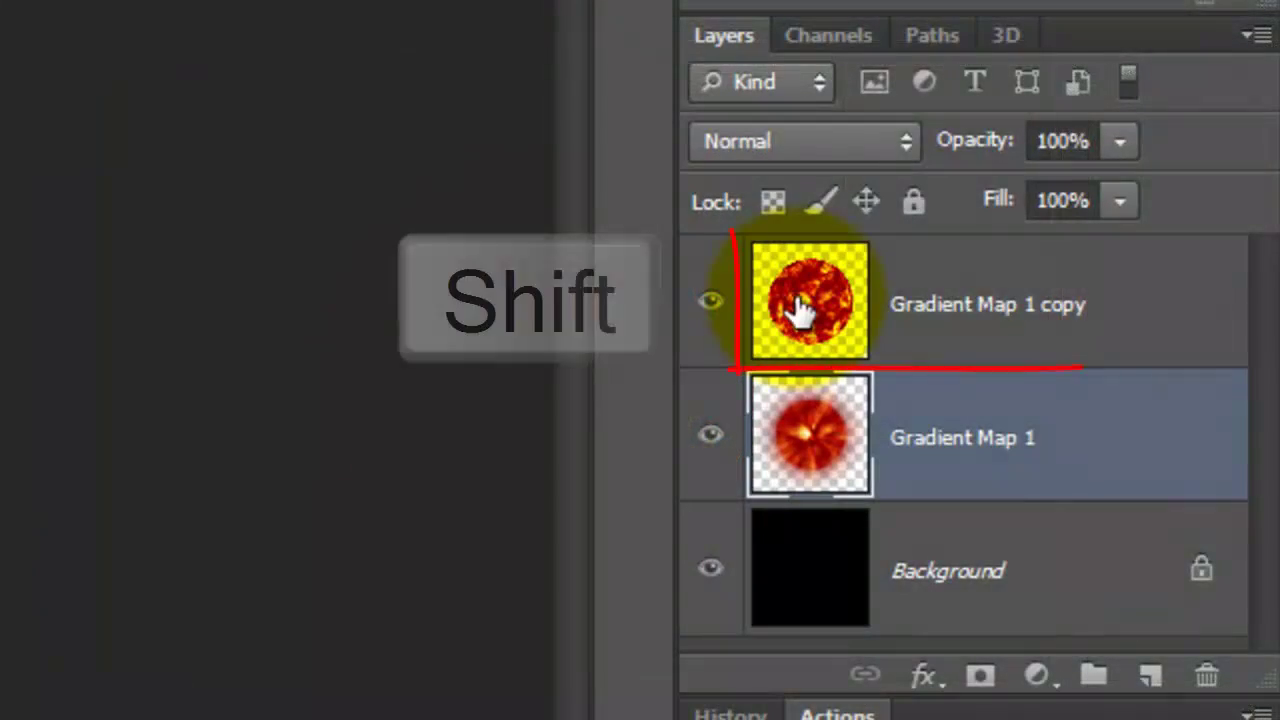
shift+click(785, 311)
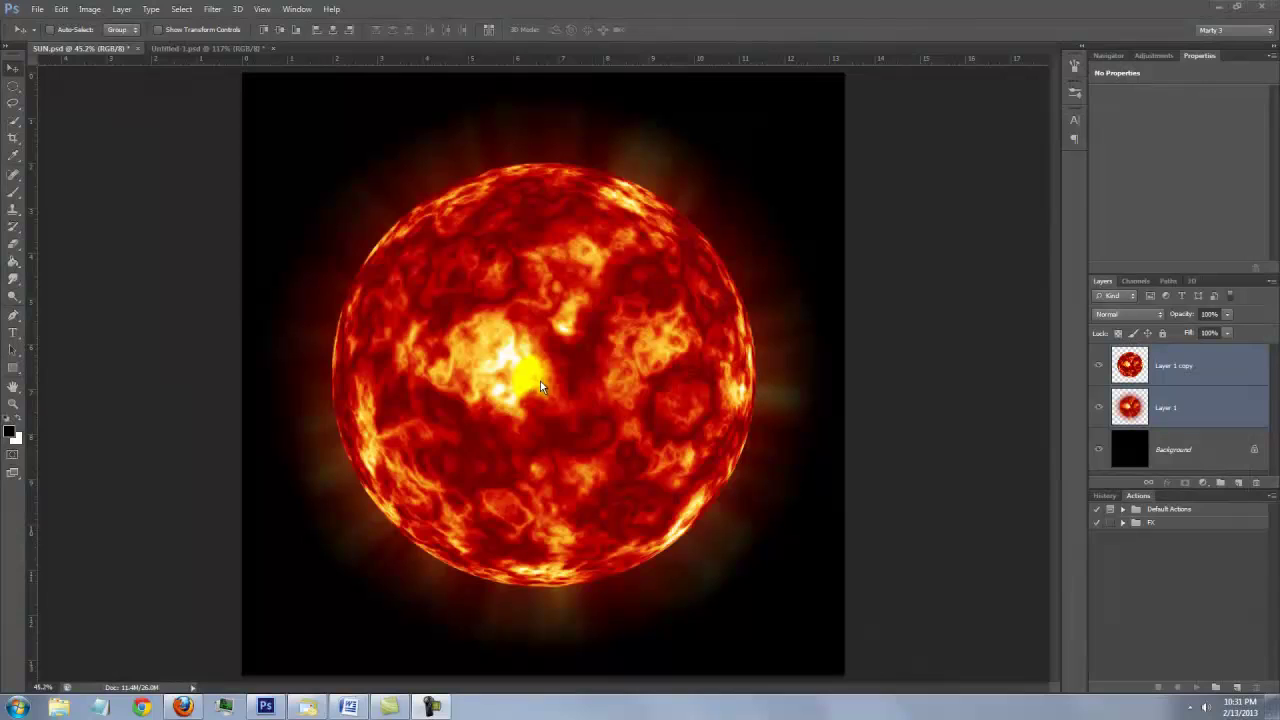
key(v)
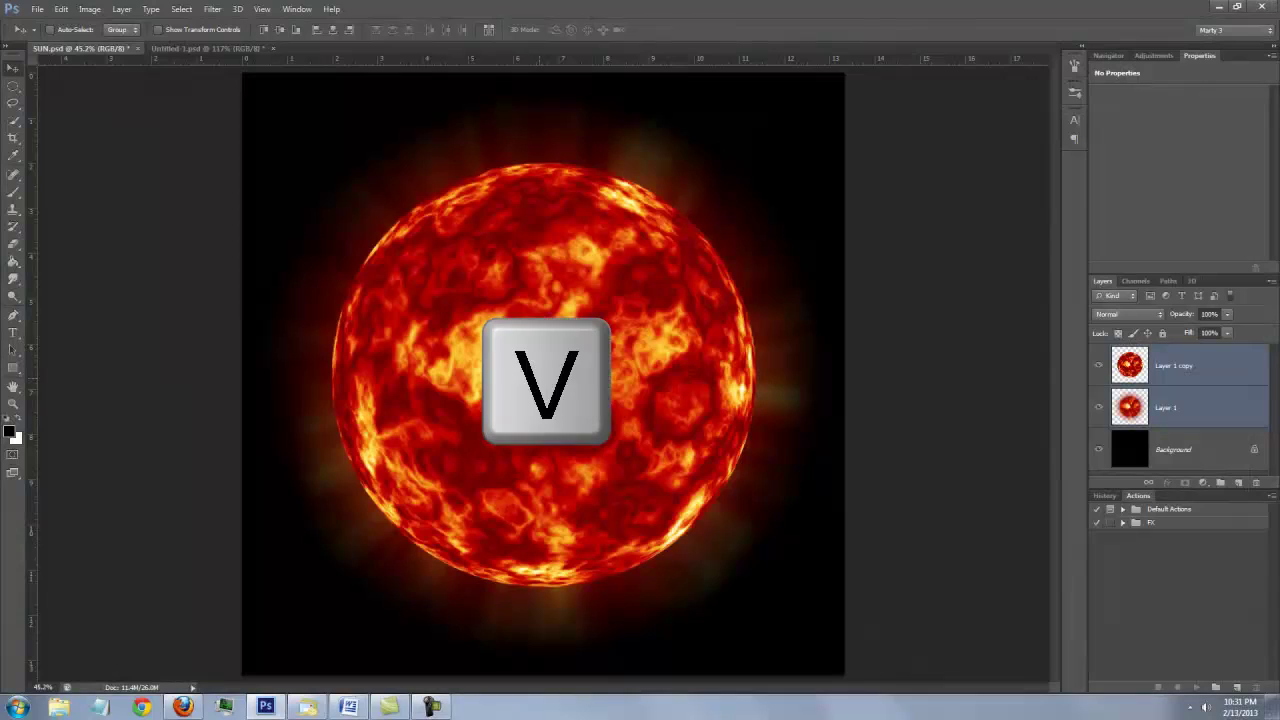
drag(541, 381, 224, 62)
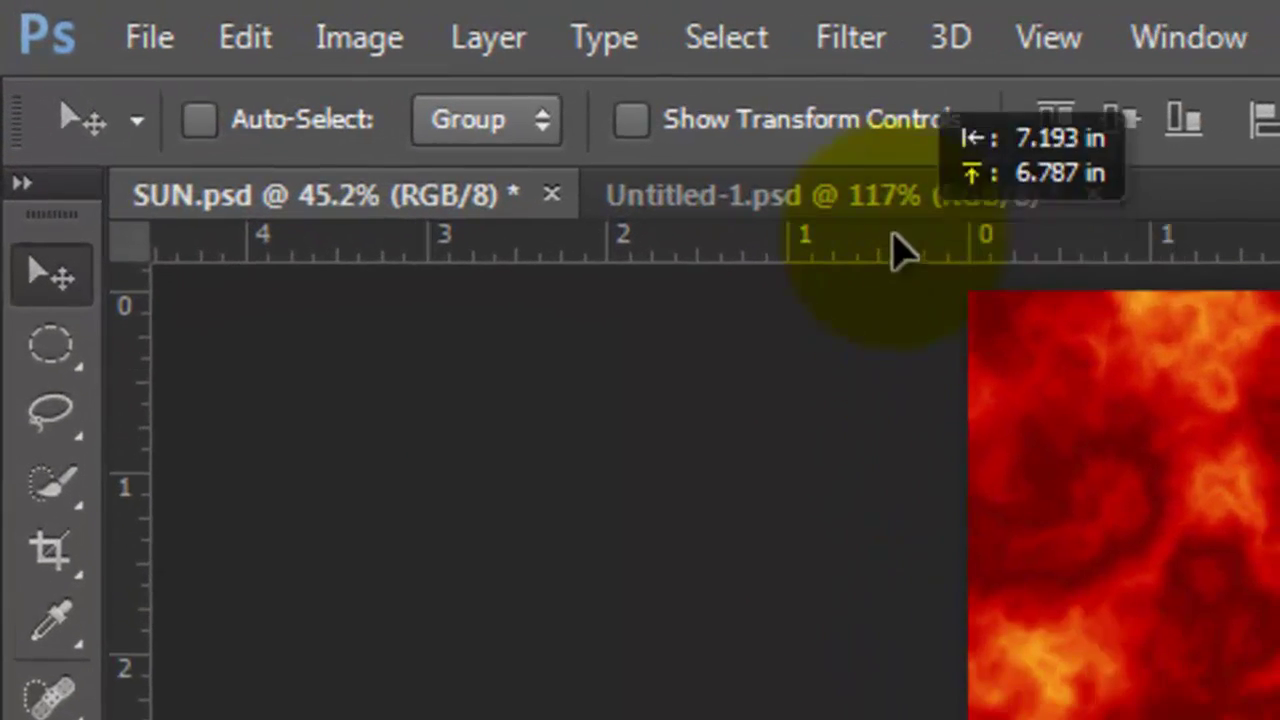
drag(897, 250, 895, 205)
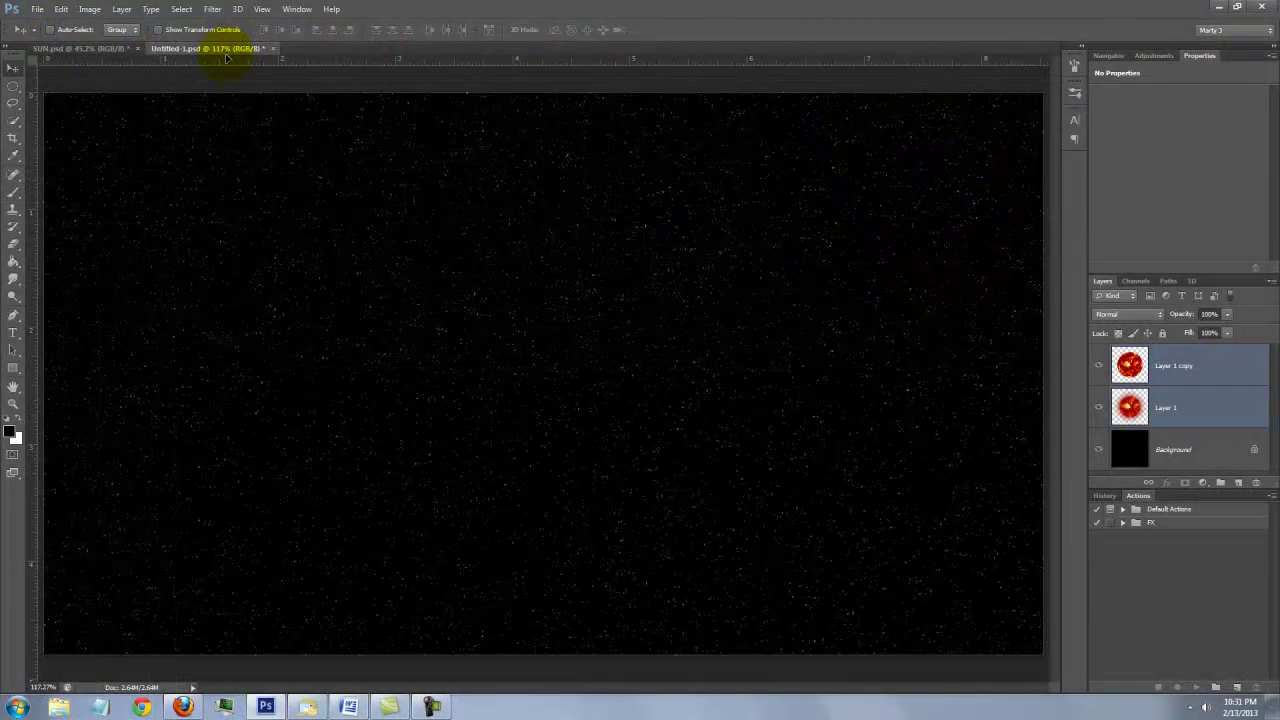
drag(226, 58, 410, 256)
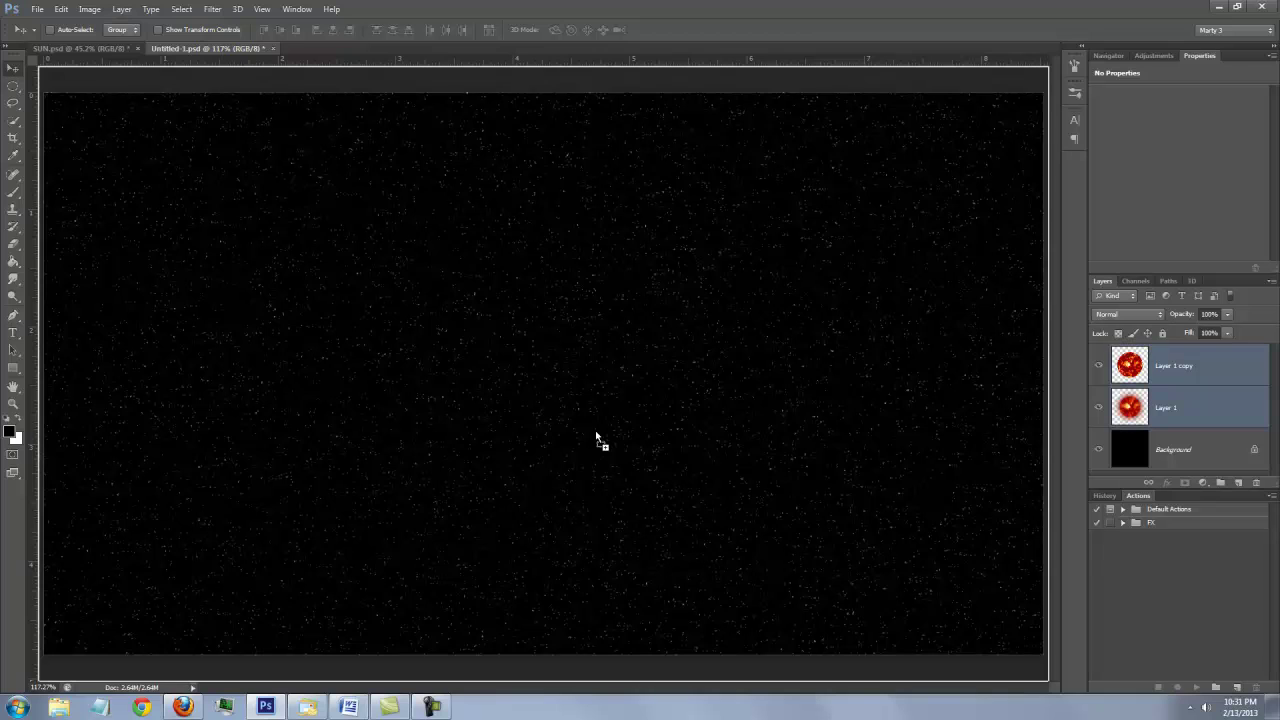
drag(595, 440, 598, 437)
drag(478, 239, 573, 455)
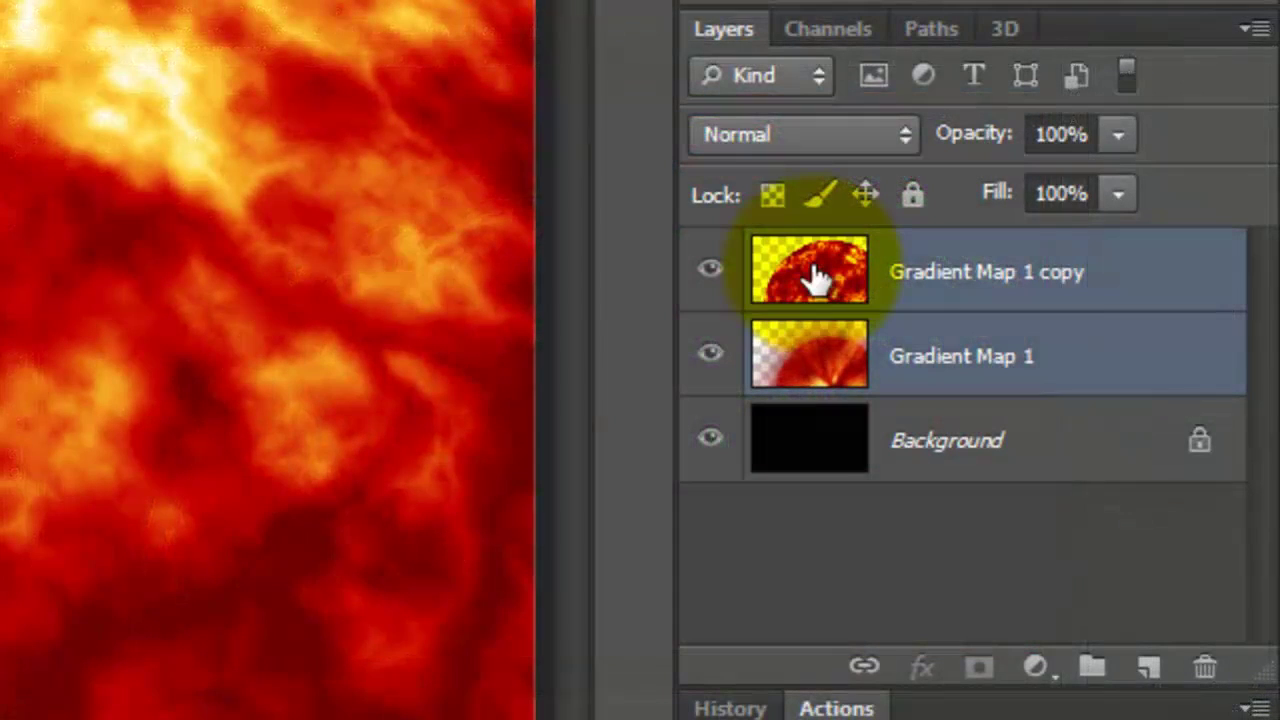
Duplicate Gradient Map 1 copy and name the new layer ORIGINAL
click(1131, 358)
key(ctrl+j)
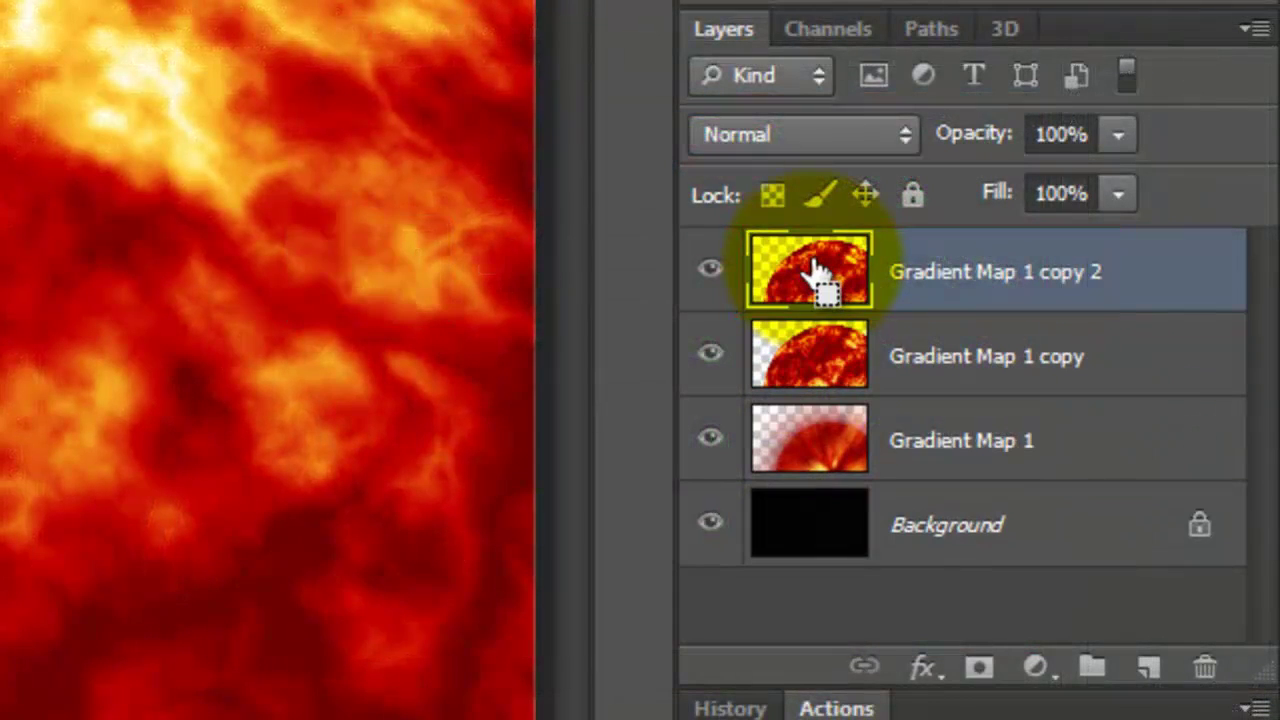
double_click(905, 271)
text(ORIGINA)
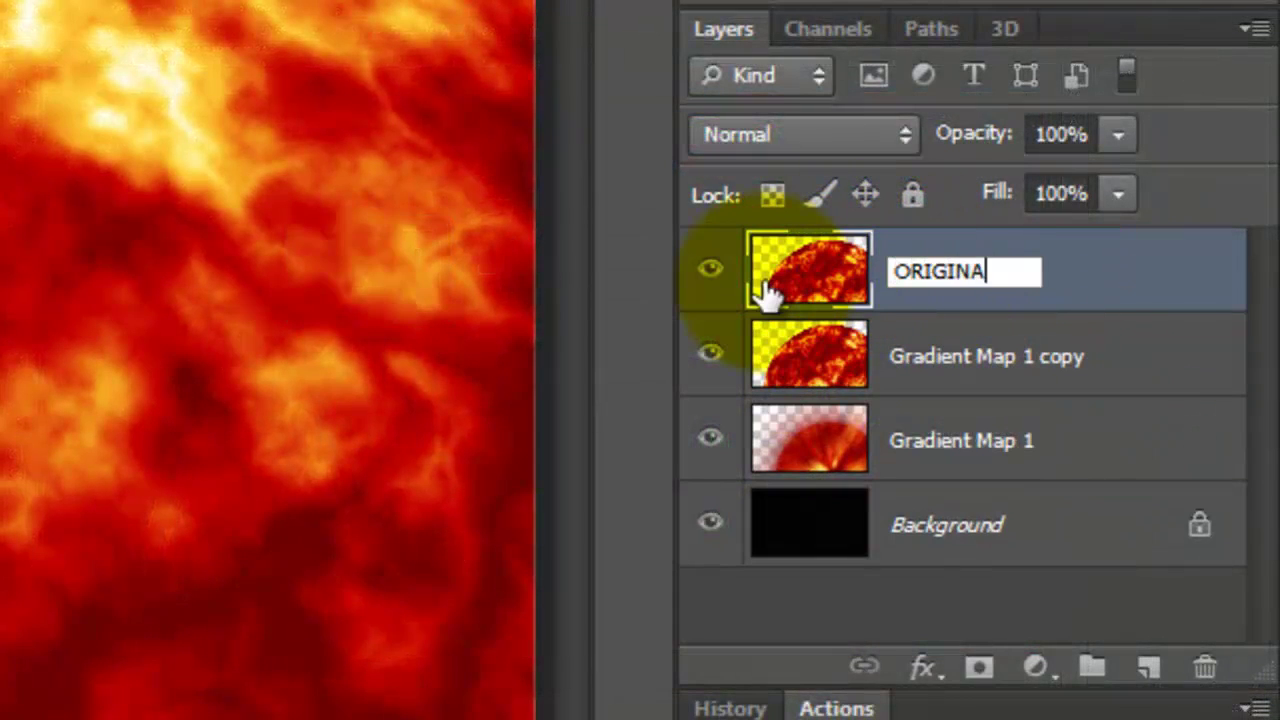
text(L)
key(Return)
Rename Gradient Map 1 copy to OUTER GLOW and select it
double_click(929, 357)
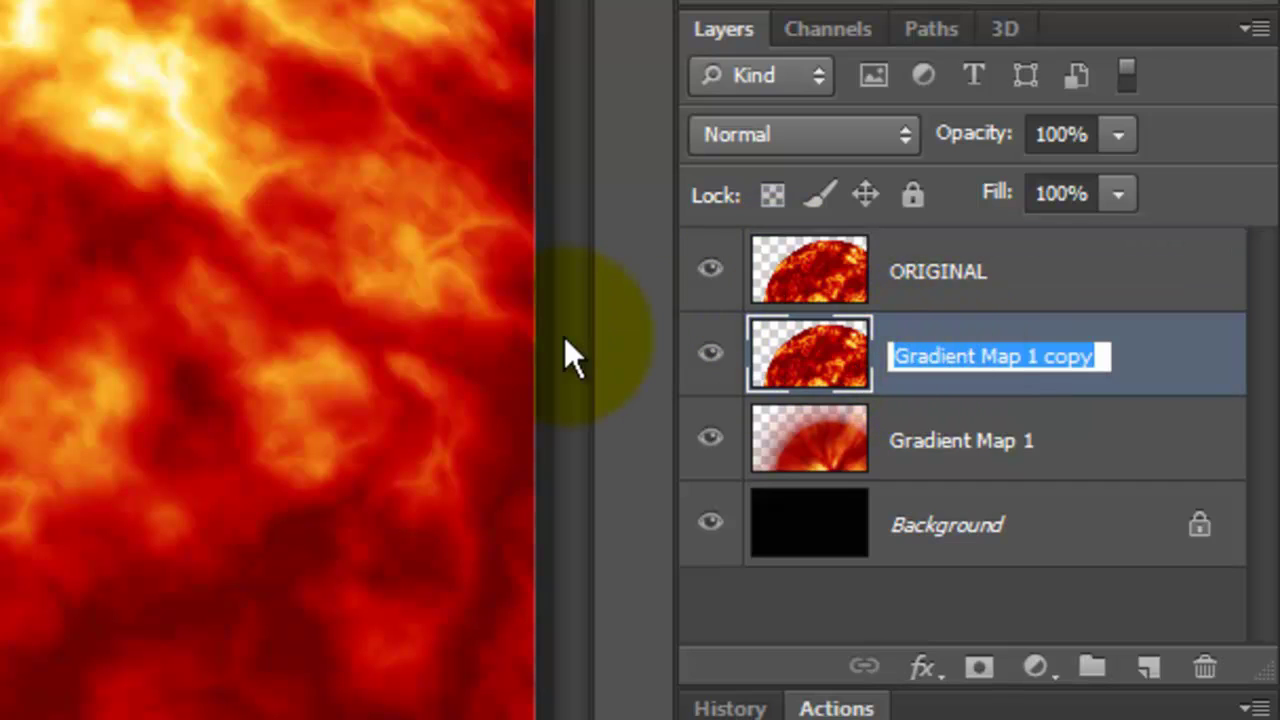
text(OUTER GLOW)
key(Return)
ctrl+click(818, 372)
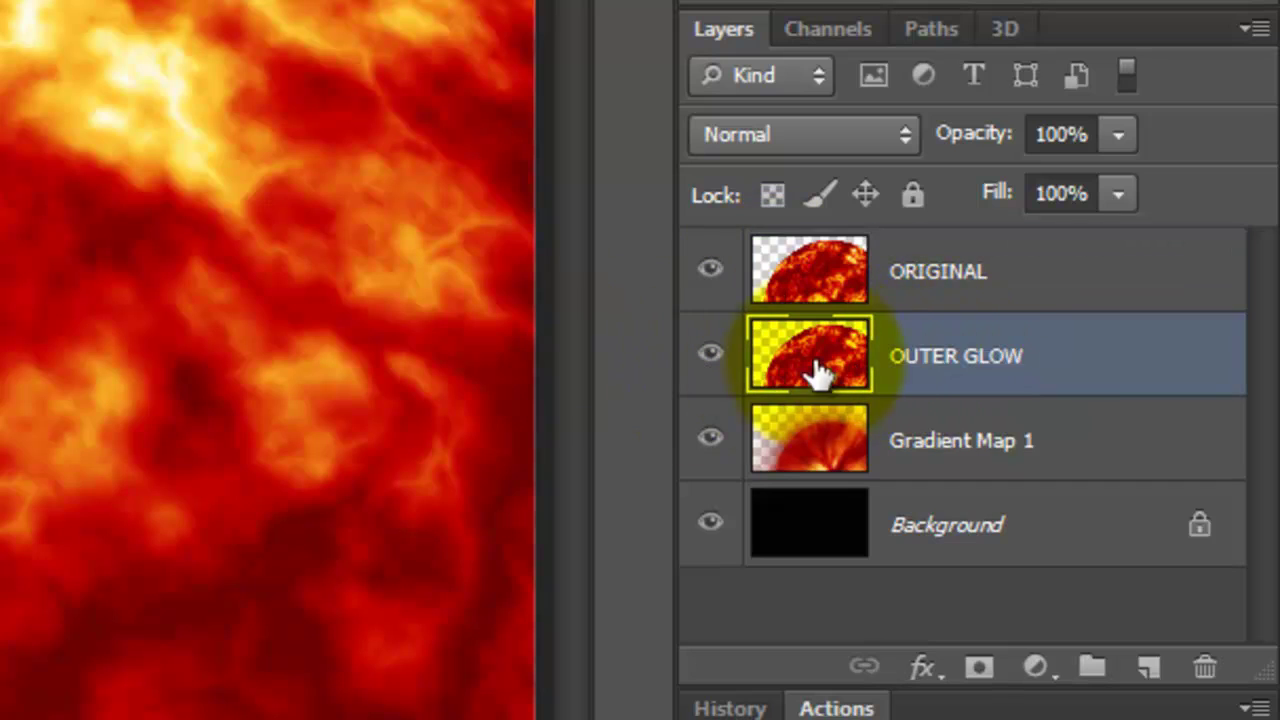
Add an Outer Glow to OUTER GLOW with colour F9B92F
double_click(824, 366)
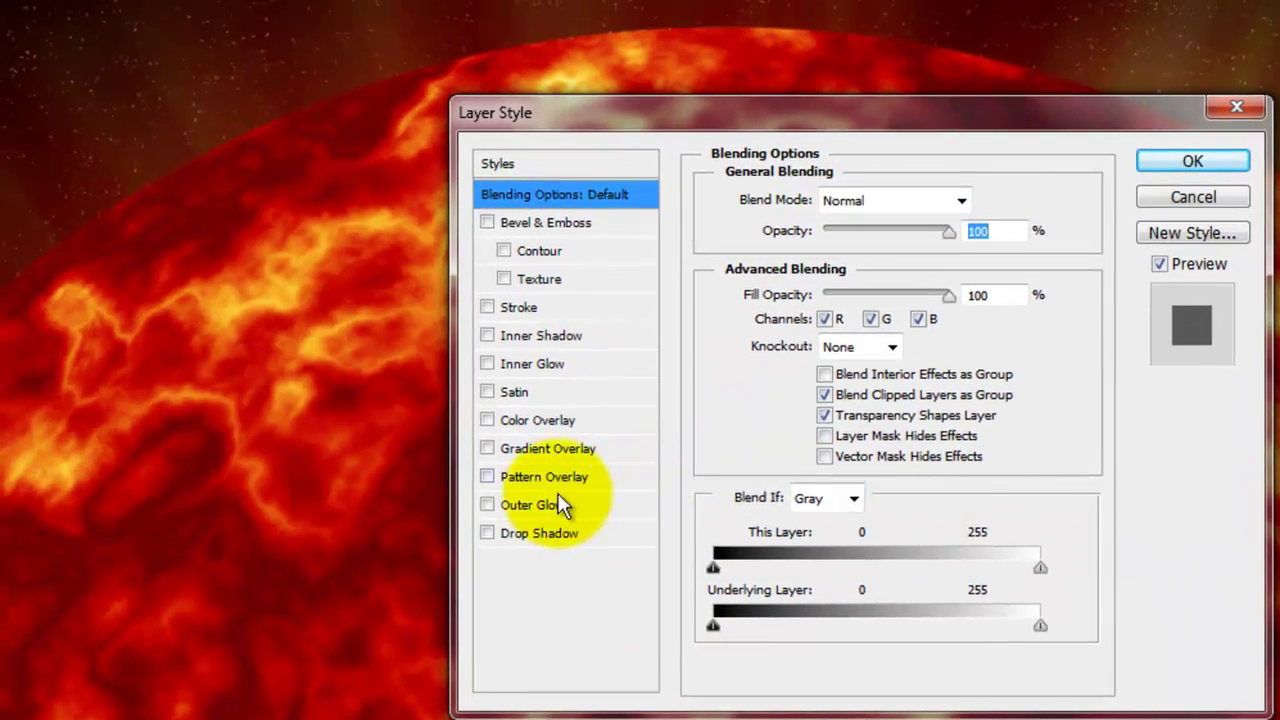
click(555, 505)
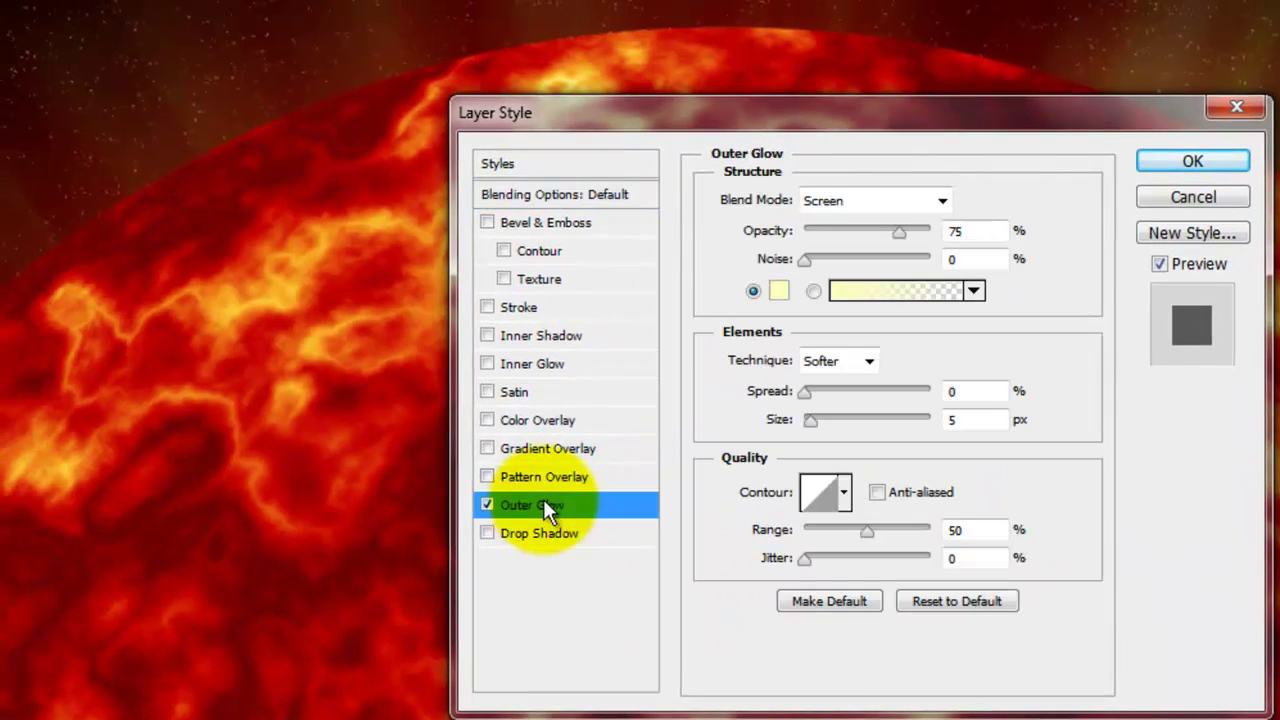
click(780, 293)
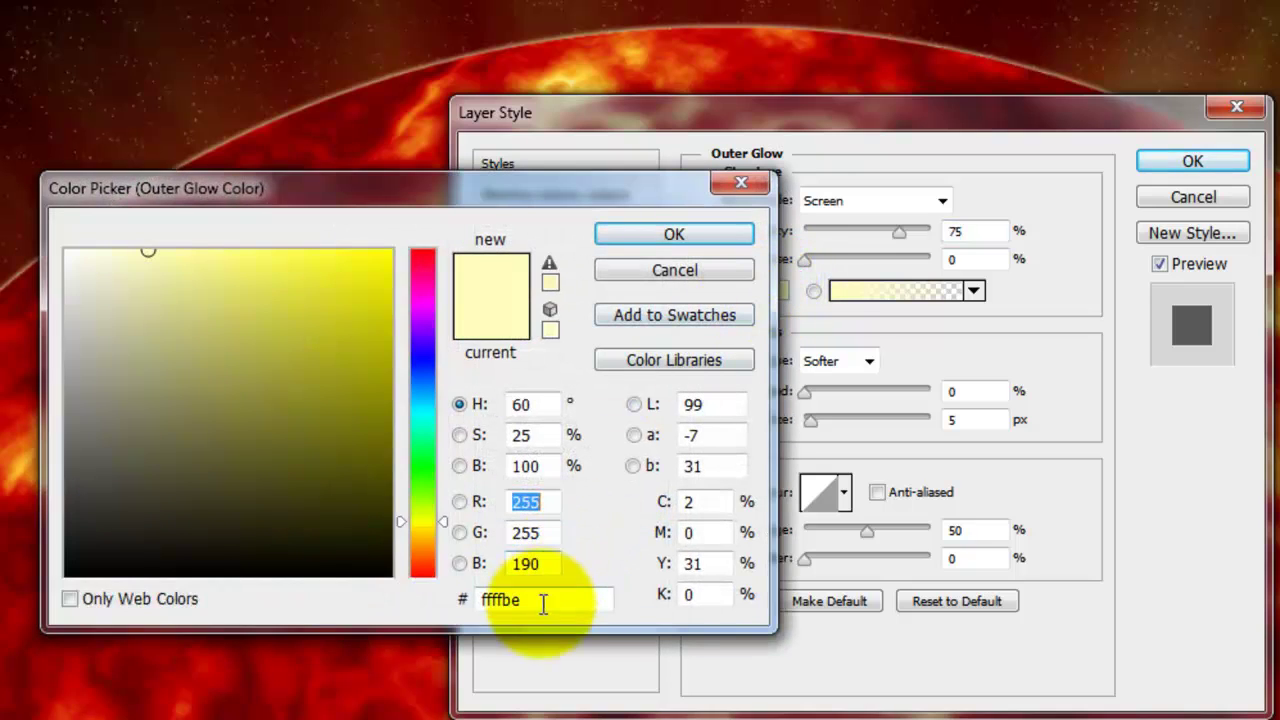
double_click(543, 600)
text(F9B9)
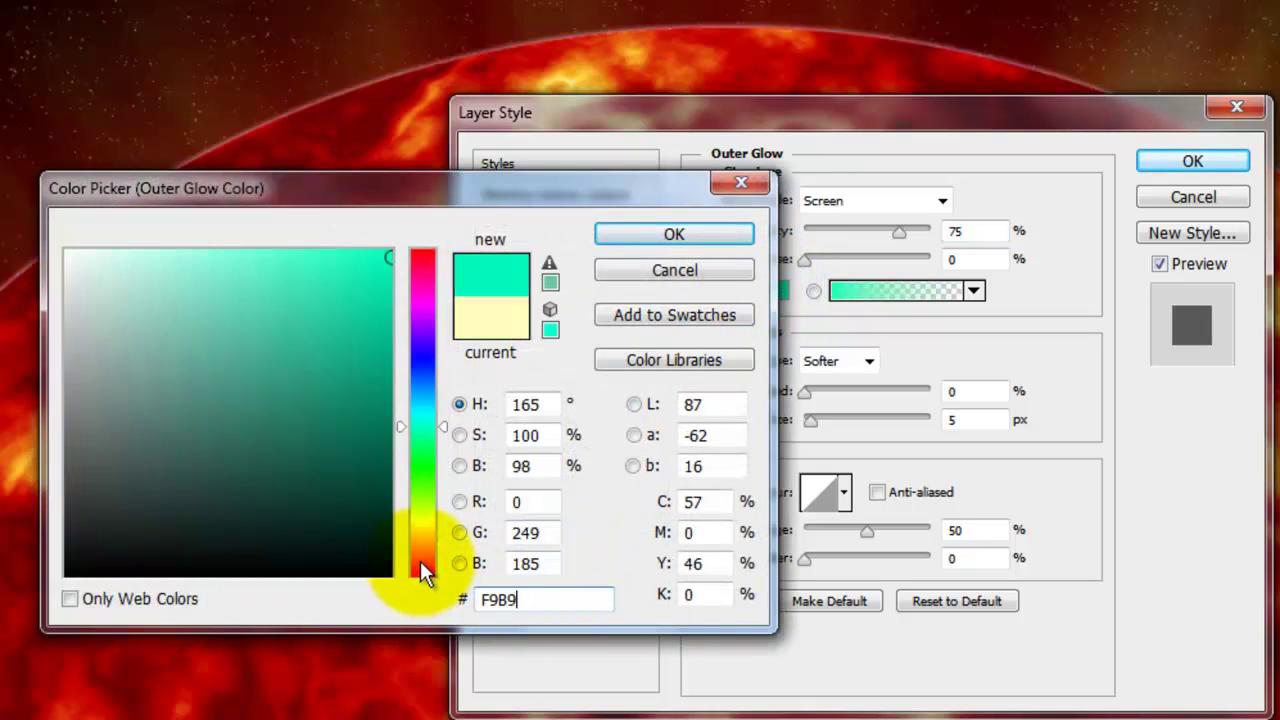
text(2F)
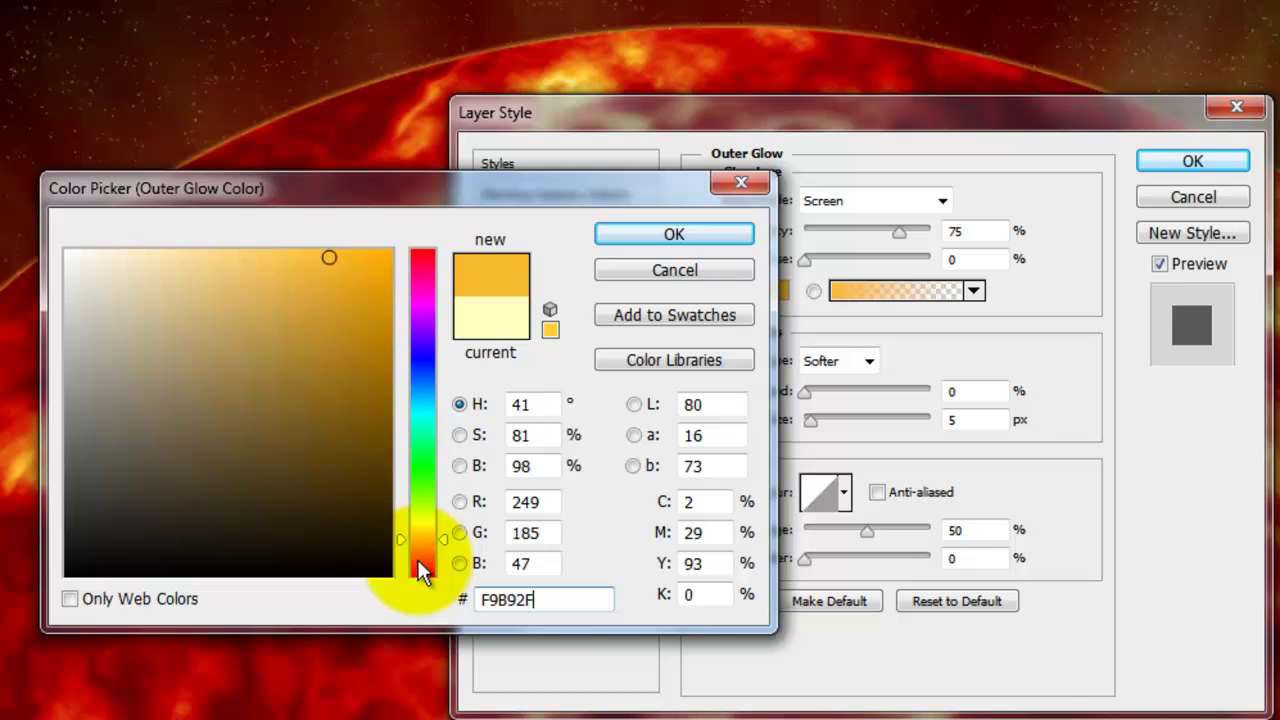
click(638, 237)
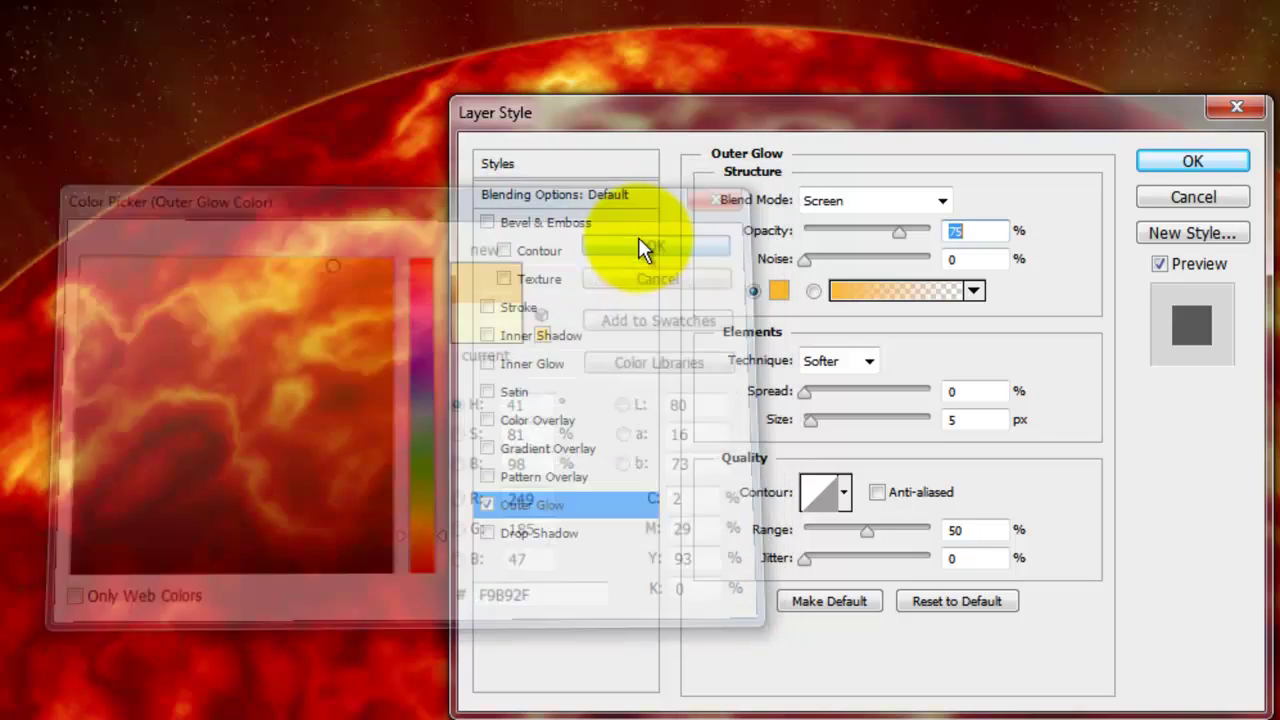
Set the outer glow to Dissolve, 100% opacity and 30 px size, and apply it
click(889, 200)
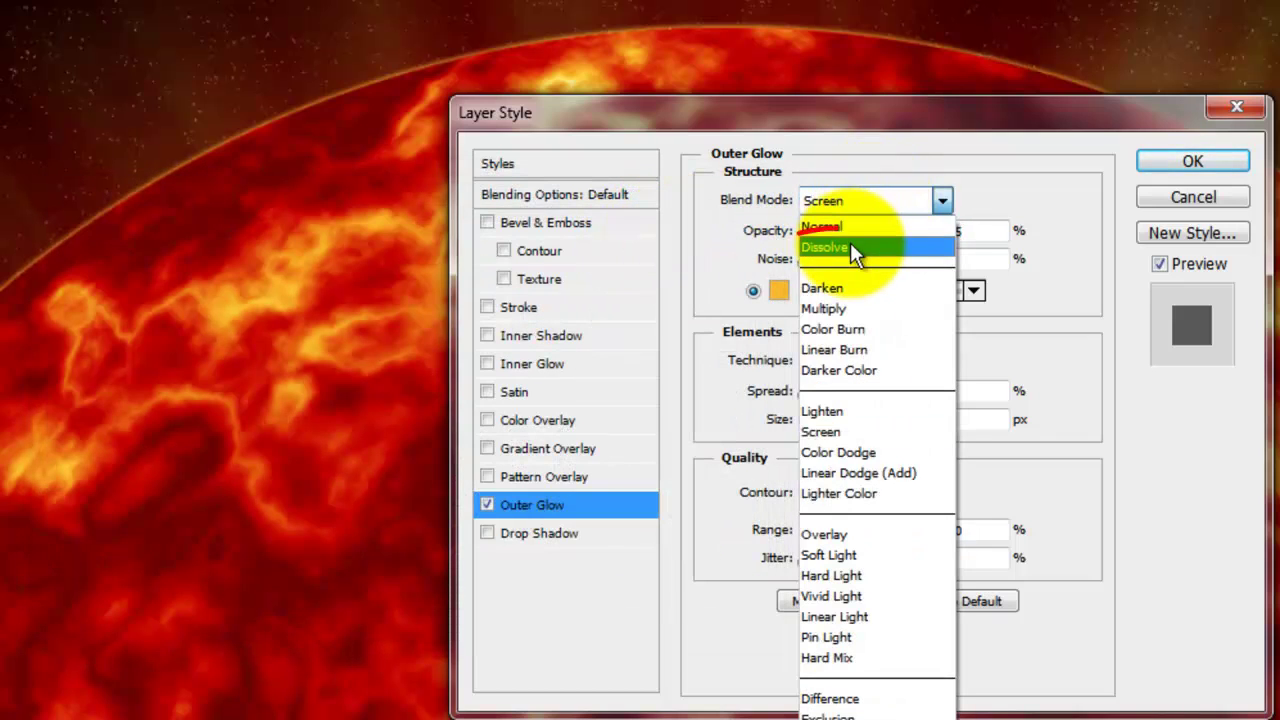
click(850, 248)
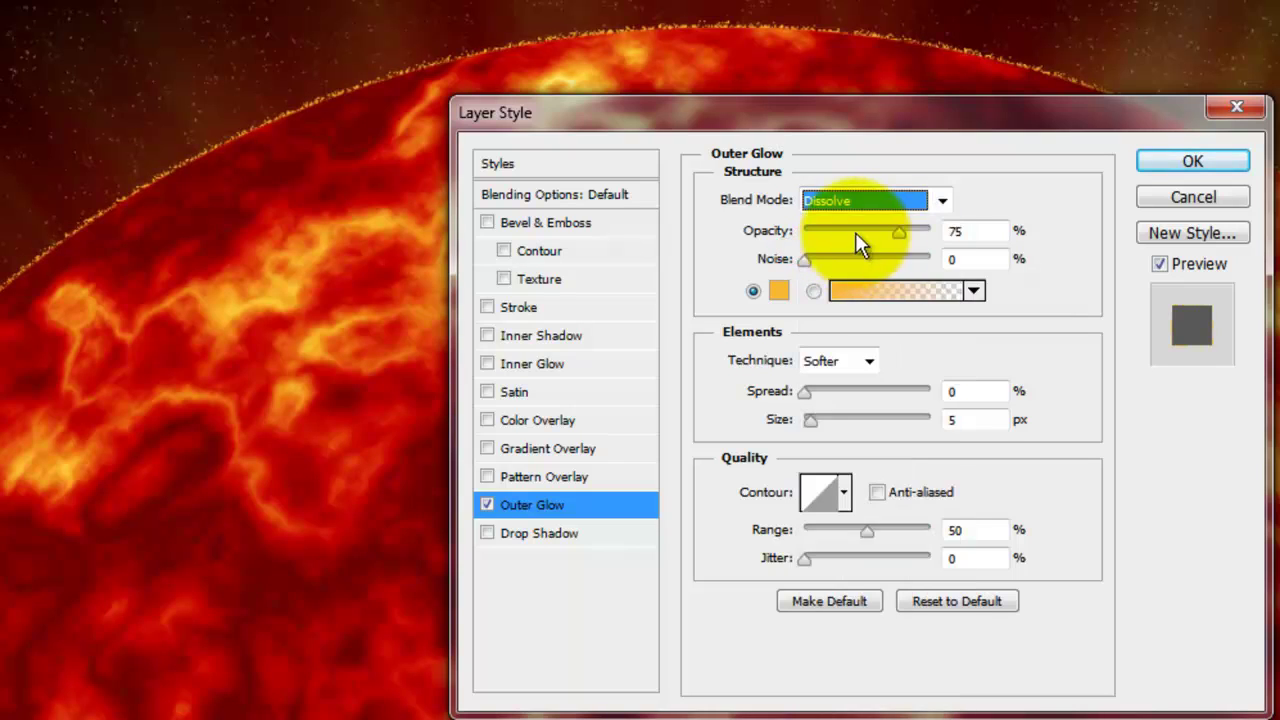
drag(857, 232, 968, 240)
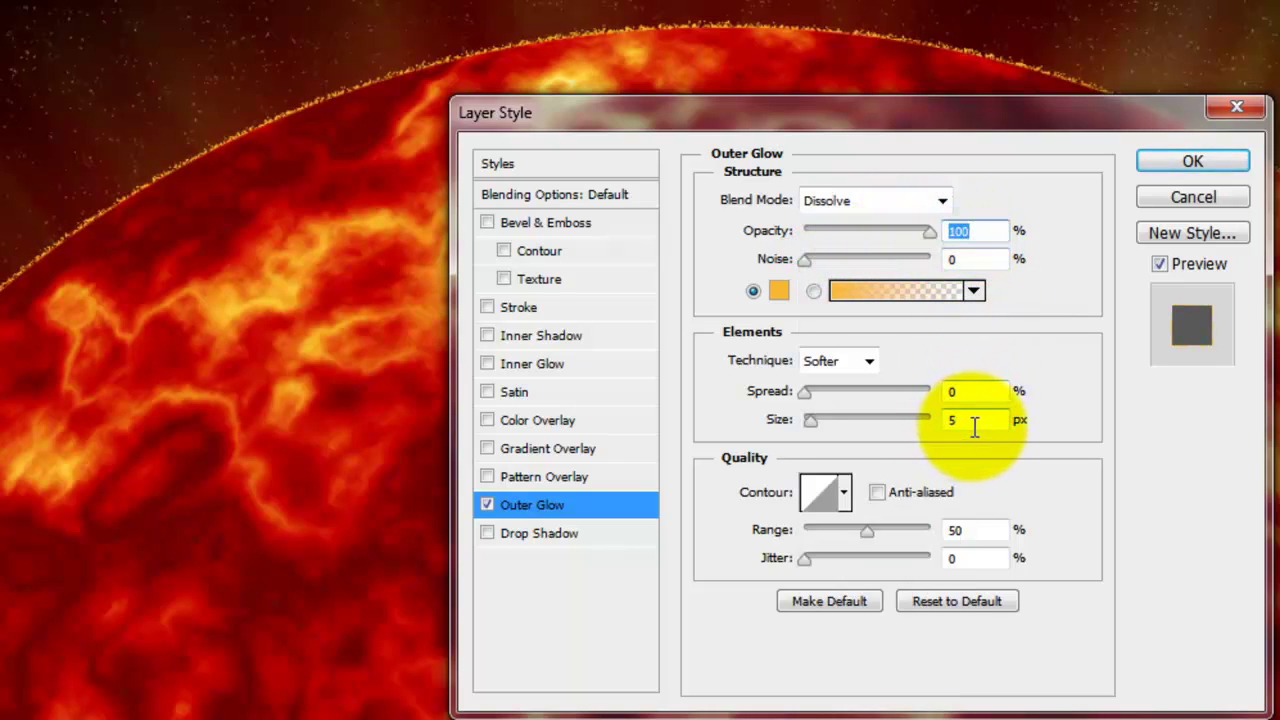
drag(971, 420, 932, 420)
text(30)
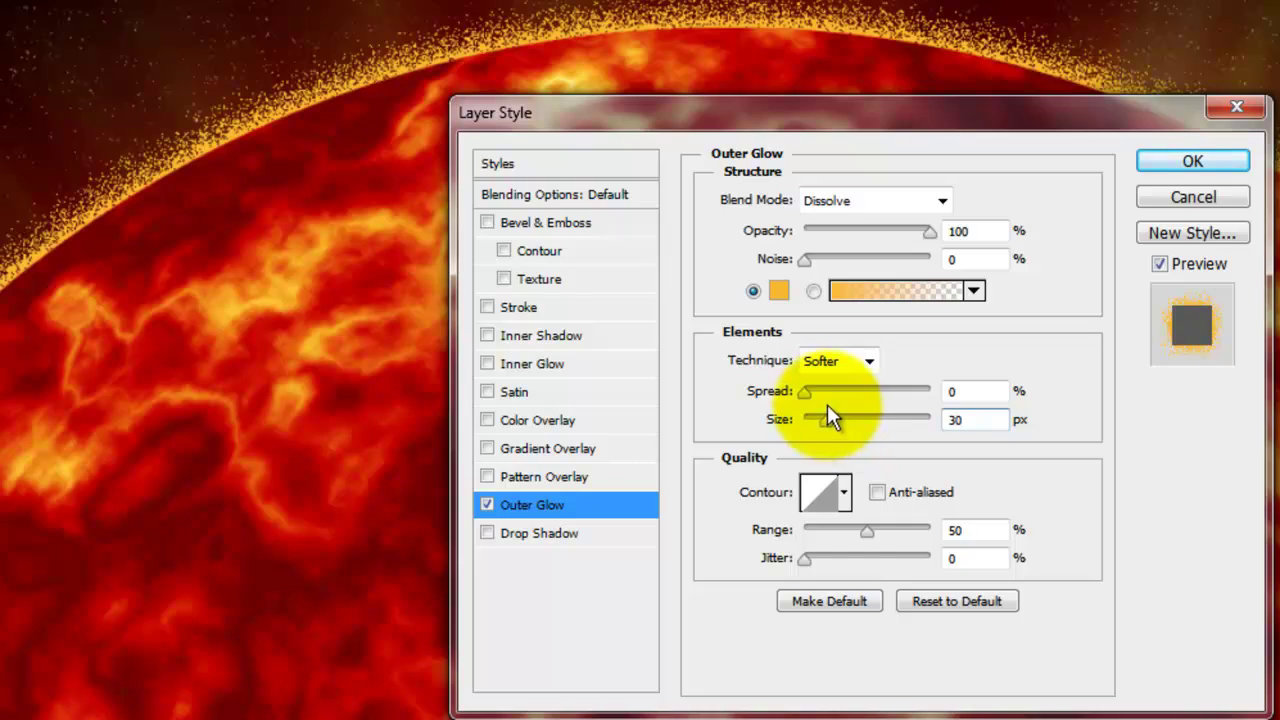
click(1180, 162)
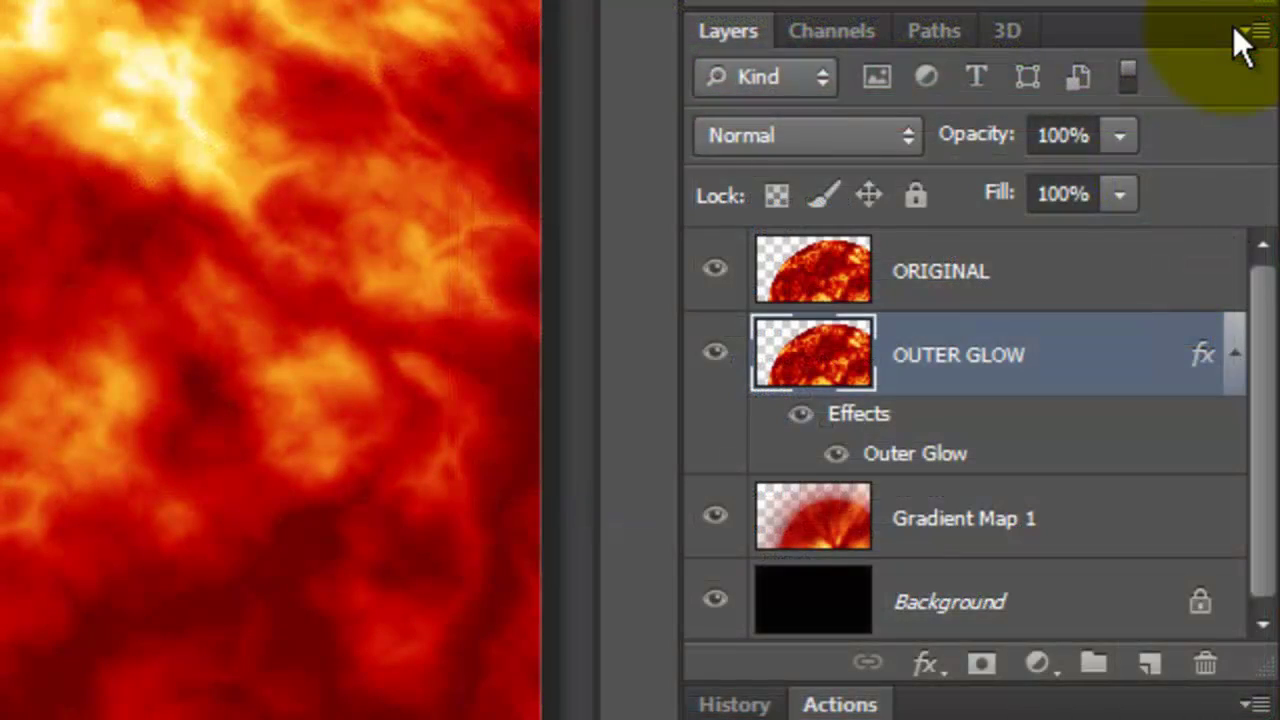
Convert OUTER GLOW to a smart object and apply a 2-pixel Gaussian Blur
click(1245, 32)
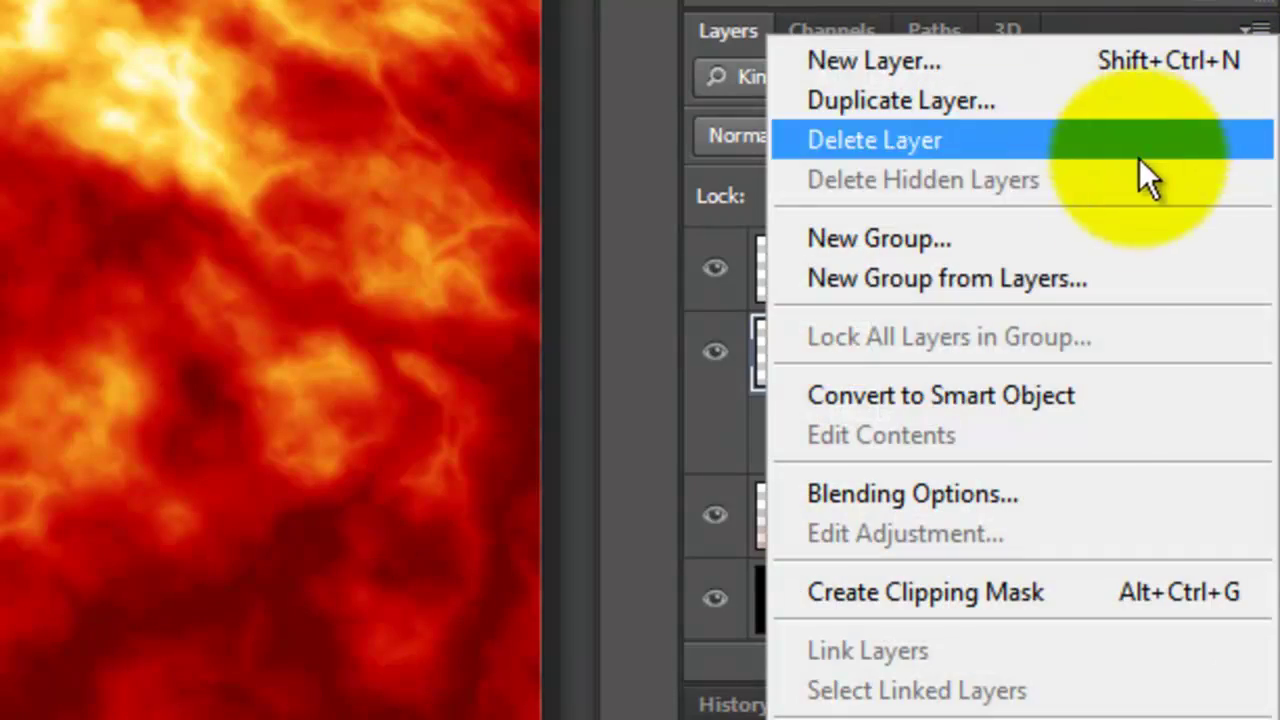
click(1093, 394)
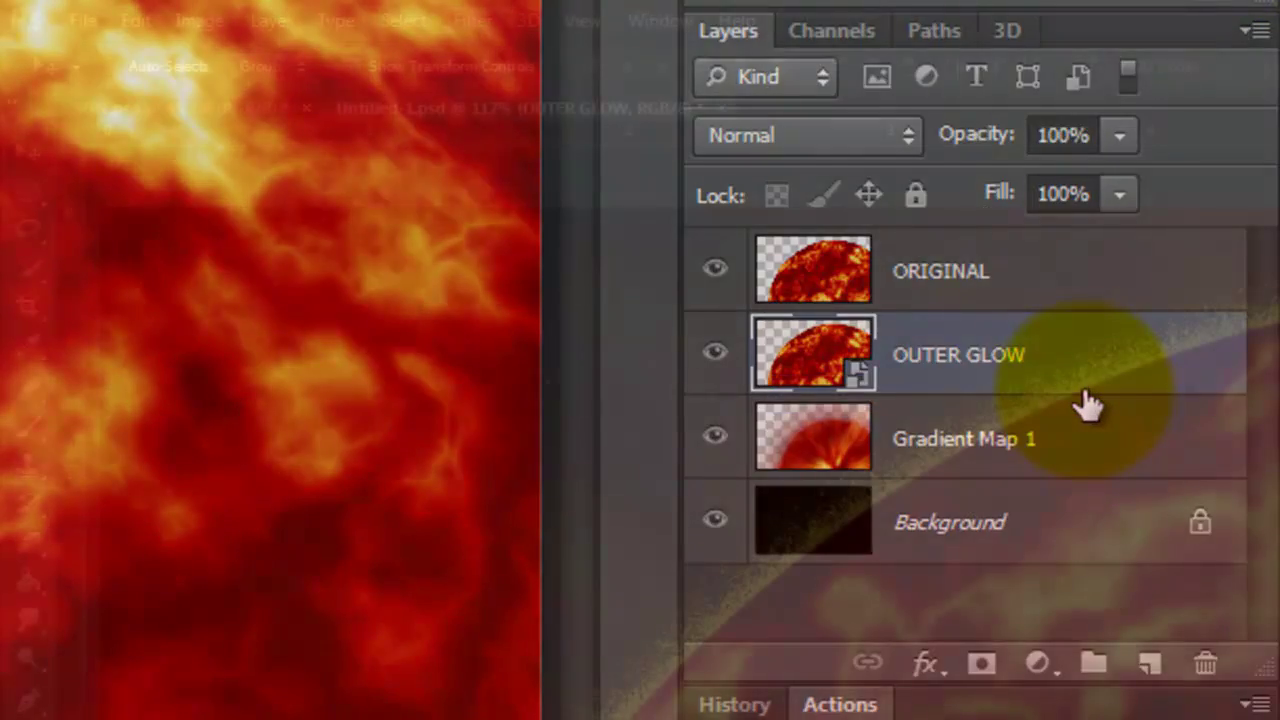
click(470, 20)
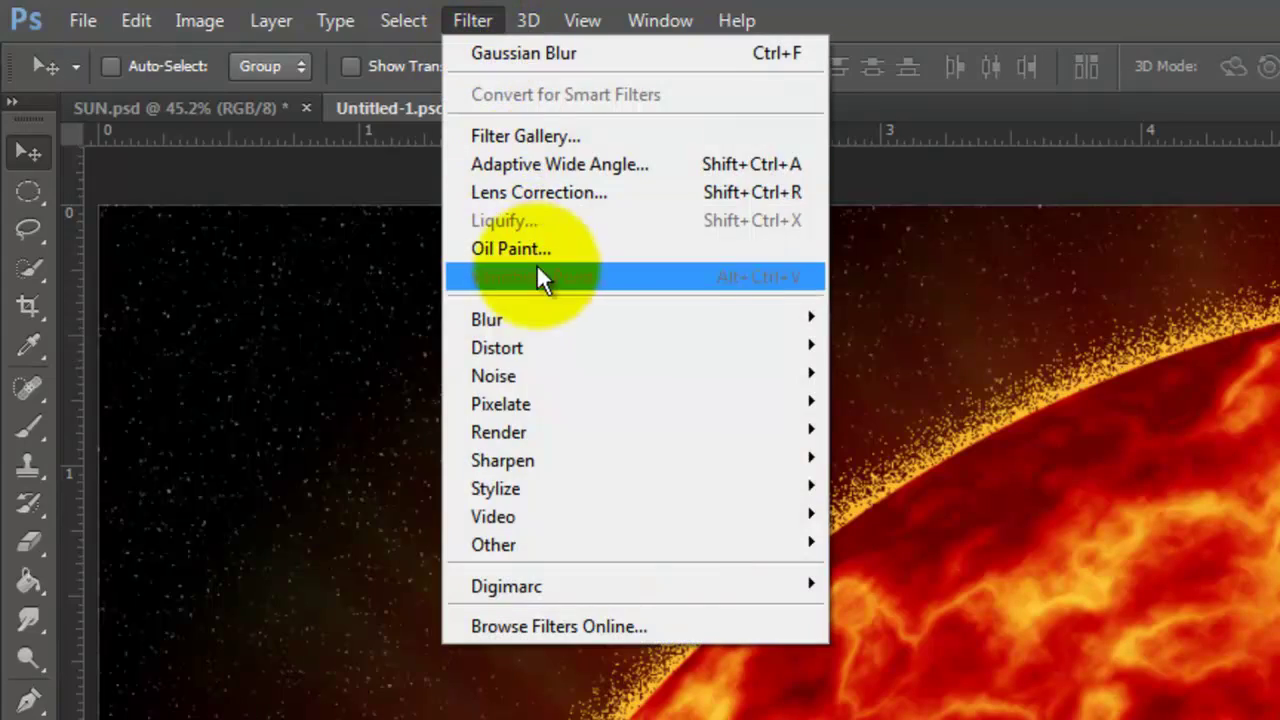
mouse_move(527, 316)
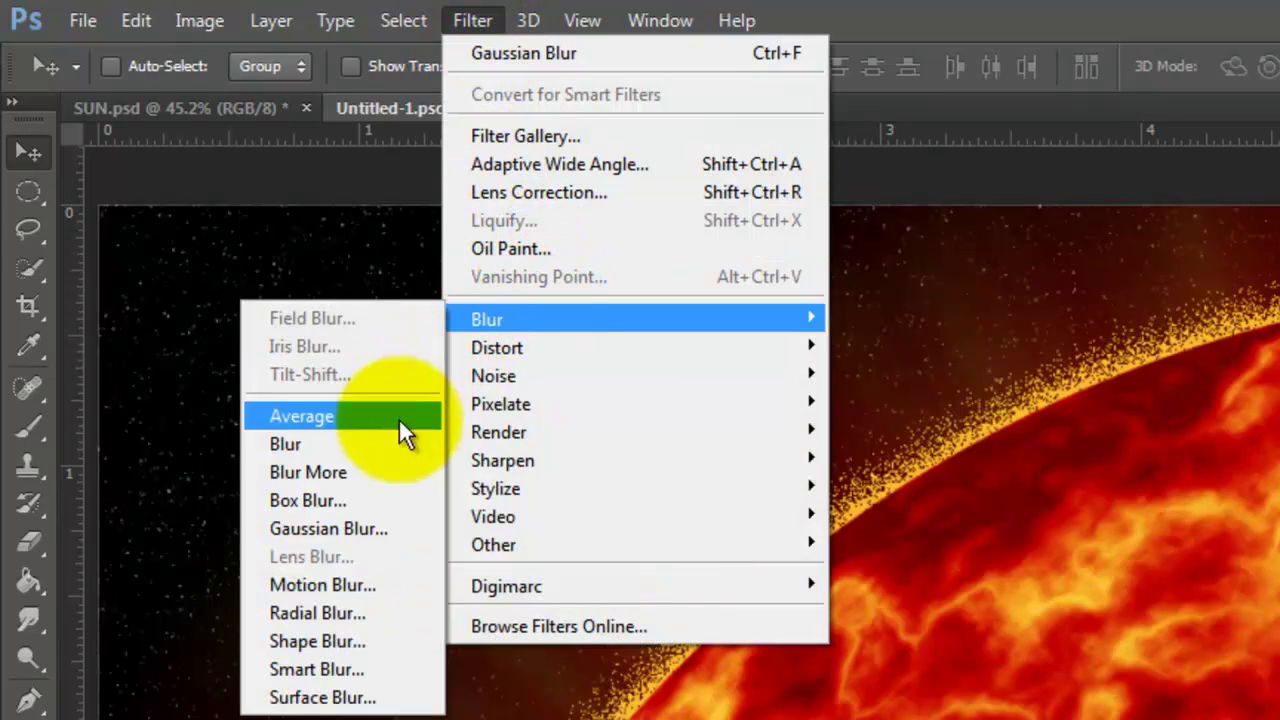
click(364, 528)
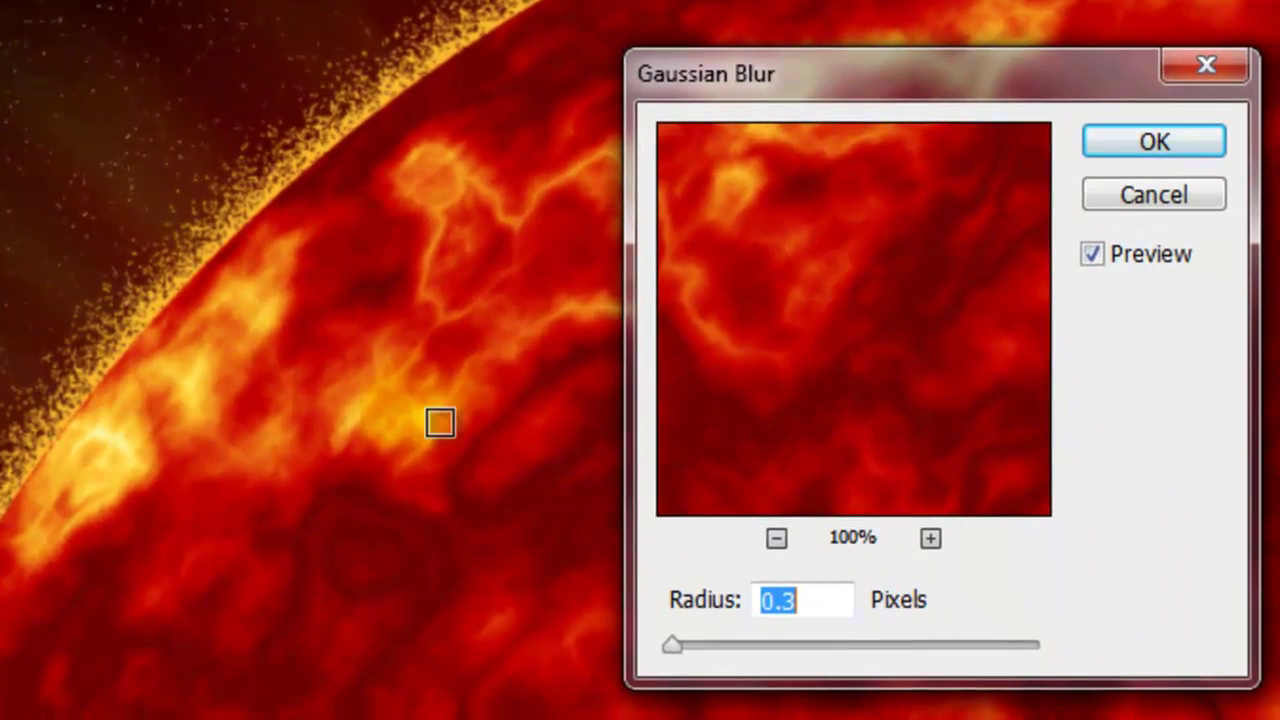
text(2)
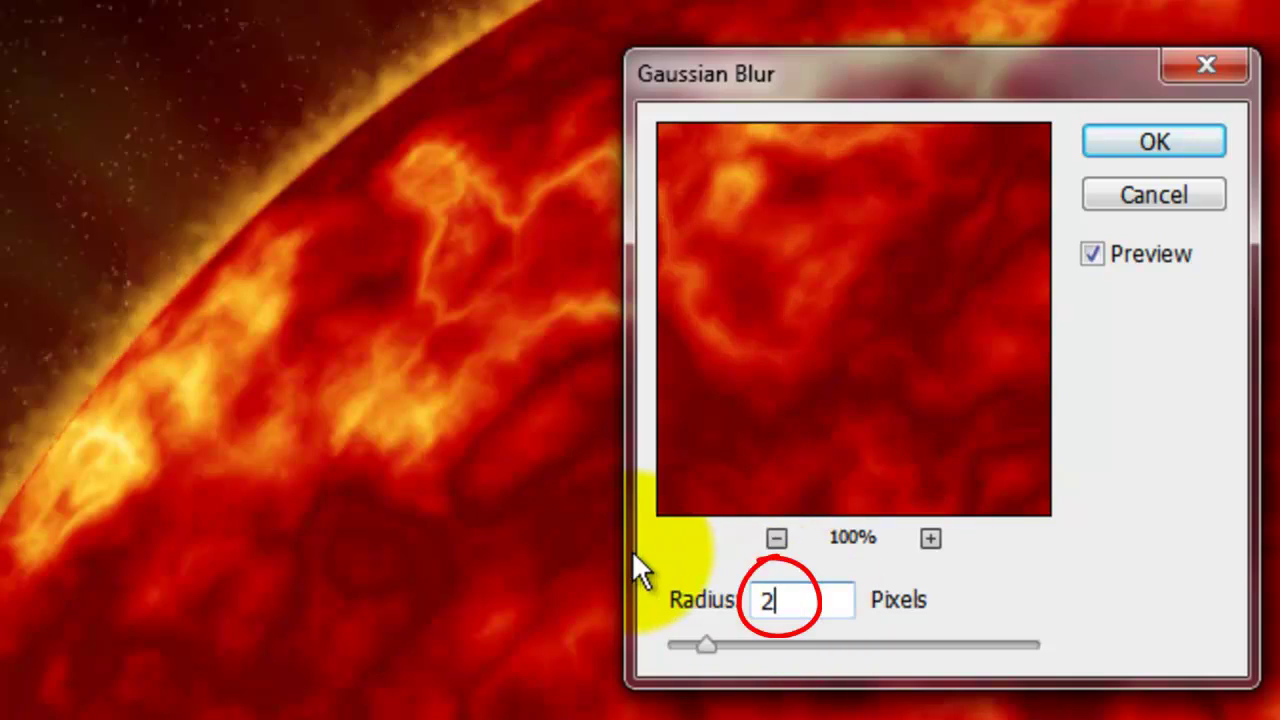
click(1121, 141)
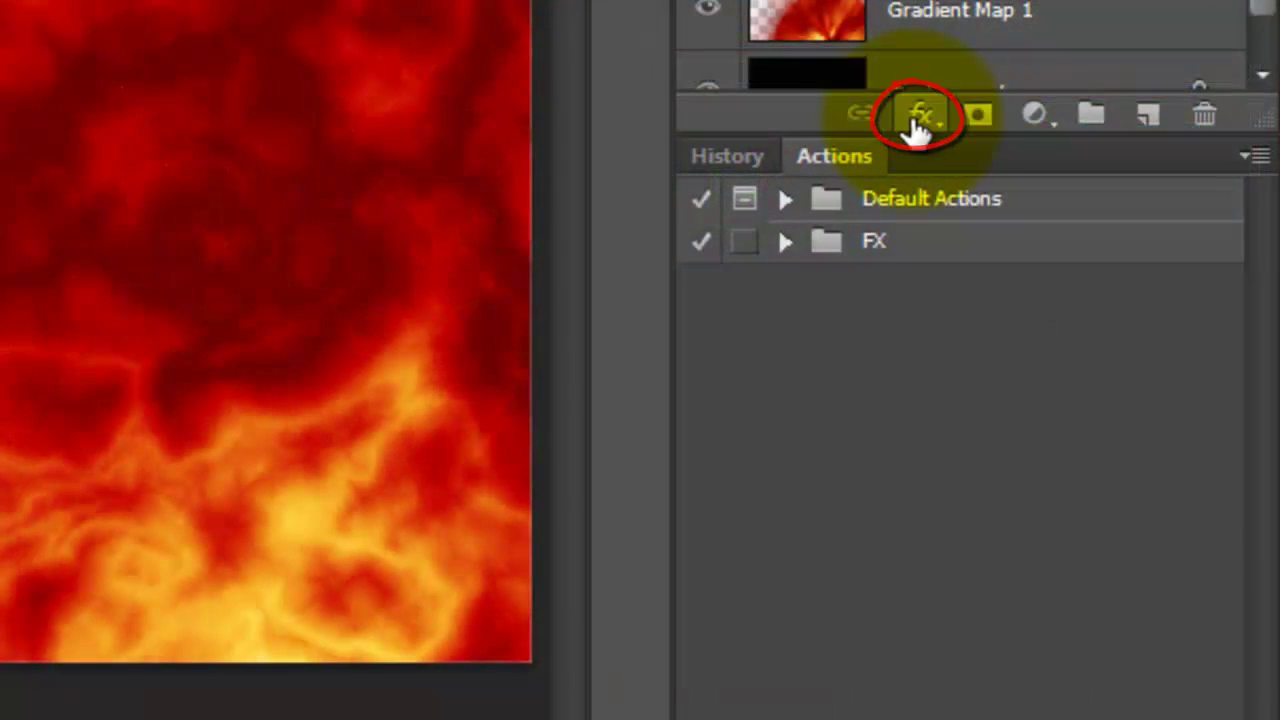
Add a second Outer Glow to the smart object coloured dark red B10000
click(915, 116)
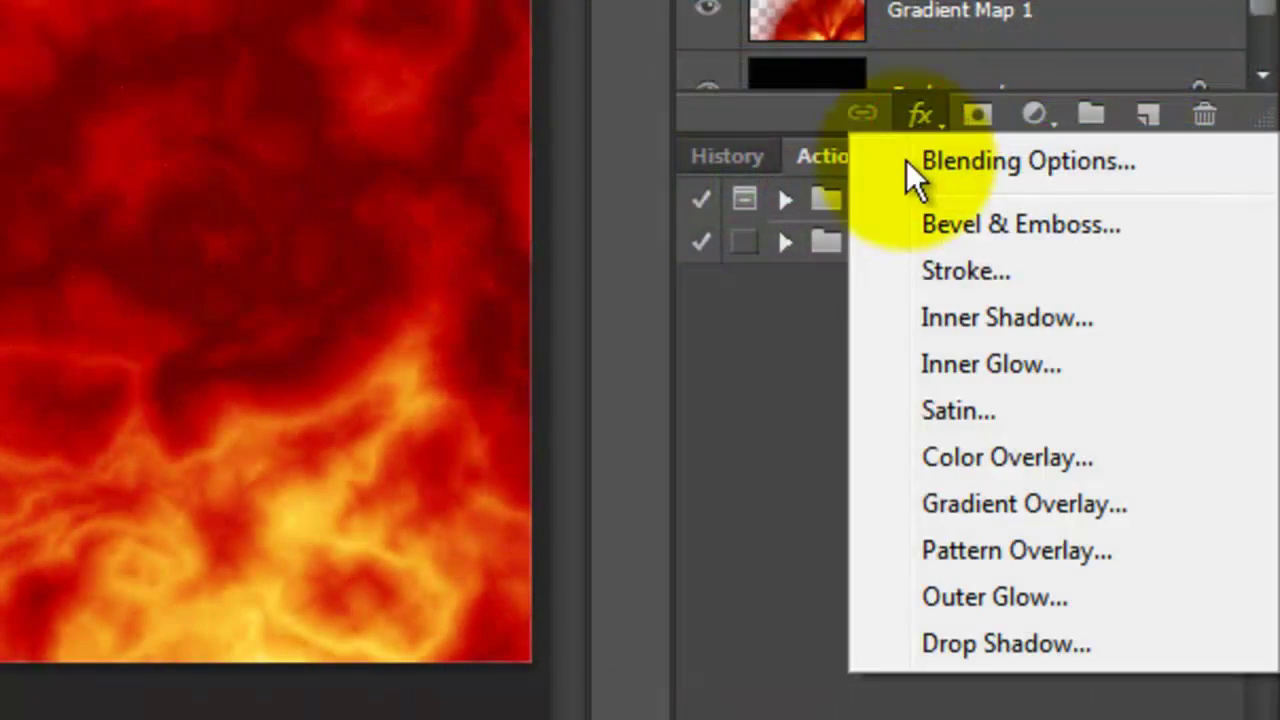
click(934, 585)
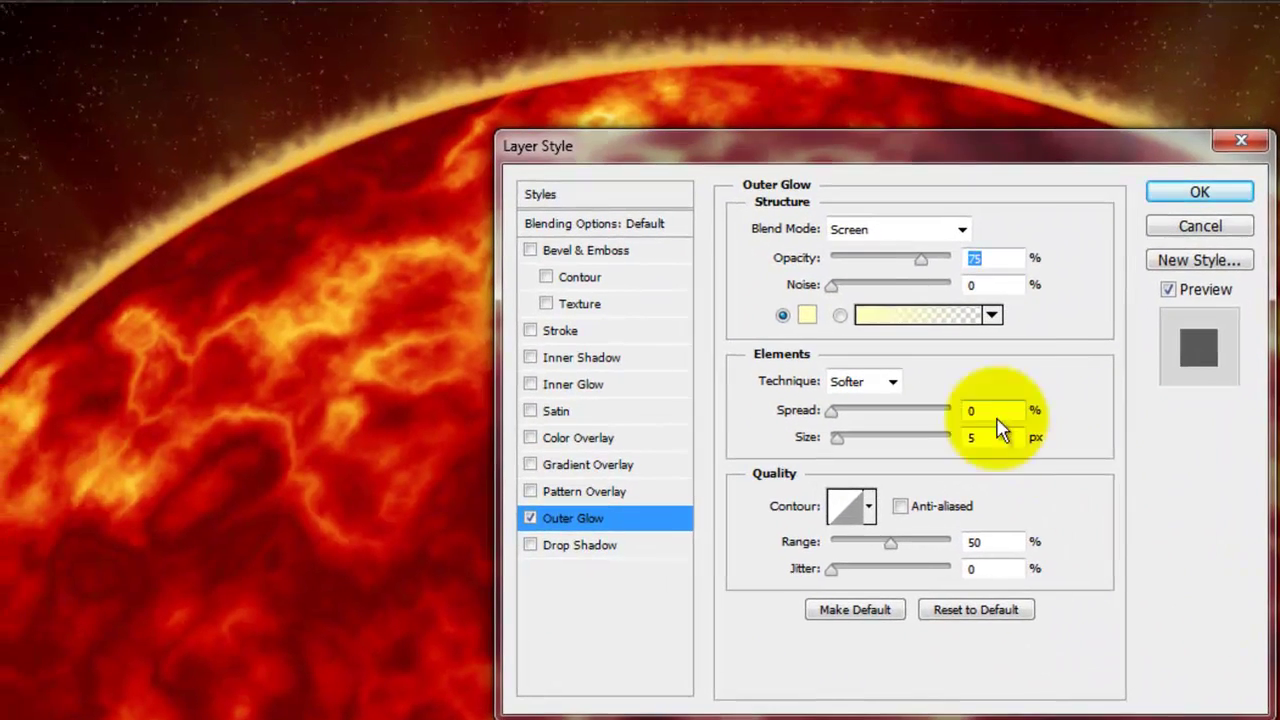
click(807, 318)
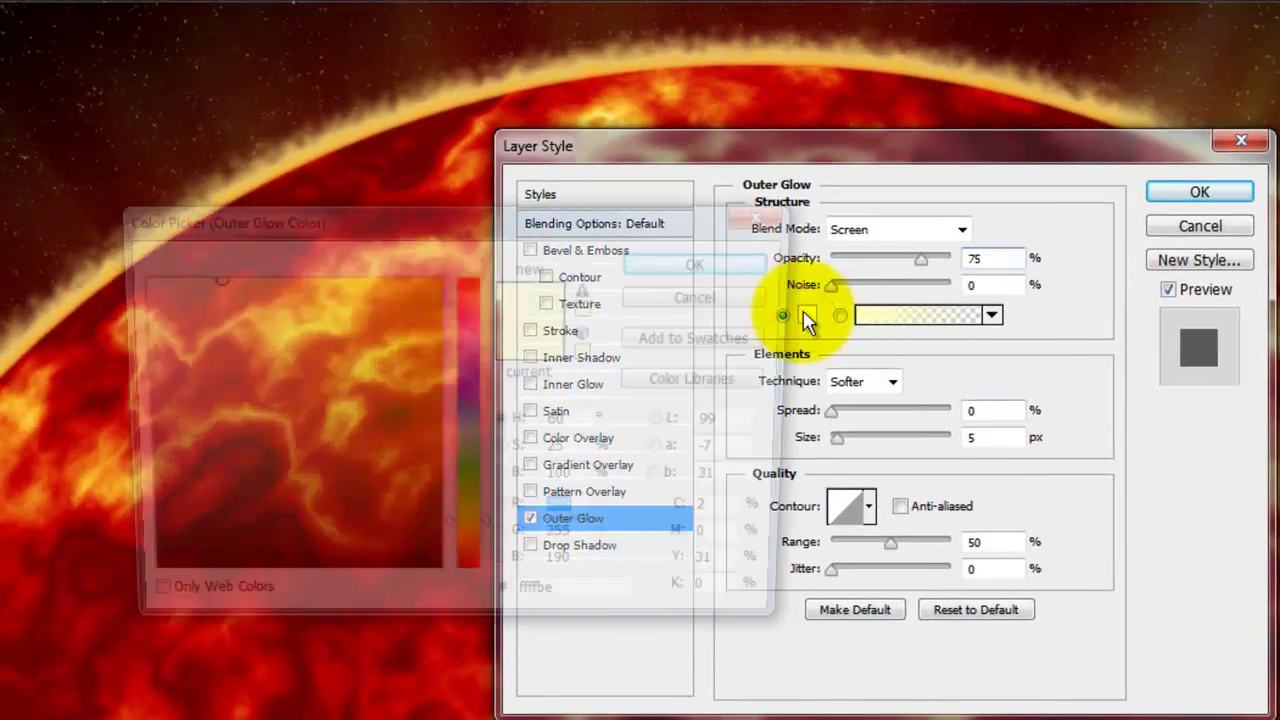
click(605, 605)
text(B1)
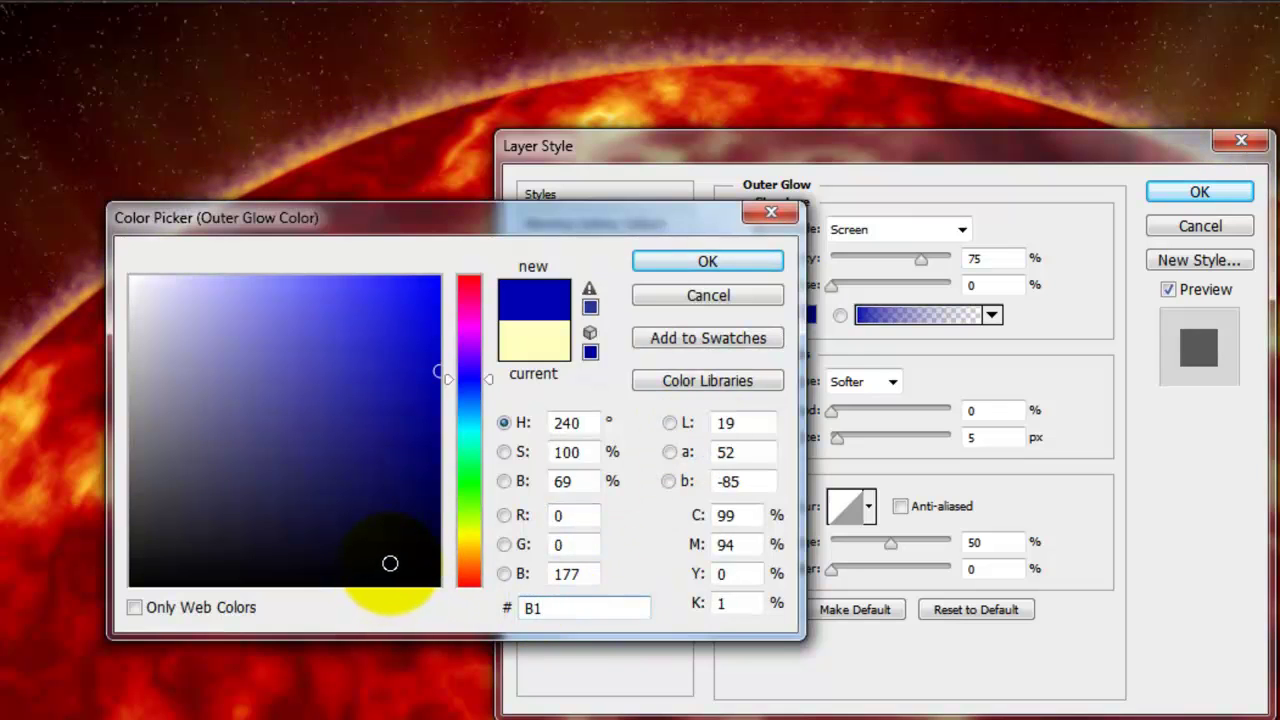
text(0000)
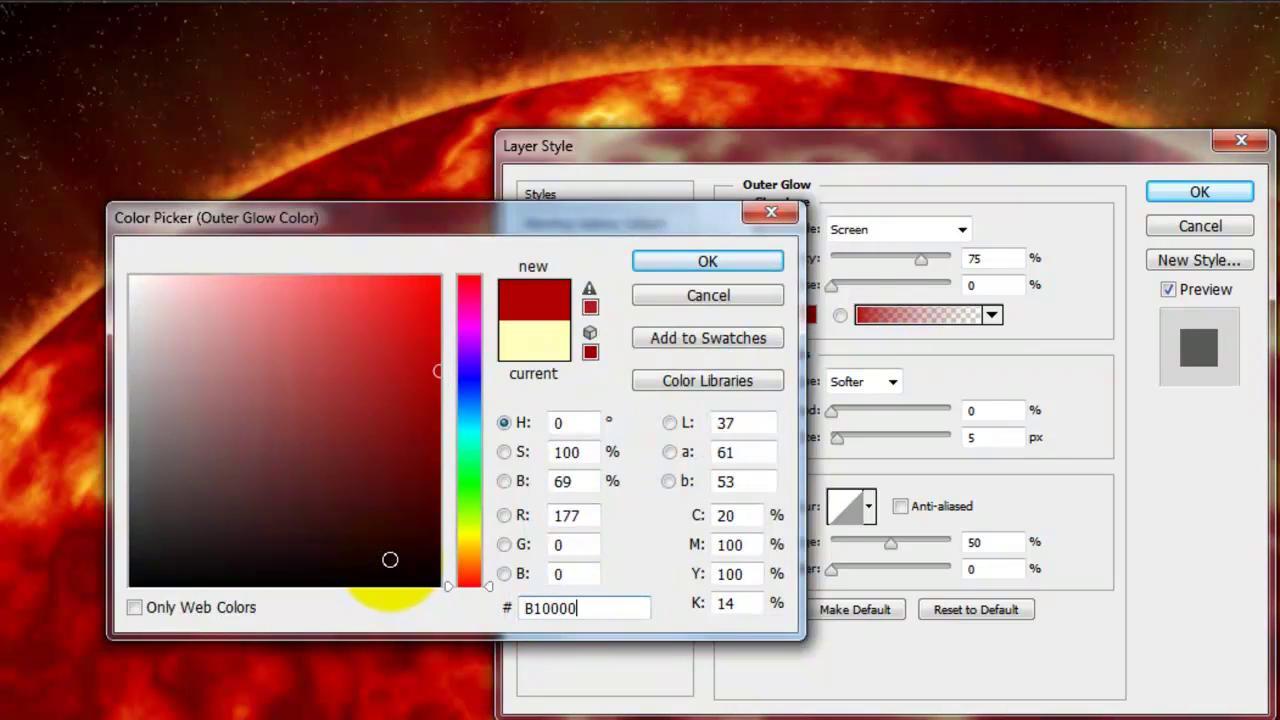
click(690, 262)
Set the red glow to Normal blend, 100% opacity and 80 px size, and apply it
click(960, 230)
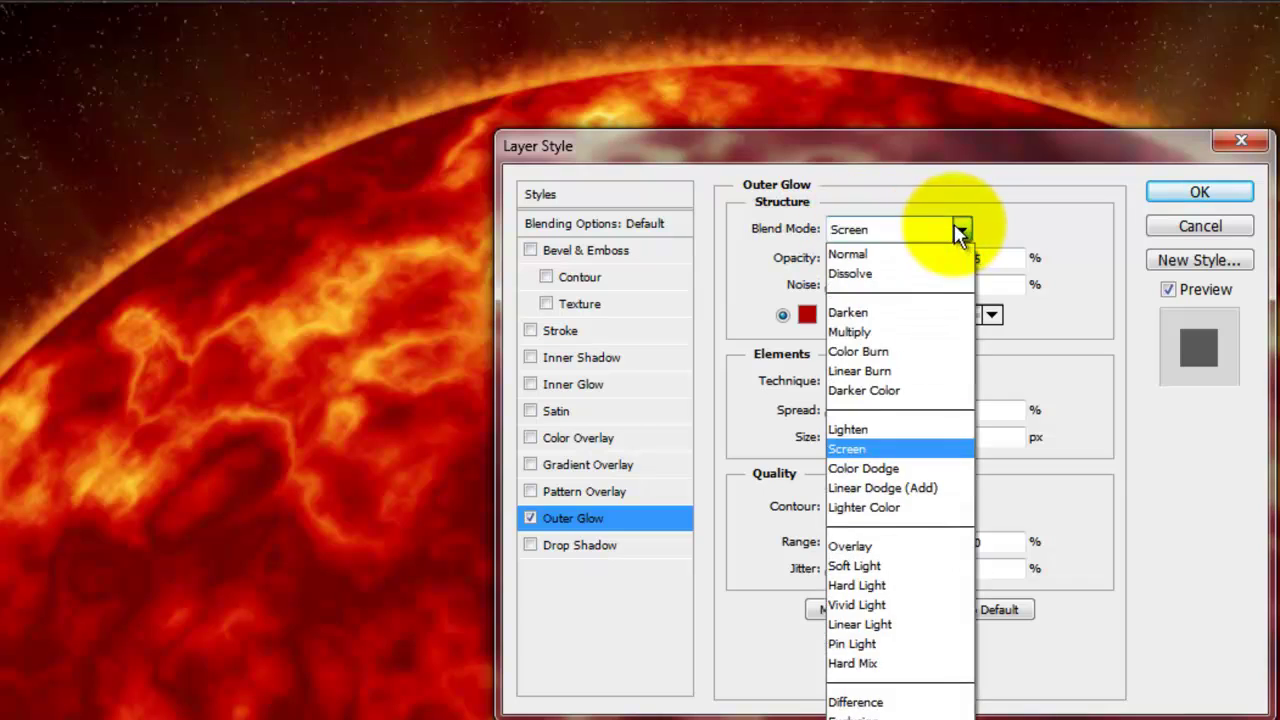
click(918, 255)
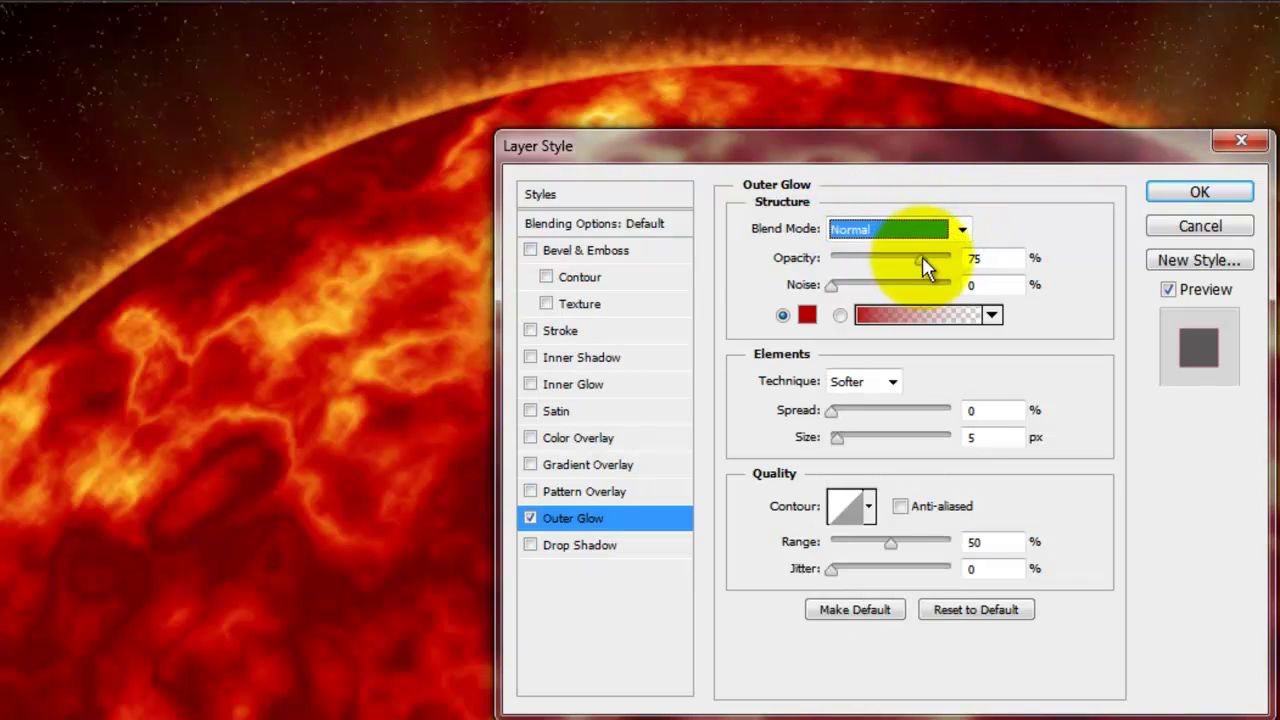
drag(922, 258, 967, 270)
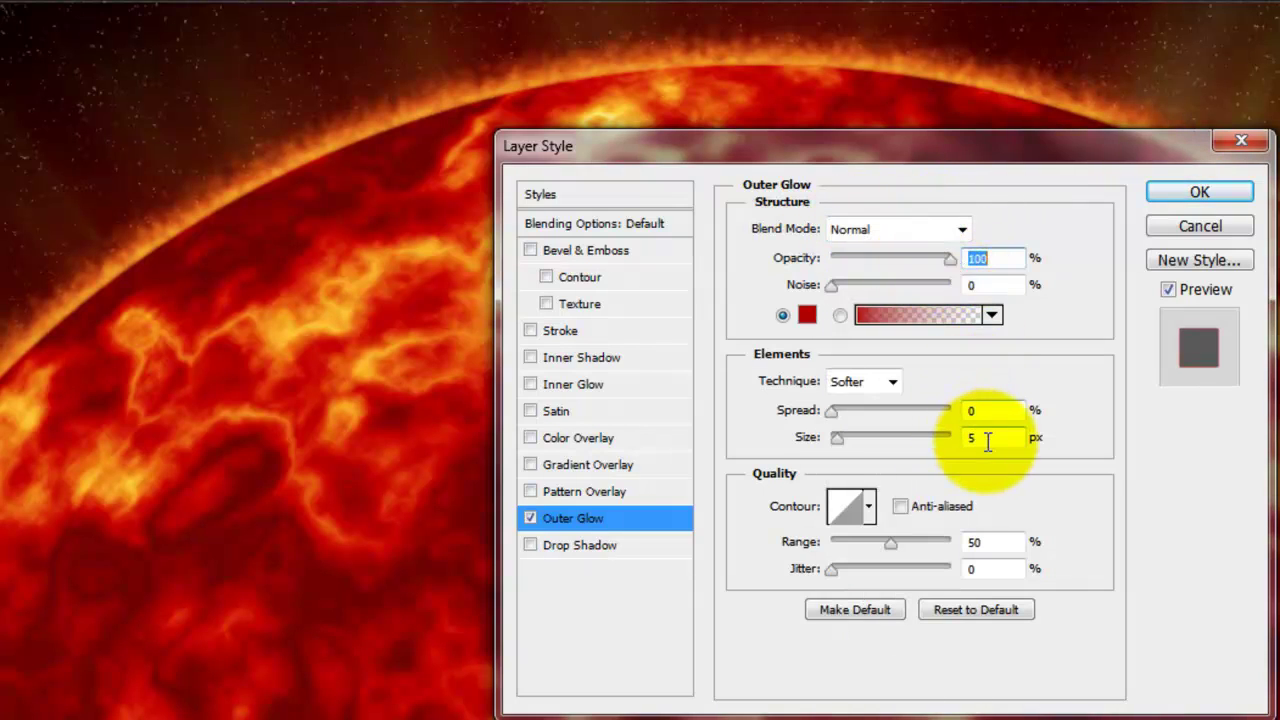
text(80)
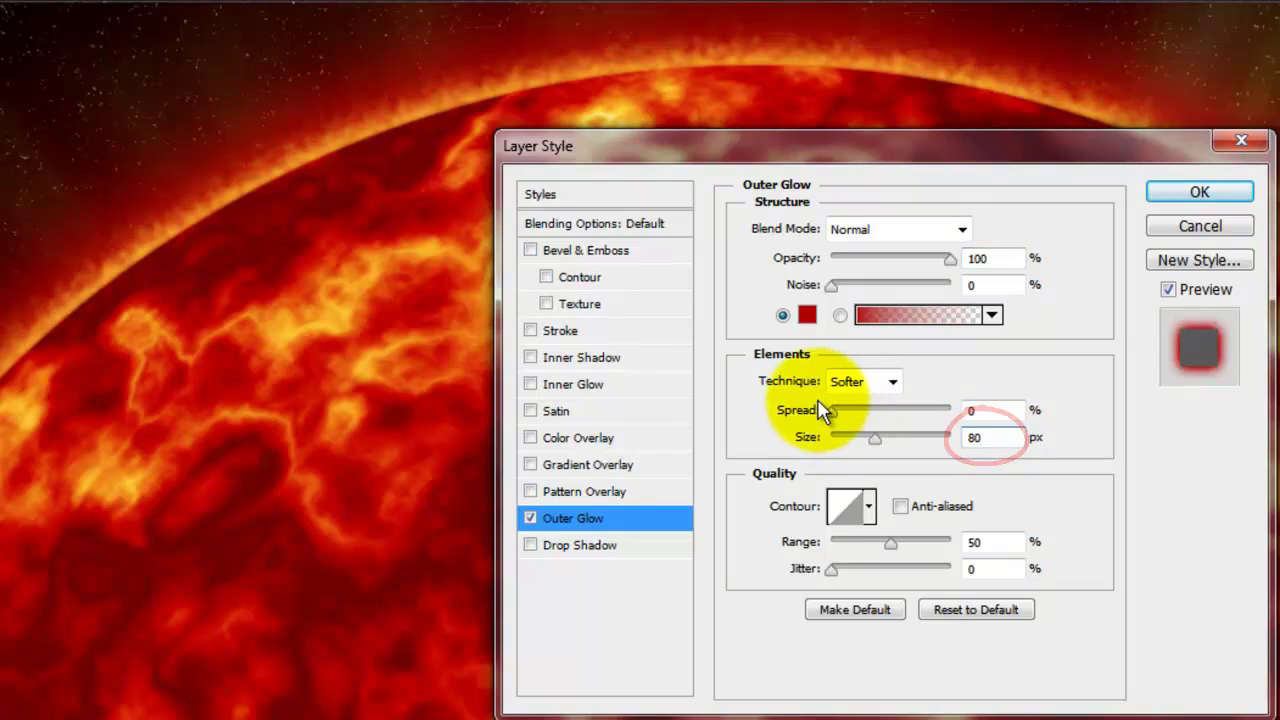
click(1198, 193)
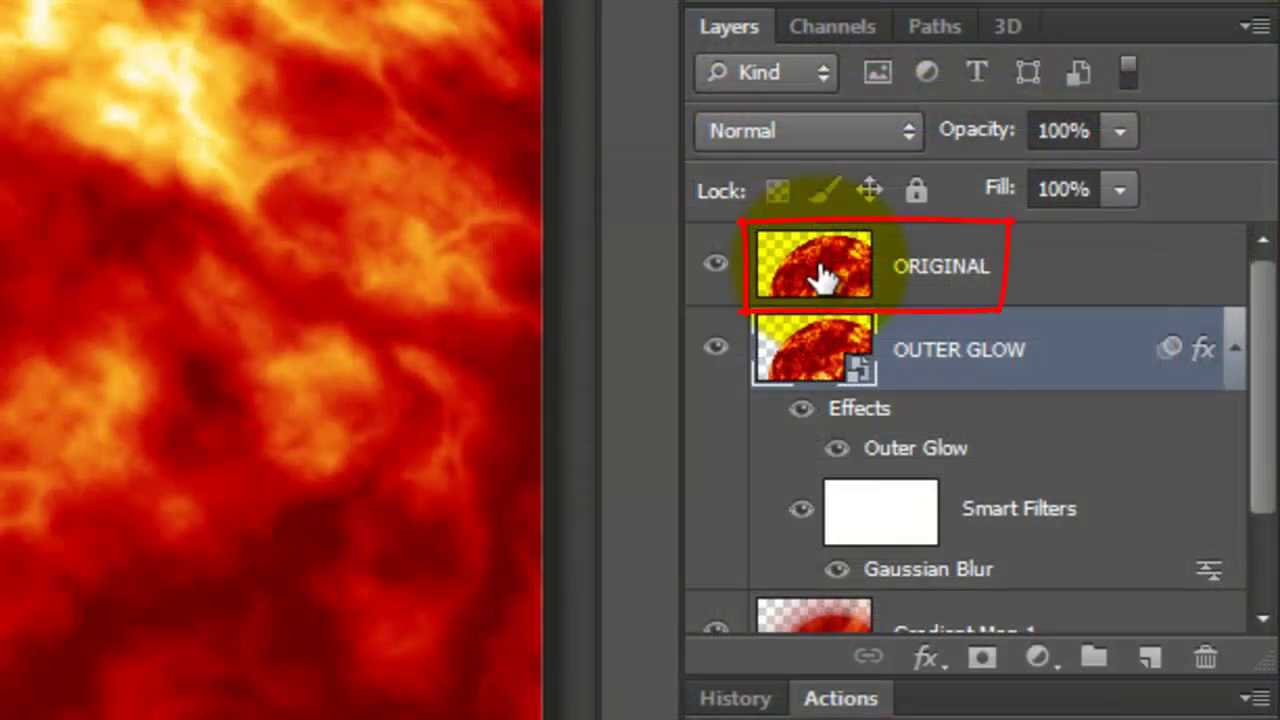
Add a white Inner Glow to the ORIGINAL layer
double_click(820, 278)
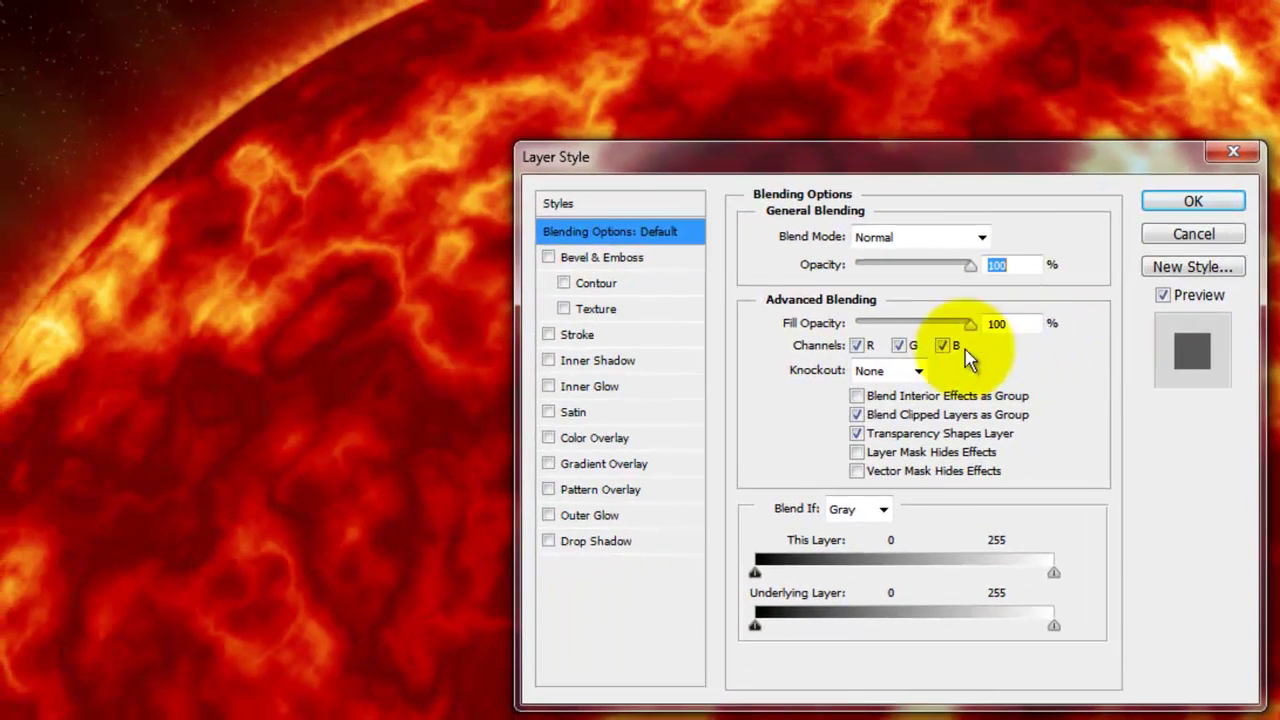
click(534, 387)
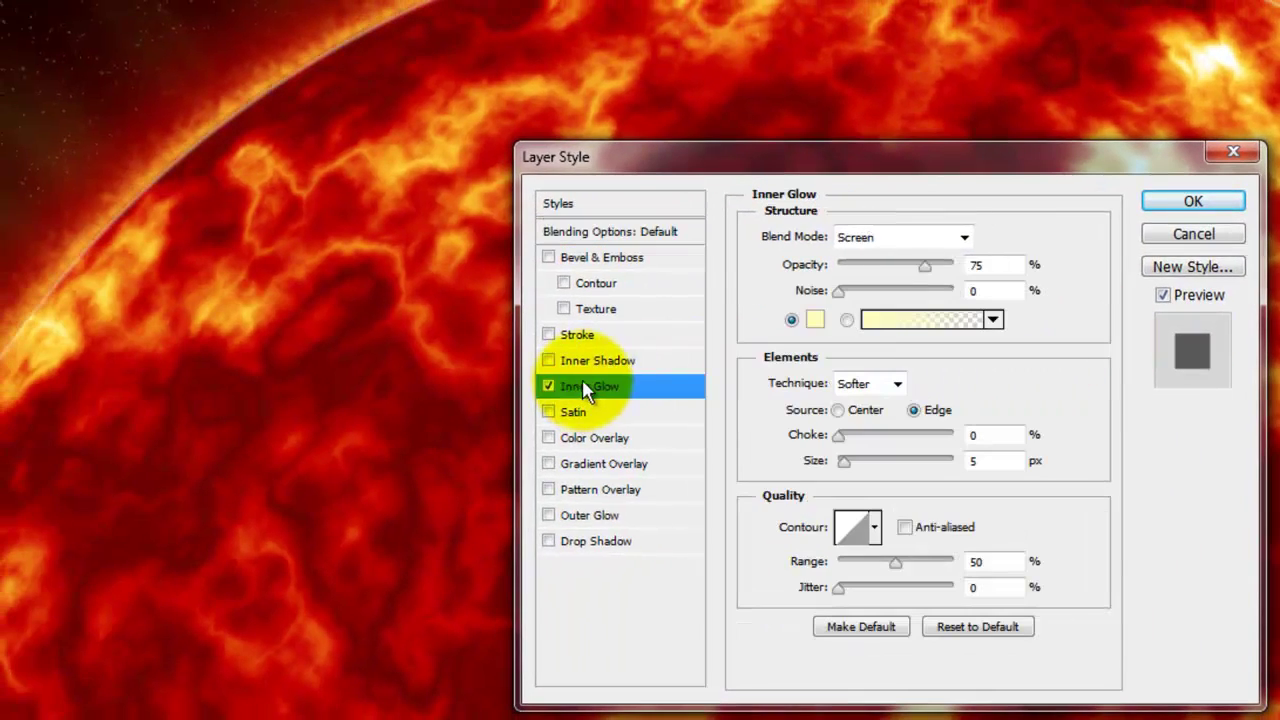
click(817, 320)
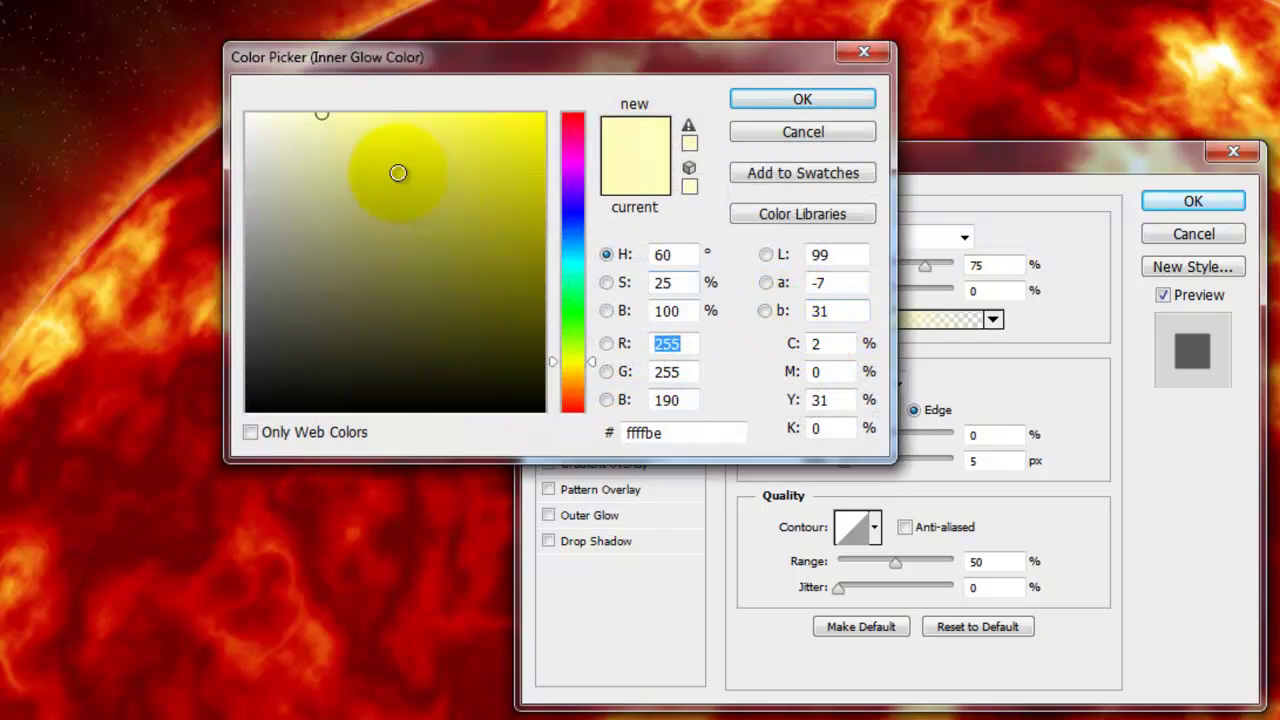
drag(397, 171, 194, 94)
click(803, 100)
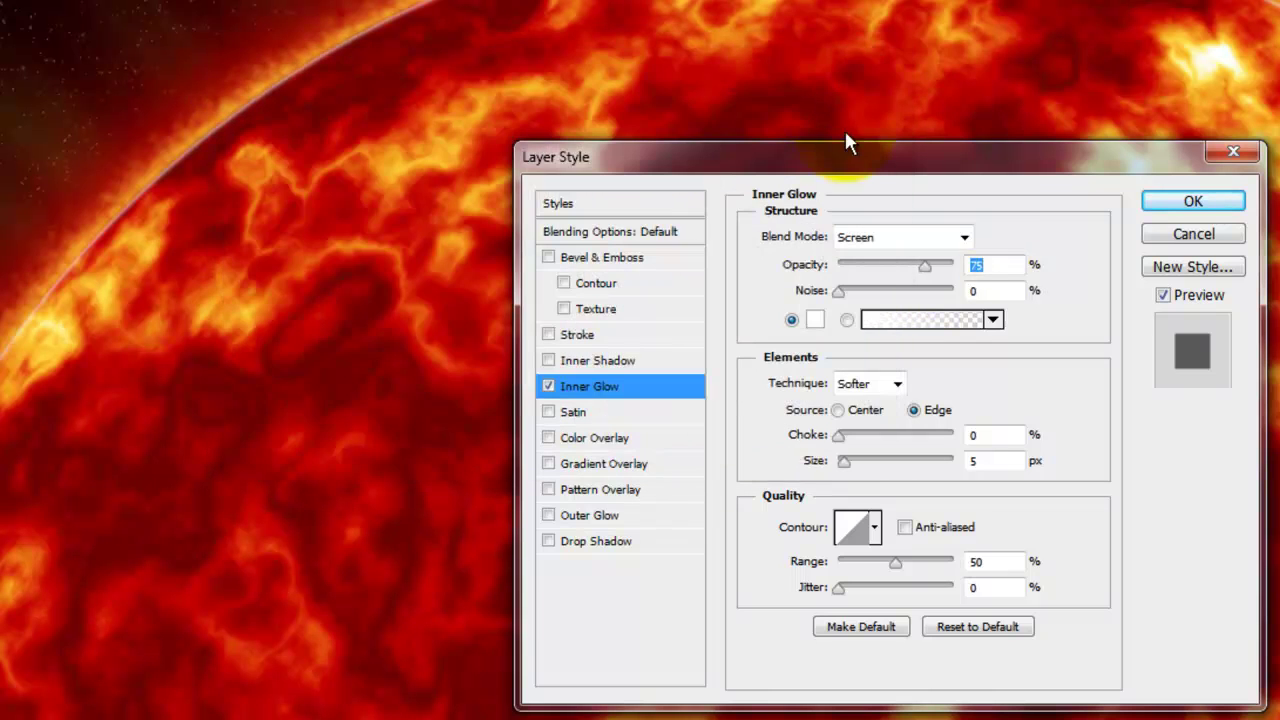
Set the inner glow to Soft Light, 100% opacity and 32 px size
click(965, 240)
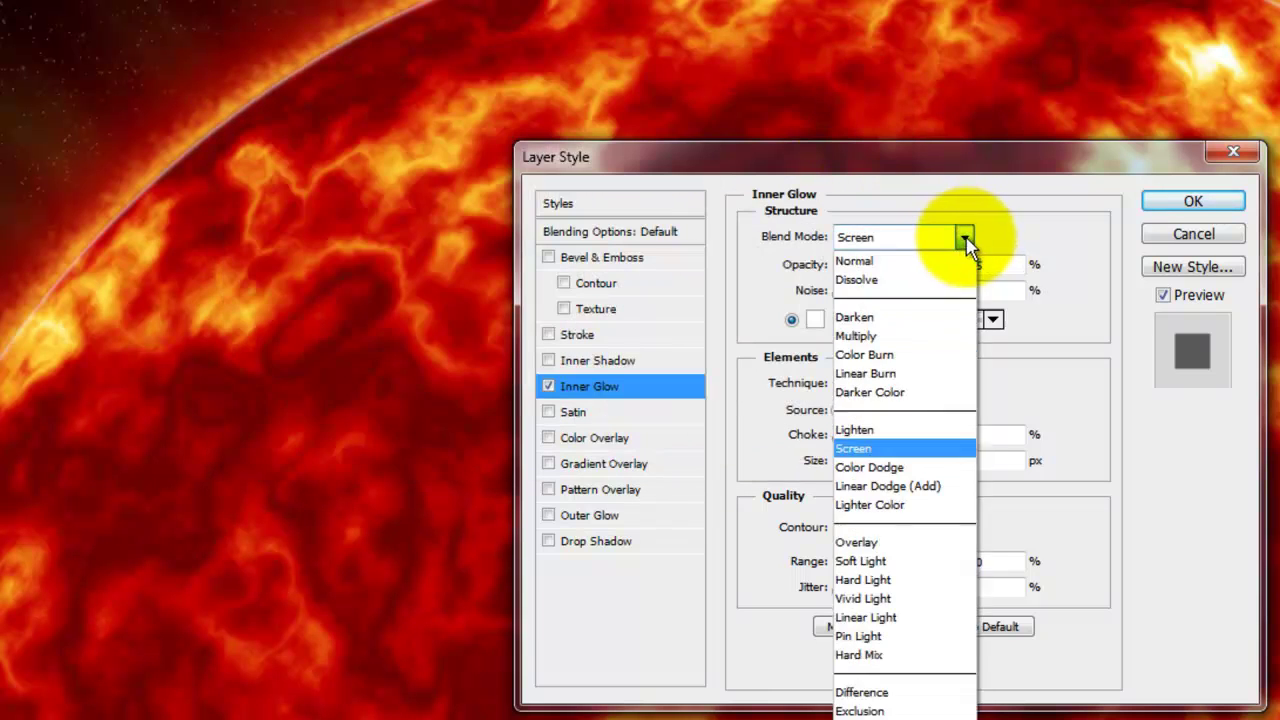
click(910, 570)
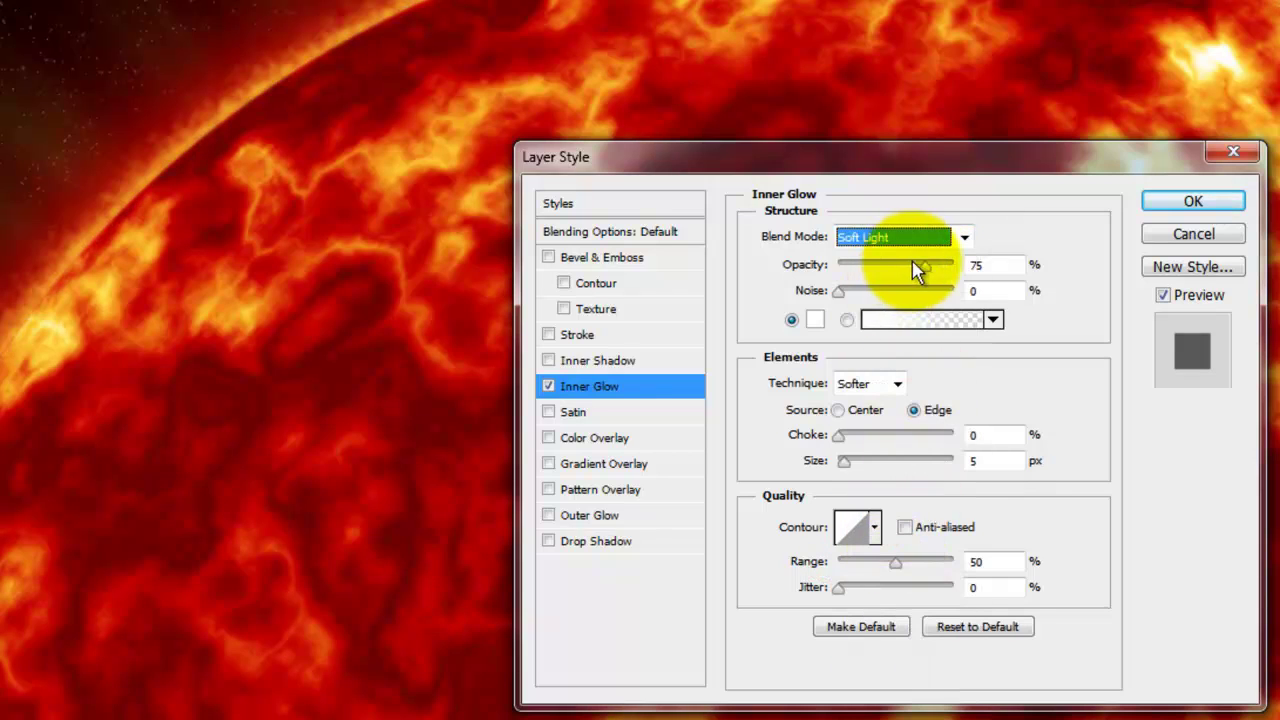
drag(921, 268, 980, 278)
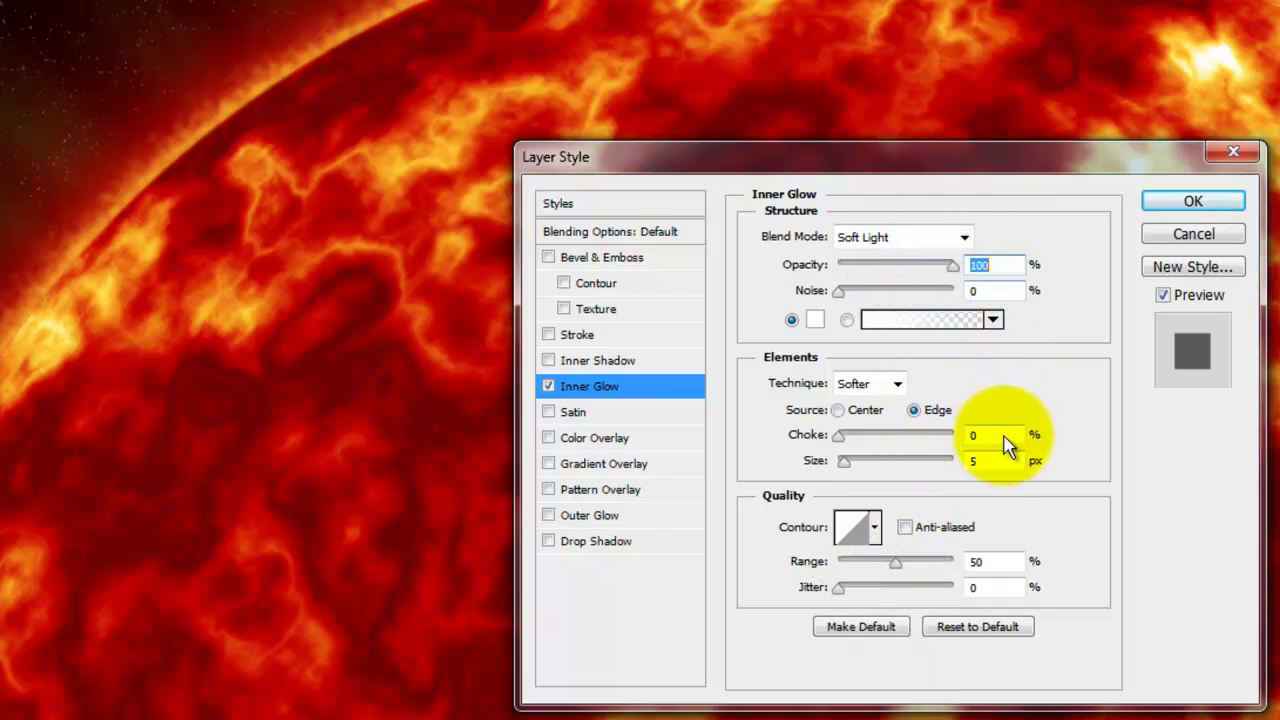
double_click(982, 460)
text(32)
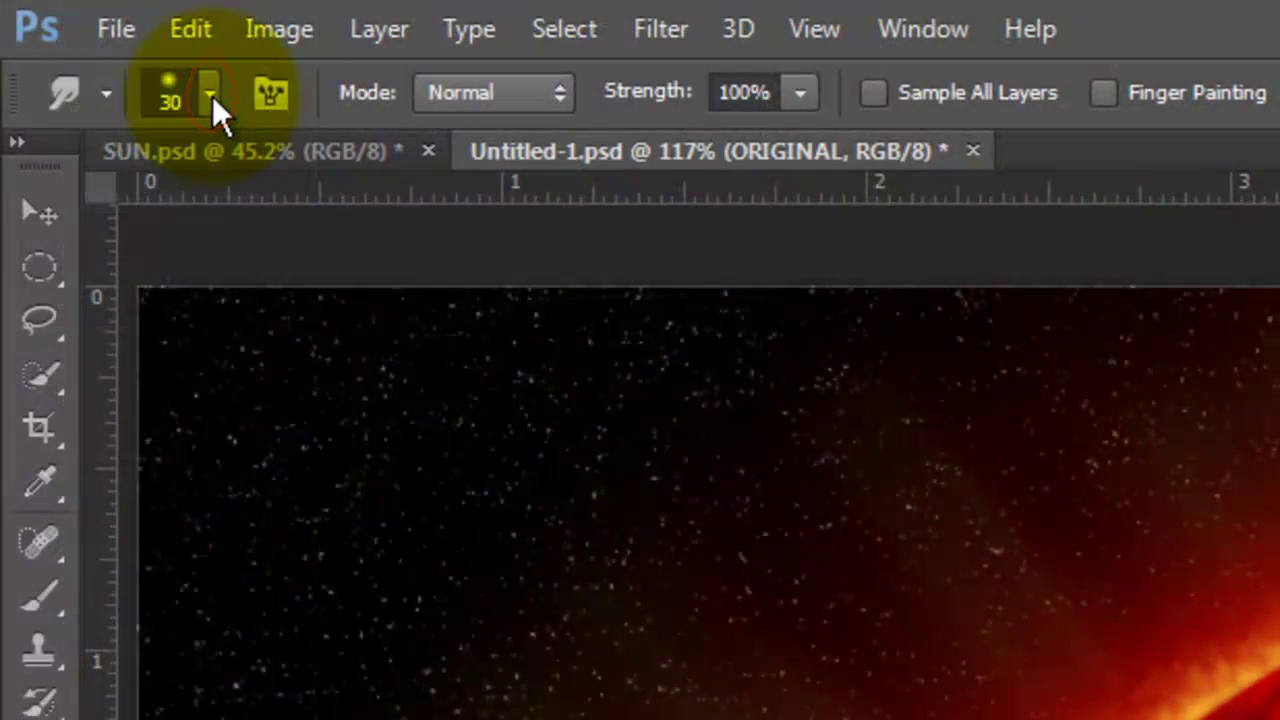
Adjust the Smudge brush to 30 px size and 0% hardness
click(211, 94)
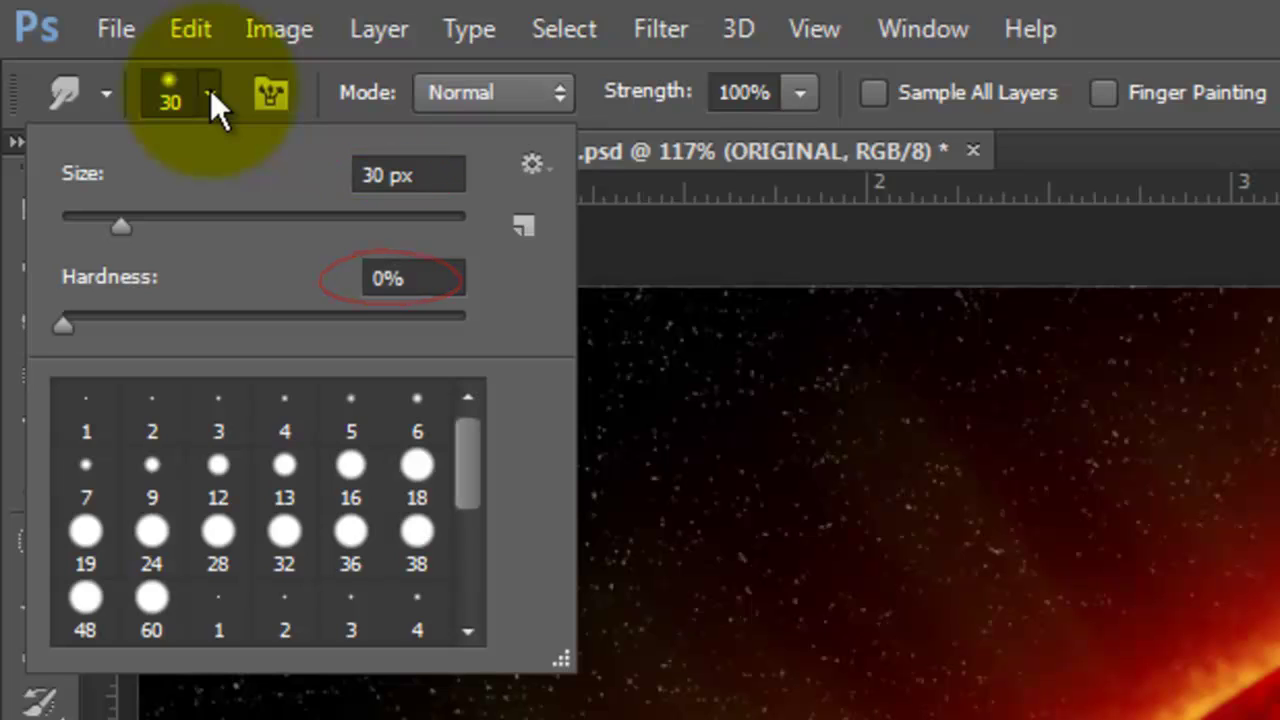
click(206, 91)
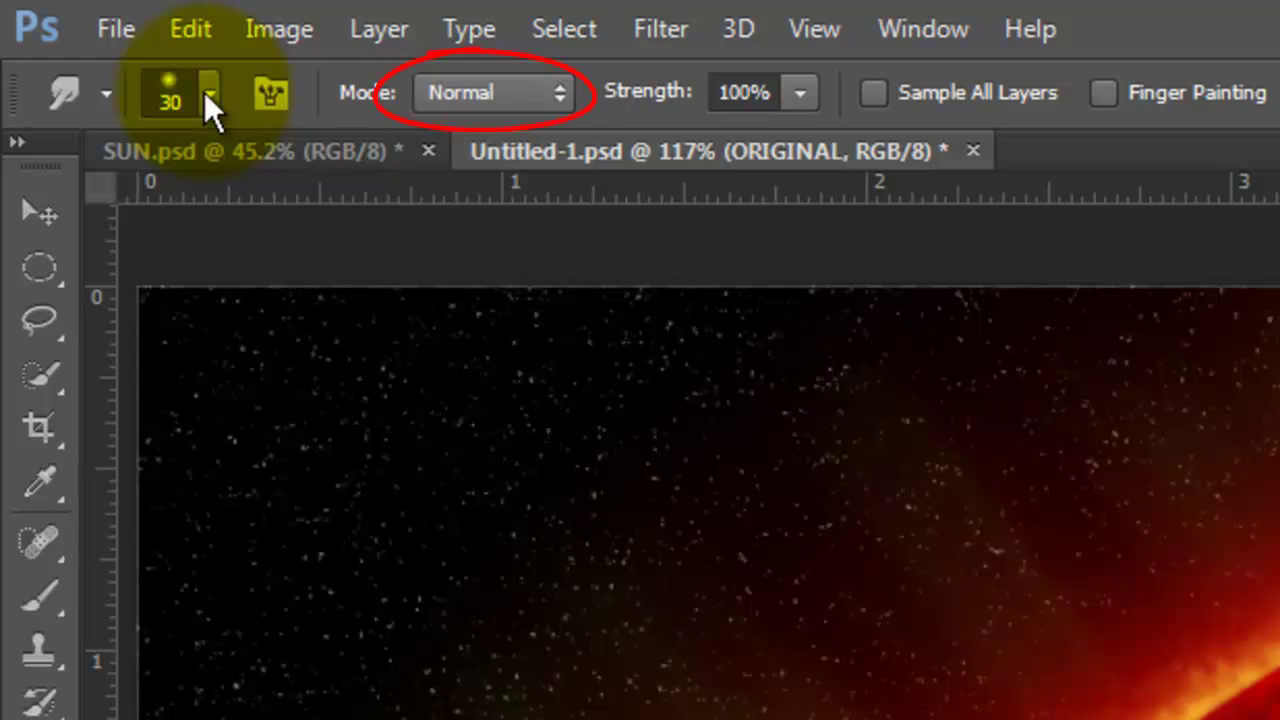